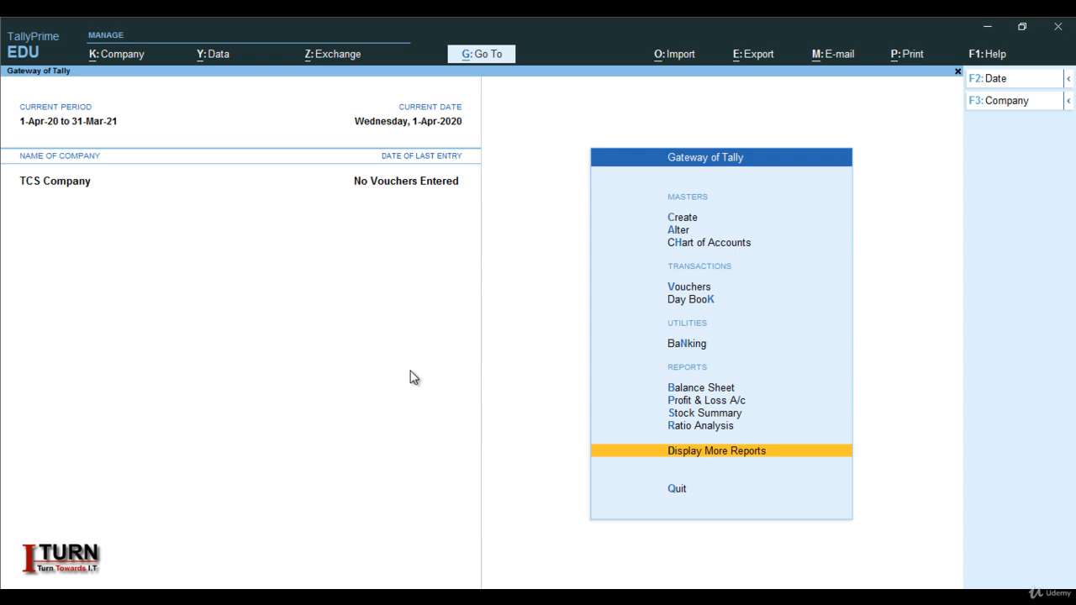
# Open the company features of TCS Company and set Show more features to Yes.
pyautogui.press('F11')
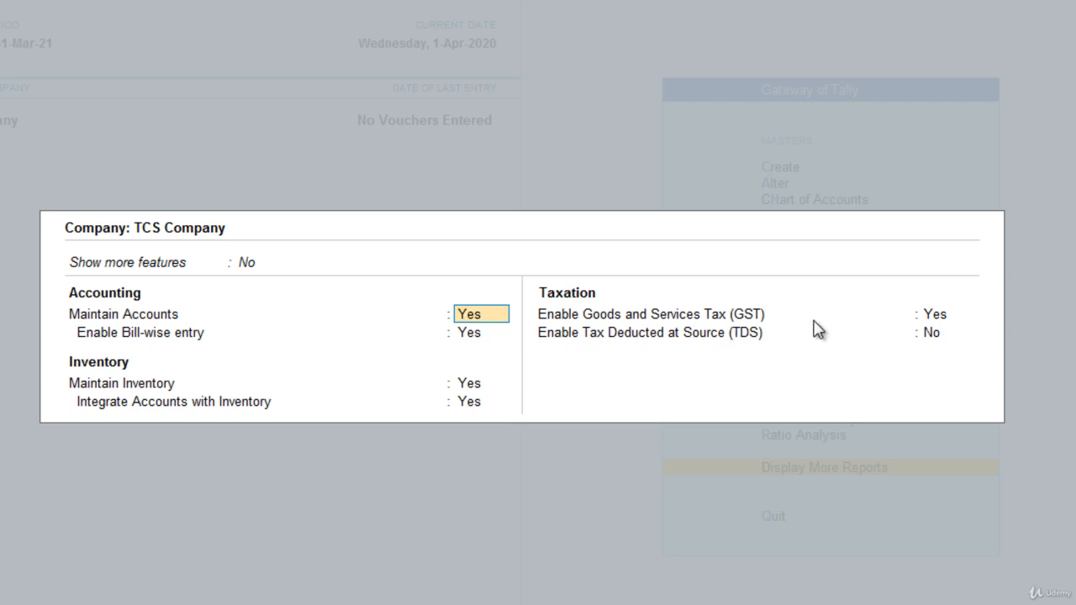
pyautogui.click(249, 263)
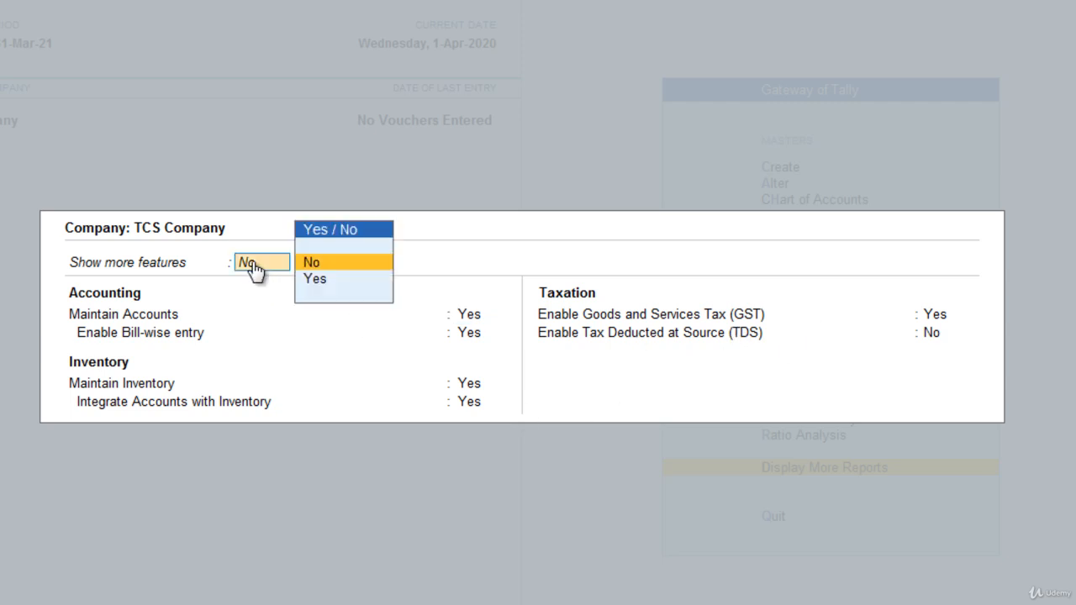
pyautogui.click(315, 279)
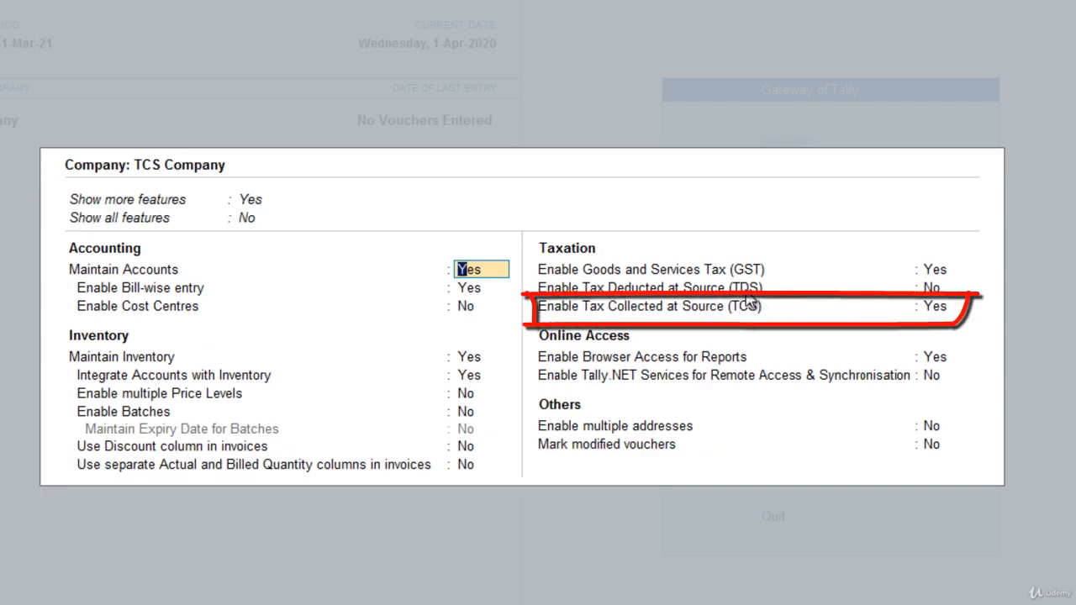
# Accept the existing accounting and inventory features, keep GST enabled, and open the GST details.
pyautogui.press('Return')
pyautogui.press('Return')
pyautogui.press('Return')
pyautogui.press('Return')
pyautogui.press('Return')
pyautogui.press('Return')
pyautogui.press('Return')
pyautogui.press('Return')
pyautogui.press('Return')
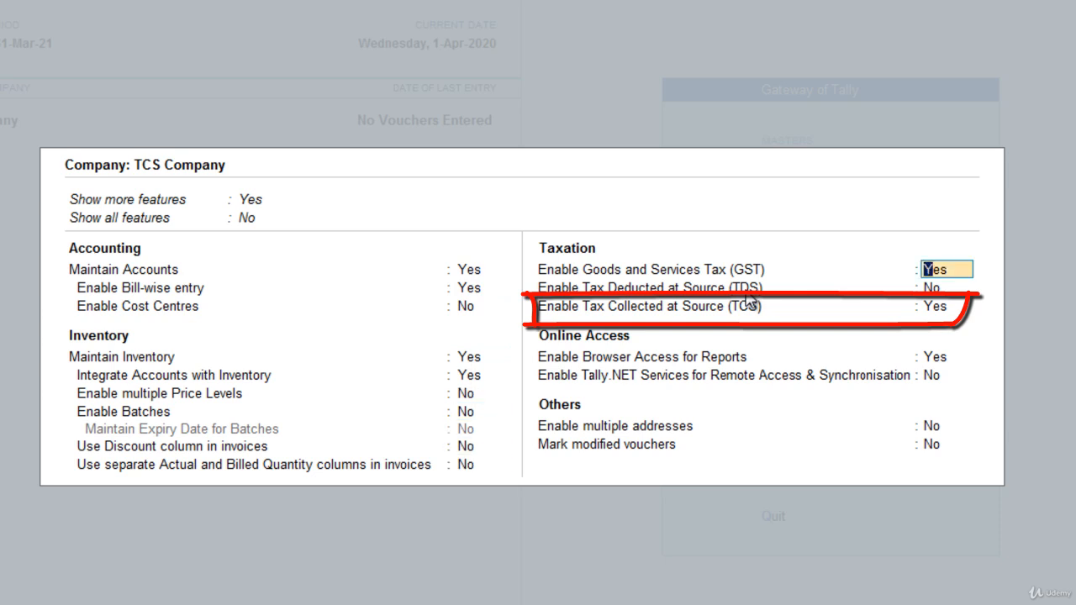
pyautogui.press('Return')
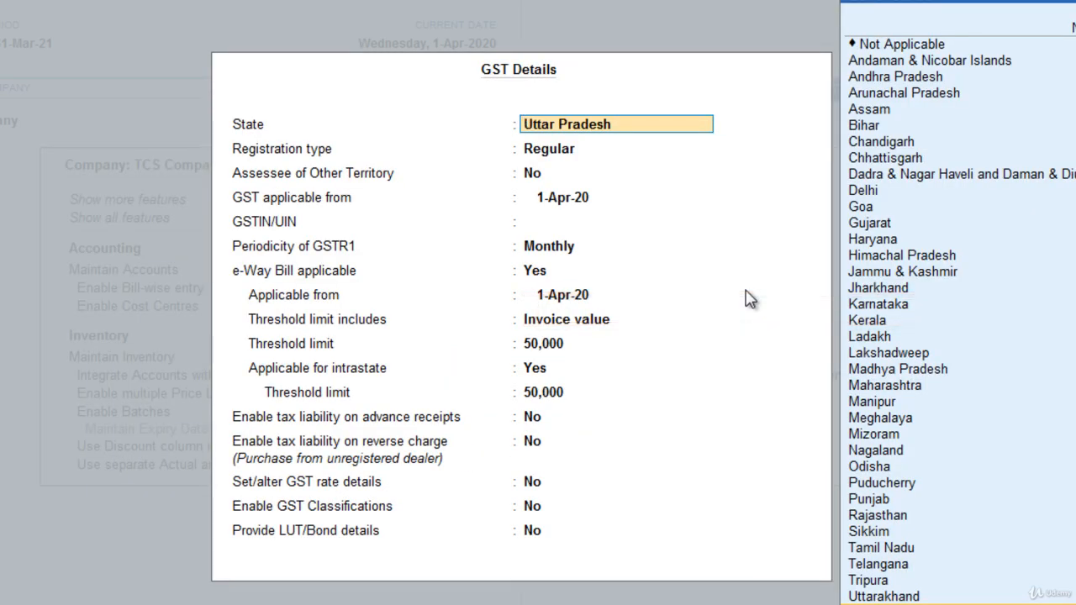
# Keep Uttar Pradesh, Regular registration and 1-Apr-20 in the GST details, and enter the company's GSTIN/UIN.
pyautogui.press('Return')
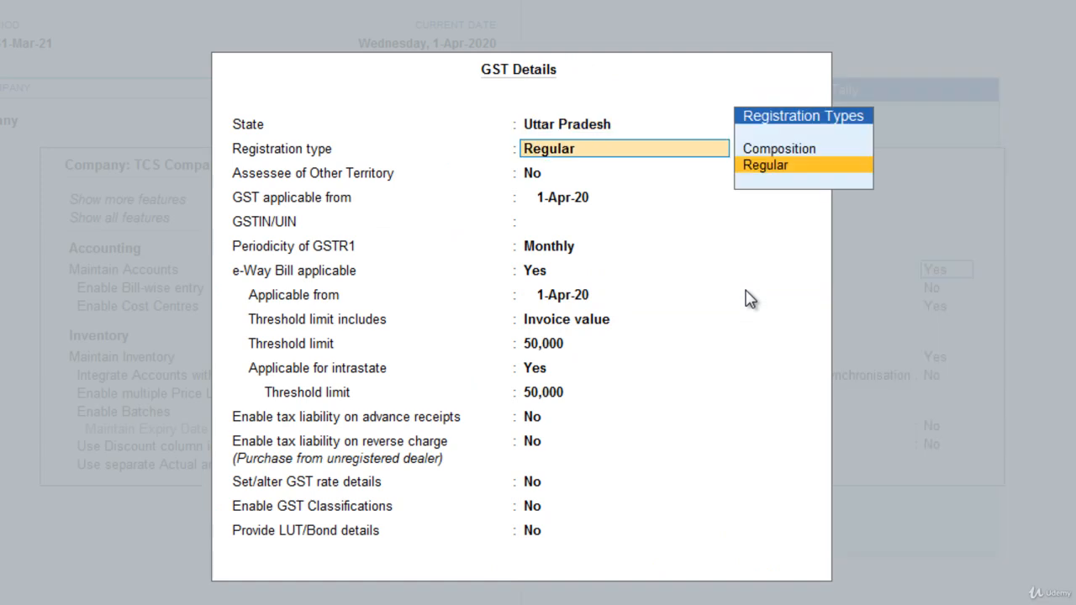
pyautogui.press('Return')
pyautogui.press('Return')
pyautogui.press('Return')
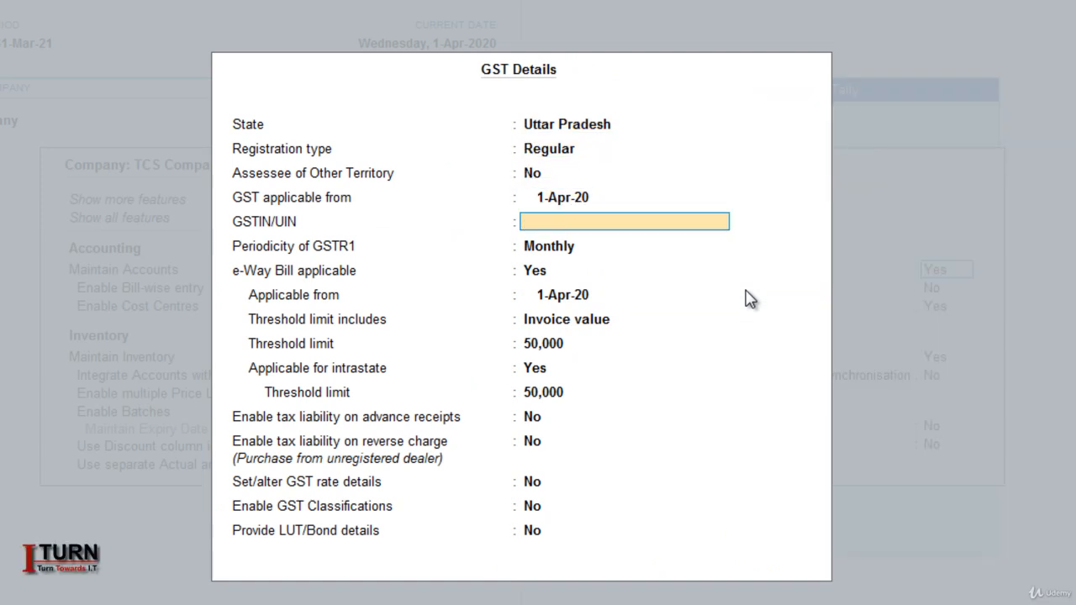
pyautogui.write('09FGDASFGD')
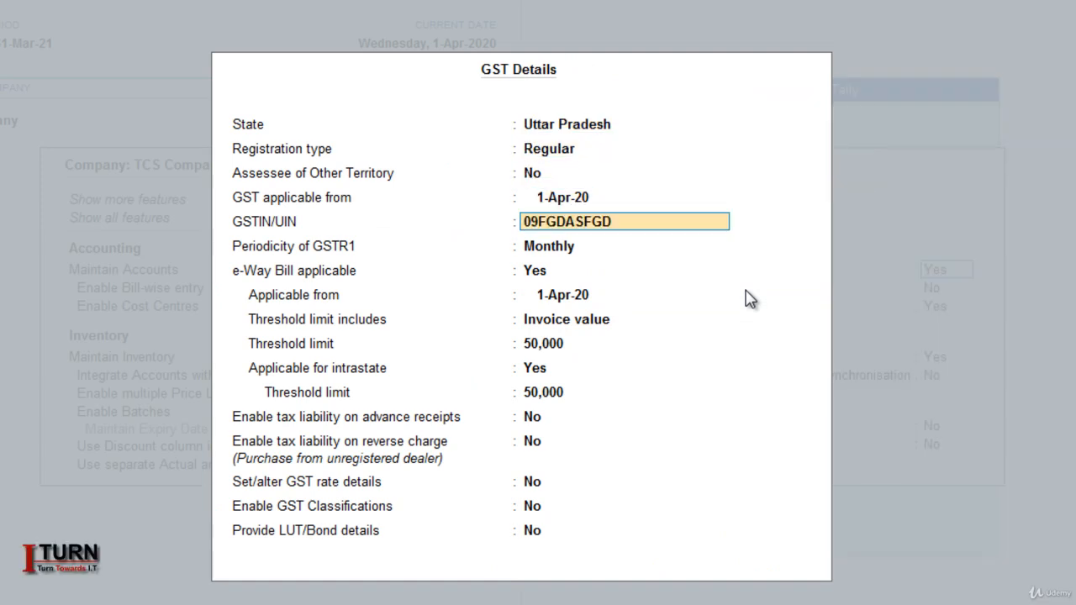
pyautogui.press('Return')
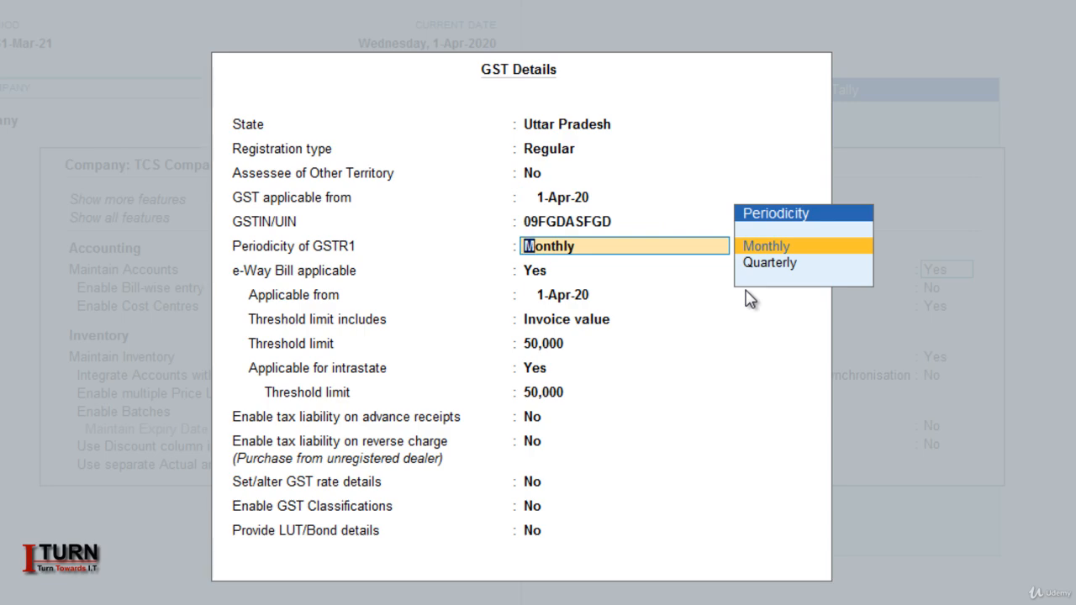
# Keep GSTR1 periodicity Monthly, set e-Way Bill applicable to No, and accept the GST details with the remaining options at No.
pyautogui.press('Return')
pyautogui.press('n')
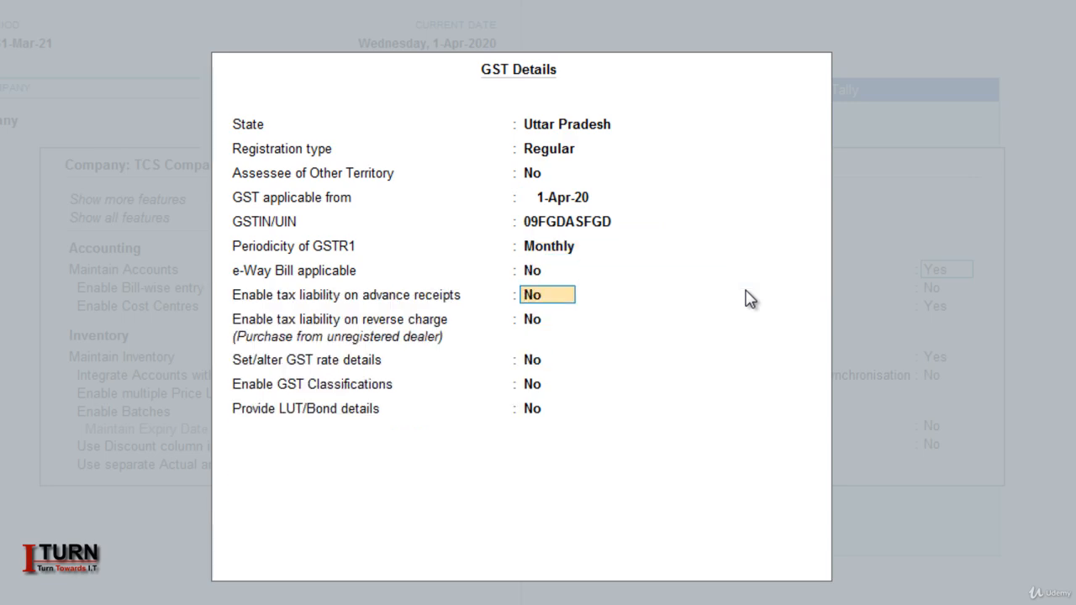
pyautogui.press('Return')
pyautogui.press('Return')
pyautogui.press('Return')
pyautogui.press('Return')
pyautogui.press('Return')
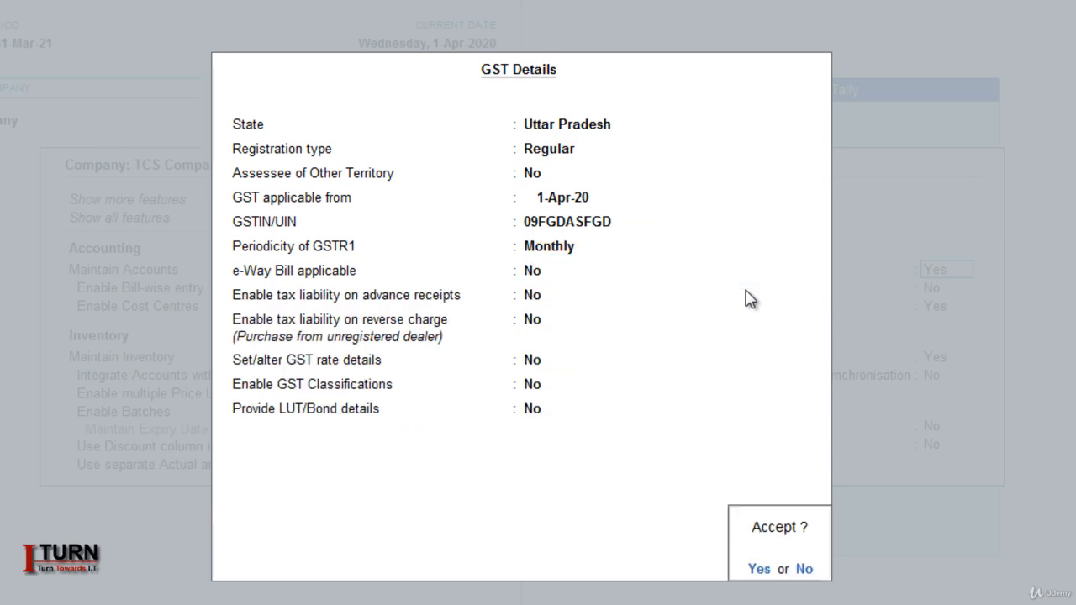
pyautogui.press('Return')
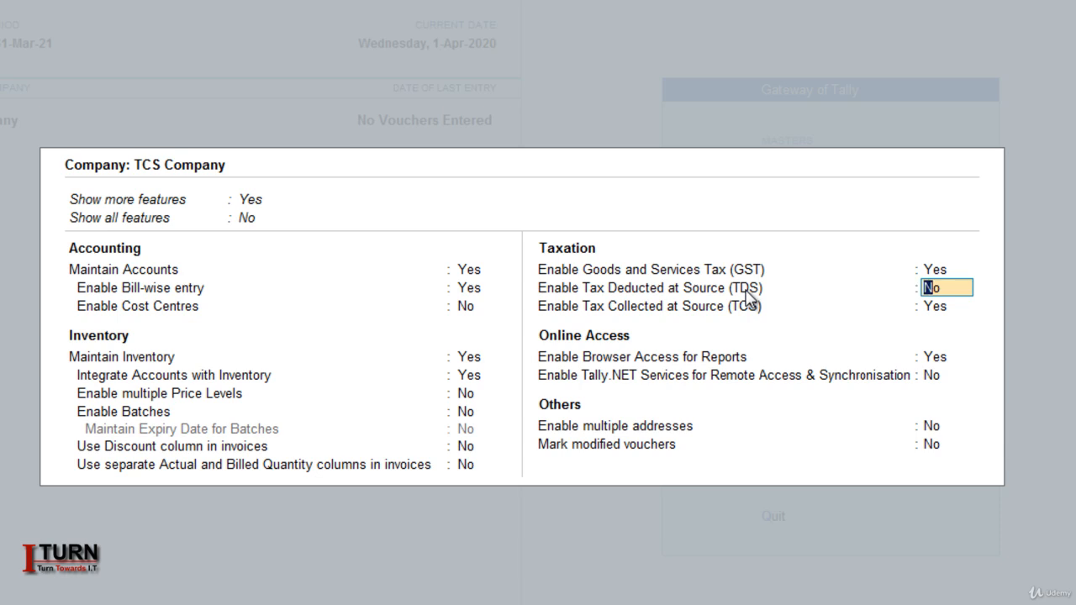
# Keep TDS disabled and TCS enabled, and enter the TAN registration number and account number (TAN) in the TCS collector details.
pyautogui.press('Return')
pyautogui.press('Return')
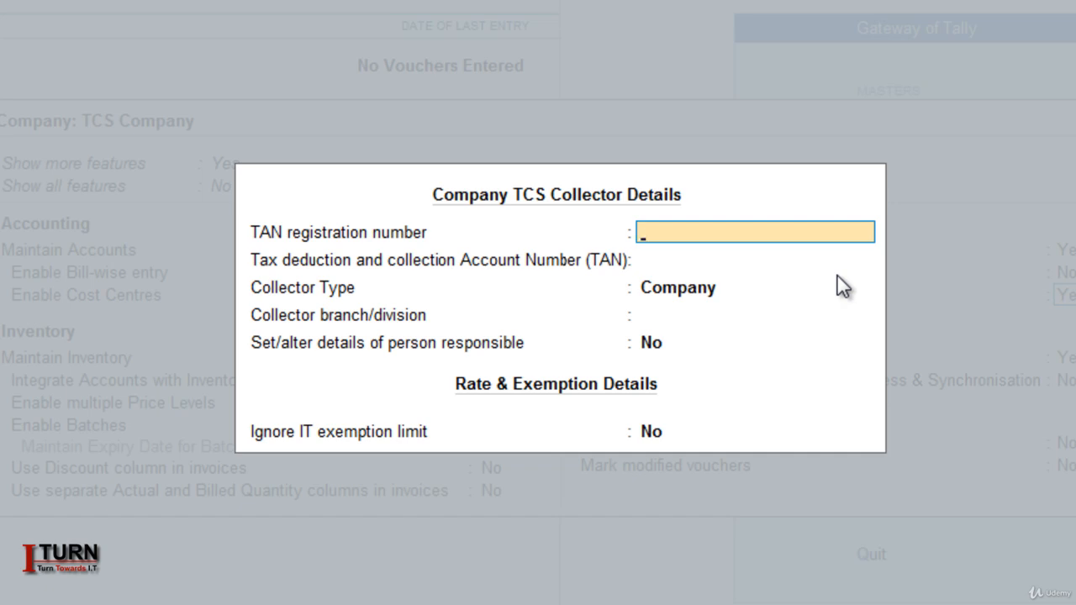
pyautogui.write('67FSGFA')
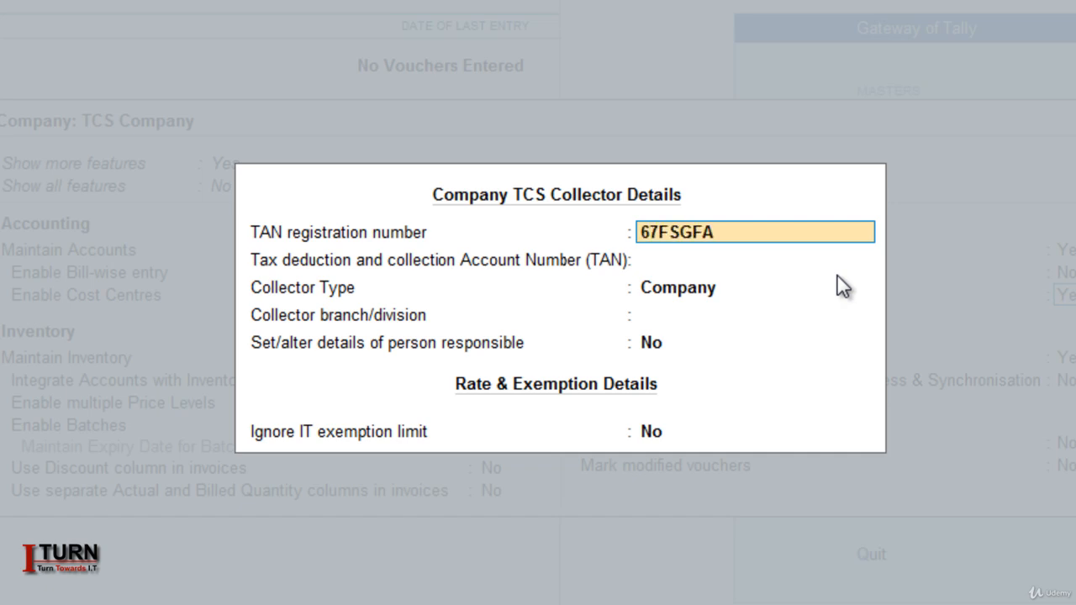
pyautogui.write('DASD')
pyautogui.press('Return')
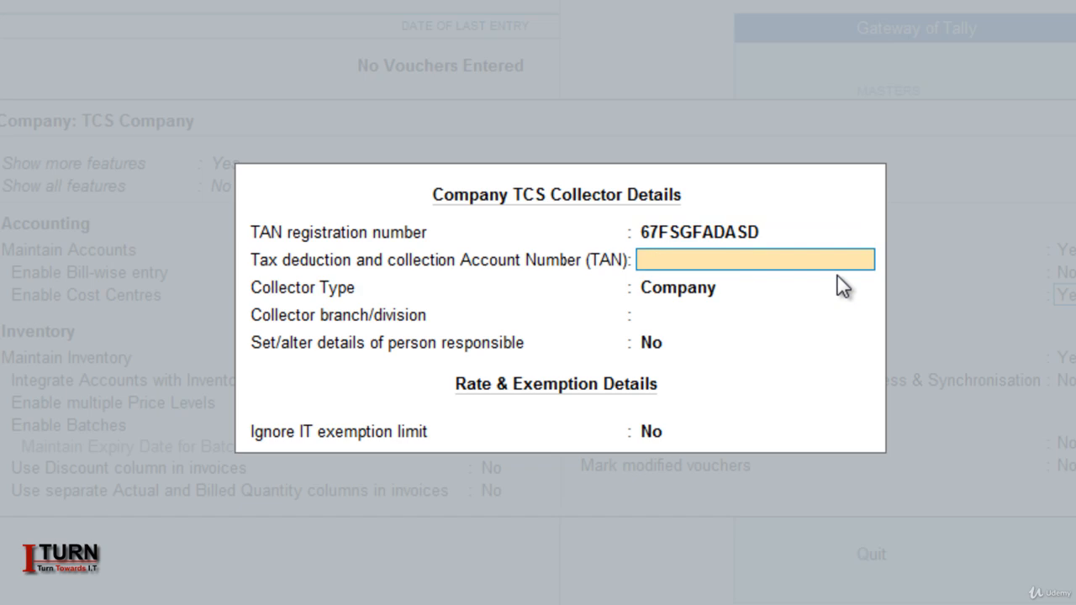
pyautogui.write('67CGACSGDA')
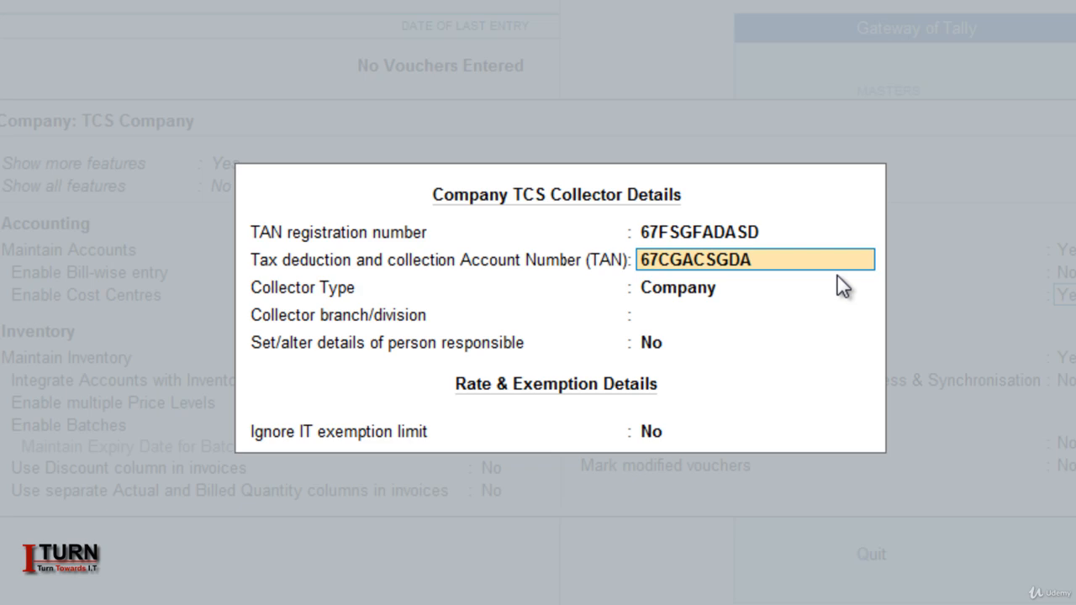
pyautogui.press('Return')
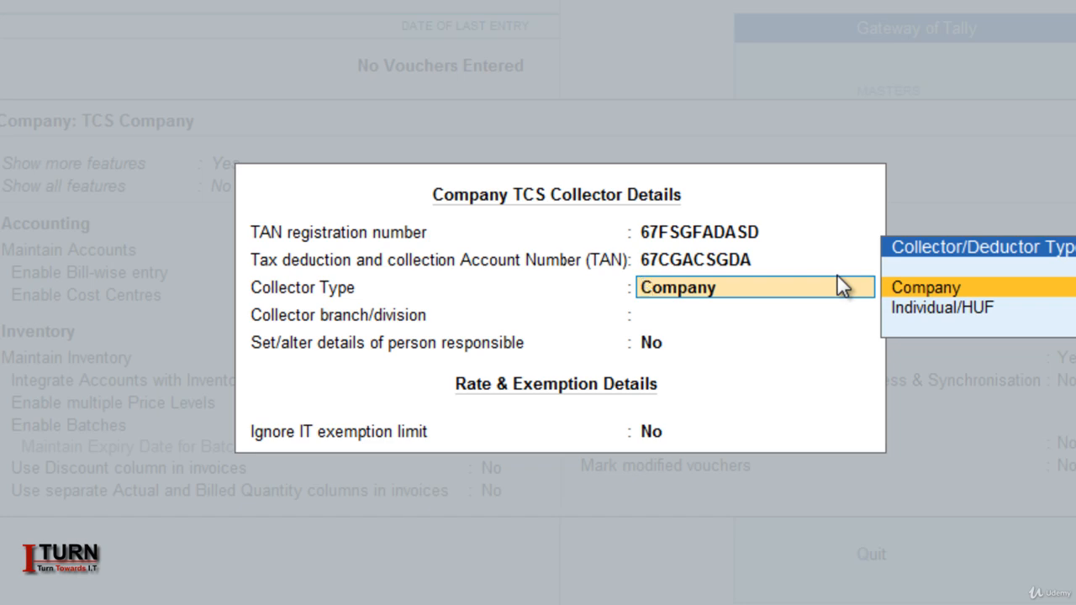
# Keep collector type Company with a blank branch and both options at No, then save the TCS collector details and company features.
pyautogui.press('Return')
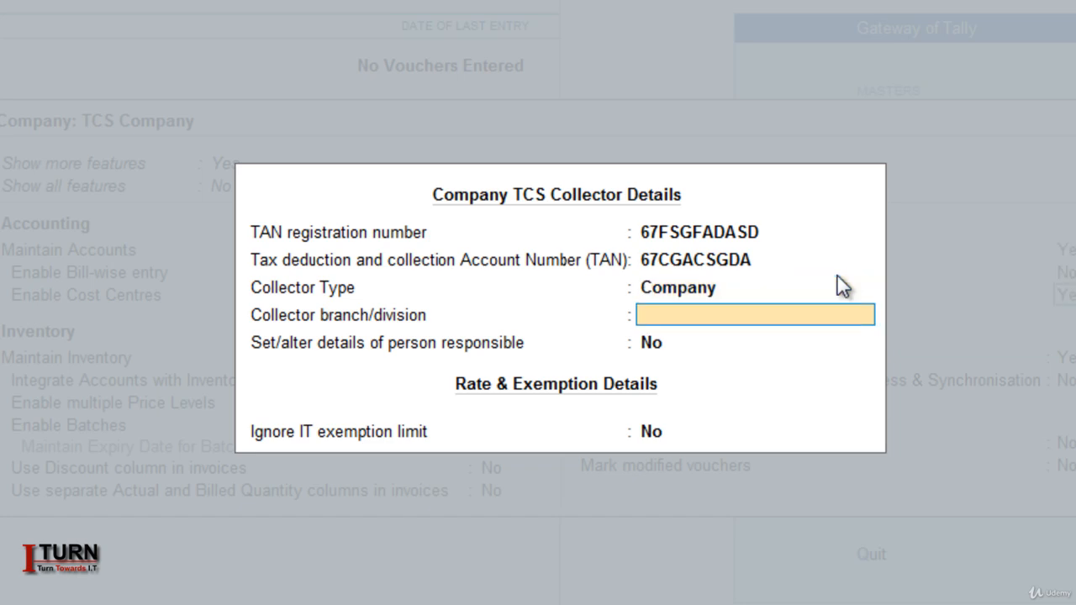
pyautogui.press('Return')
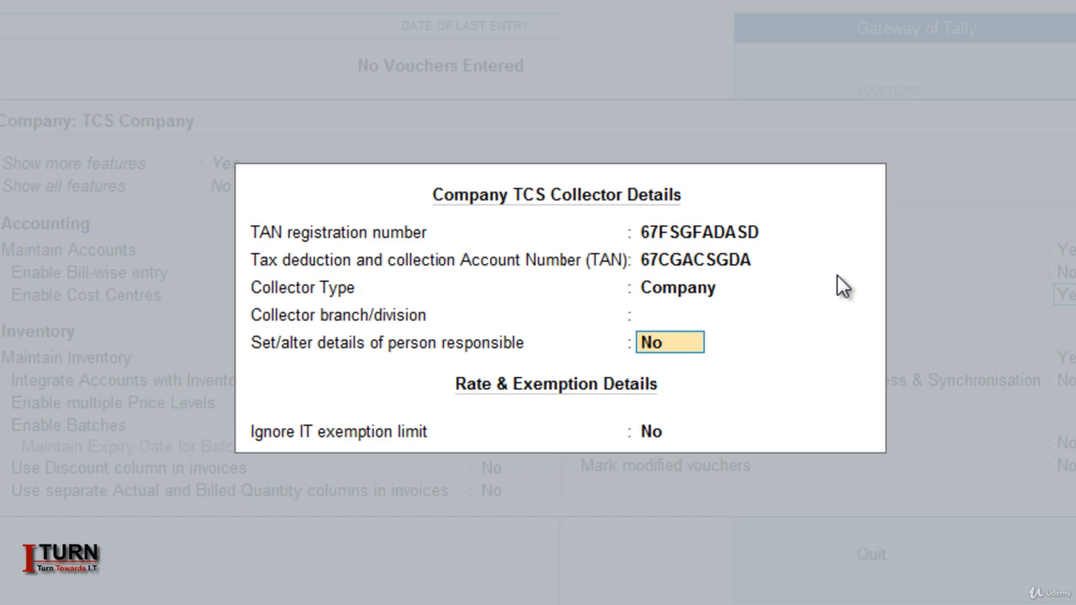
pyautogui.press('Return')
pyautogui.press('Return')
pyautogui.press('Return')
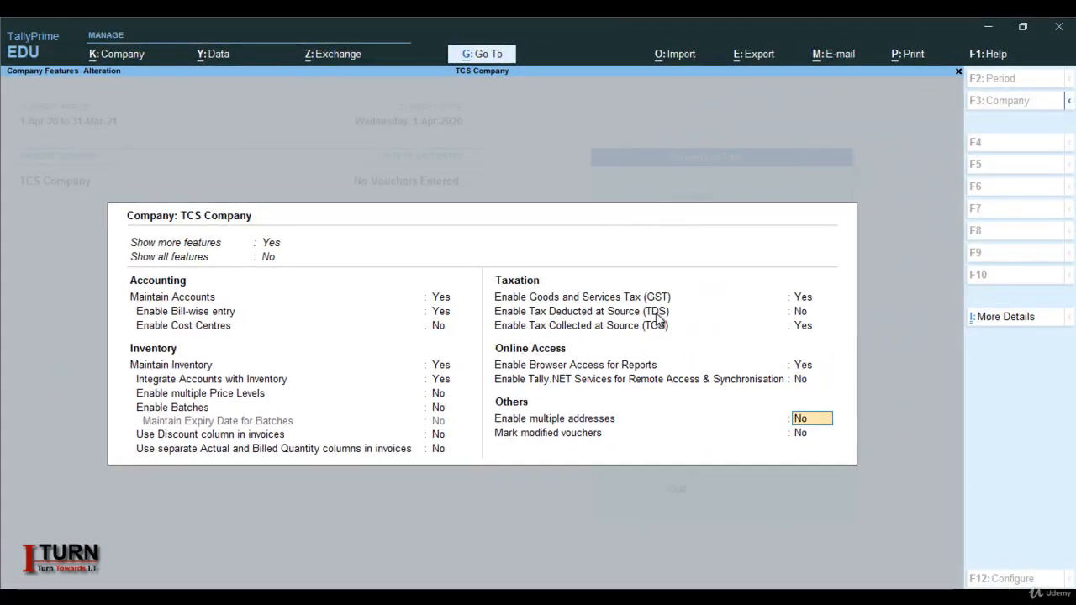
pyautogui.press('Return')
pyautogui.press('Return')
pyautogui.press('Return')
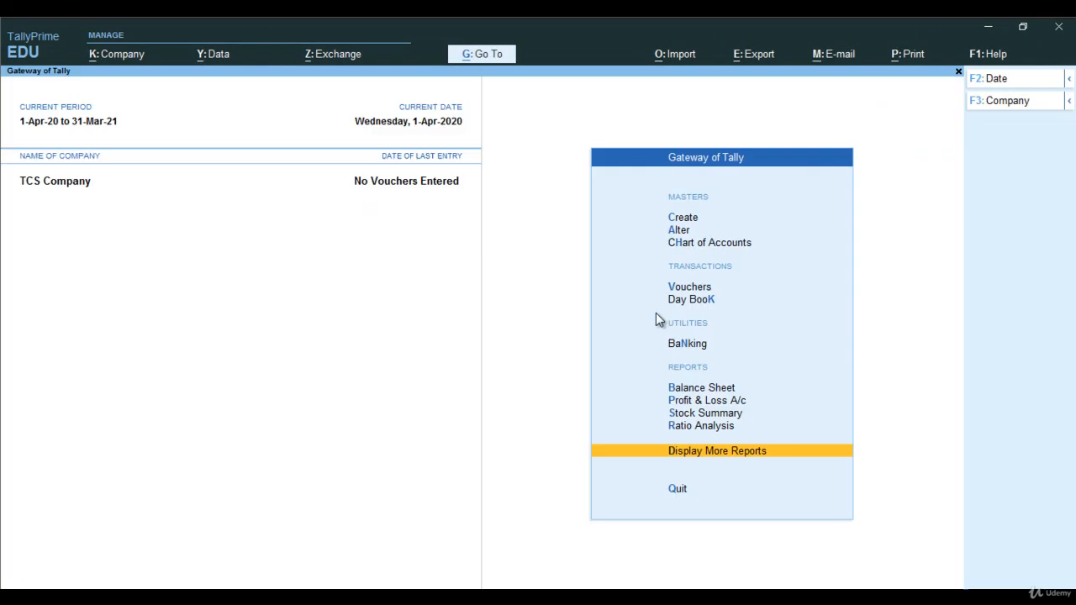
# Open the list of masters that can be created for the company.
pyautogui.press('Up')
pyautogui.press('Up')
pyautogui.press('Up')
pyautogui.press('Up')
pyautogui.press('Up')
pyautogui.press('Up')
pyautogui.press('Up')
pyautogui.press('Up')
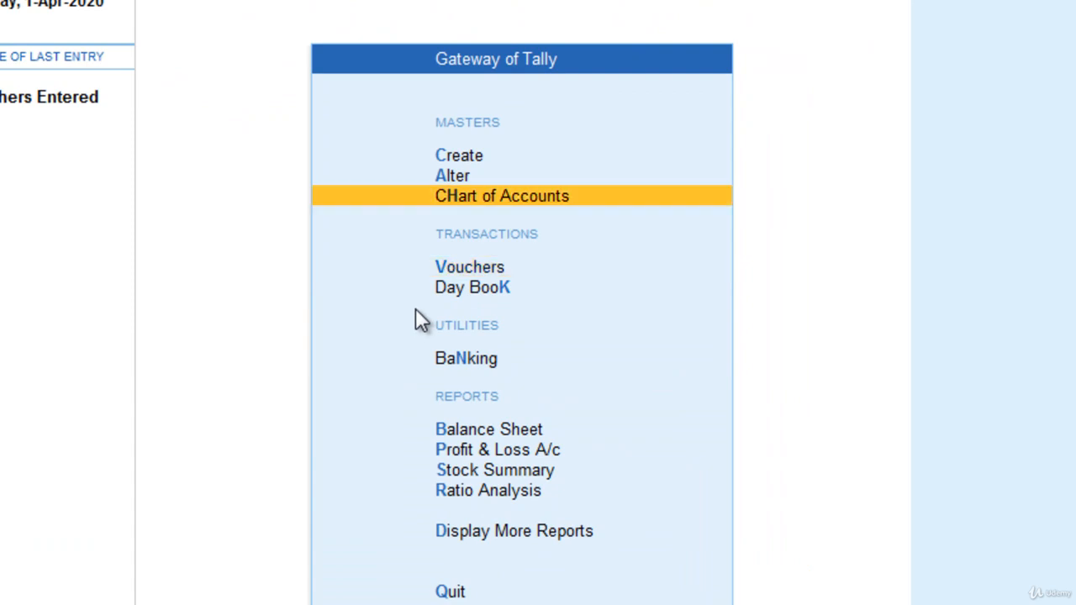
pyautogui.press('Up')
pyautogui.press('Up')
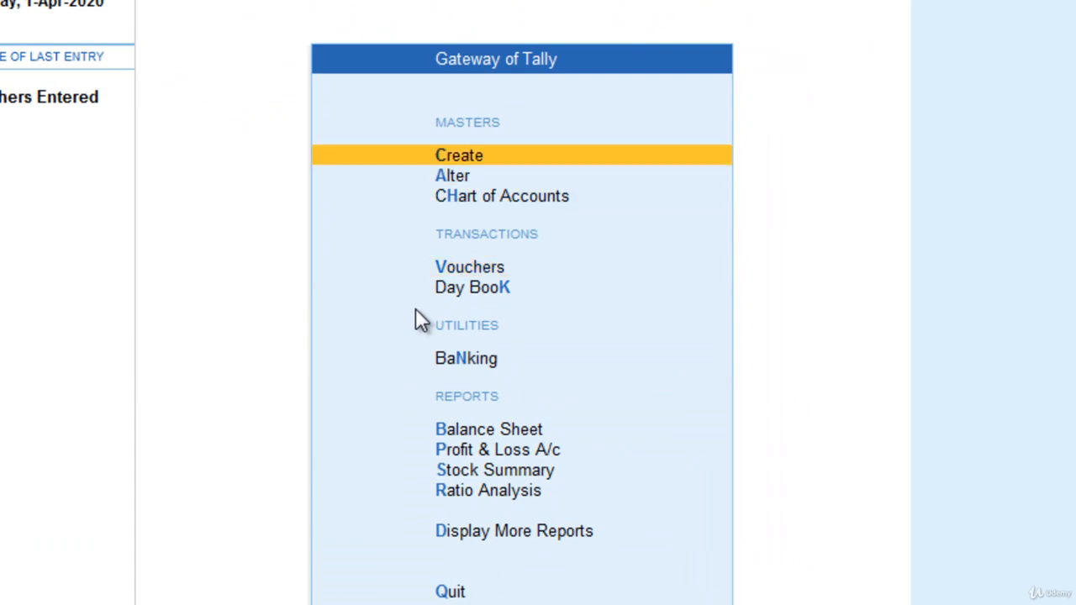
pyautogui.press('Return')
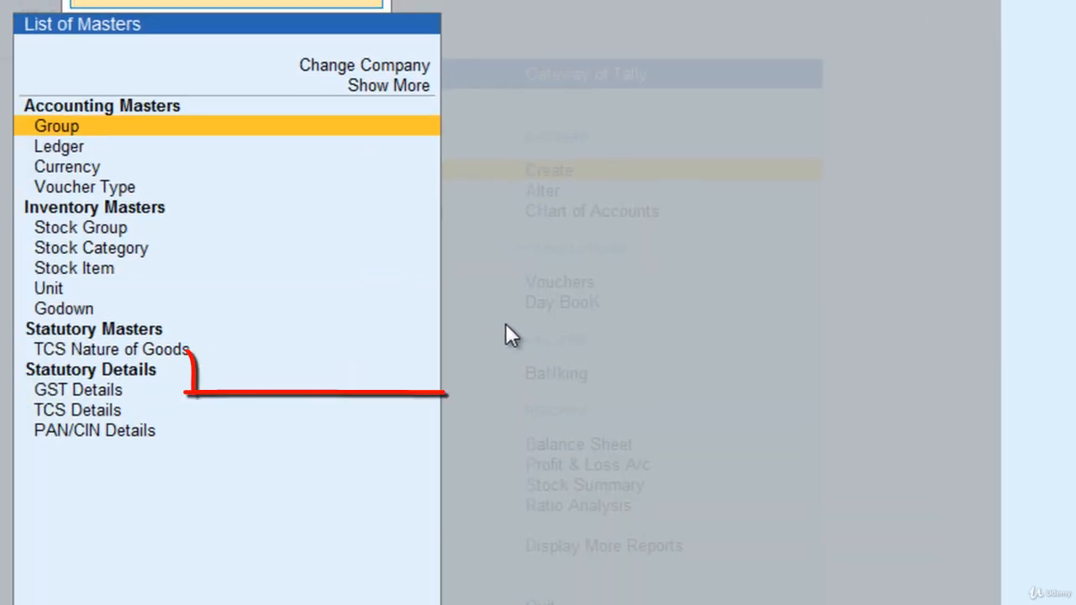
# Start a new TCS Nature of Goods statutory master.
pyautogui.press('Down')
pyautogui.press('Down')
pyautogui.press('Down')
pyautogui.press('Down')
pyautogui.press('Down')
pyautogui.press('Down')
pyautogui.press('Down')
pyautogui.press('Down')
pyautogui.press('Down')
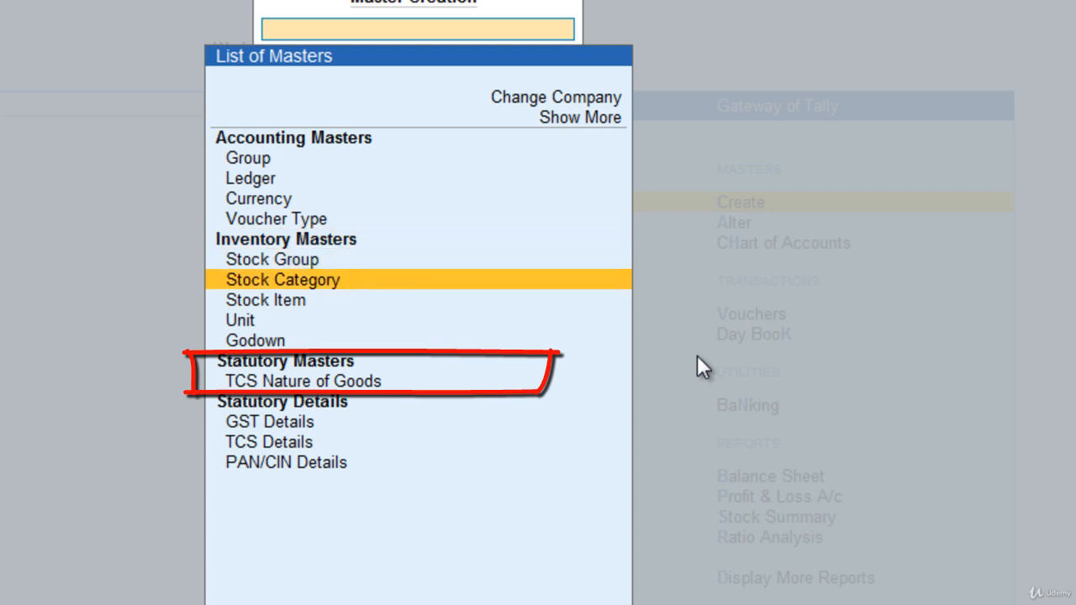
pyautogui.press('Down')
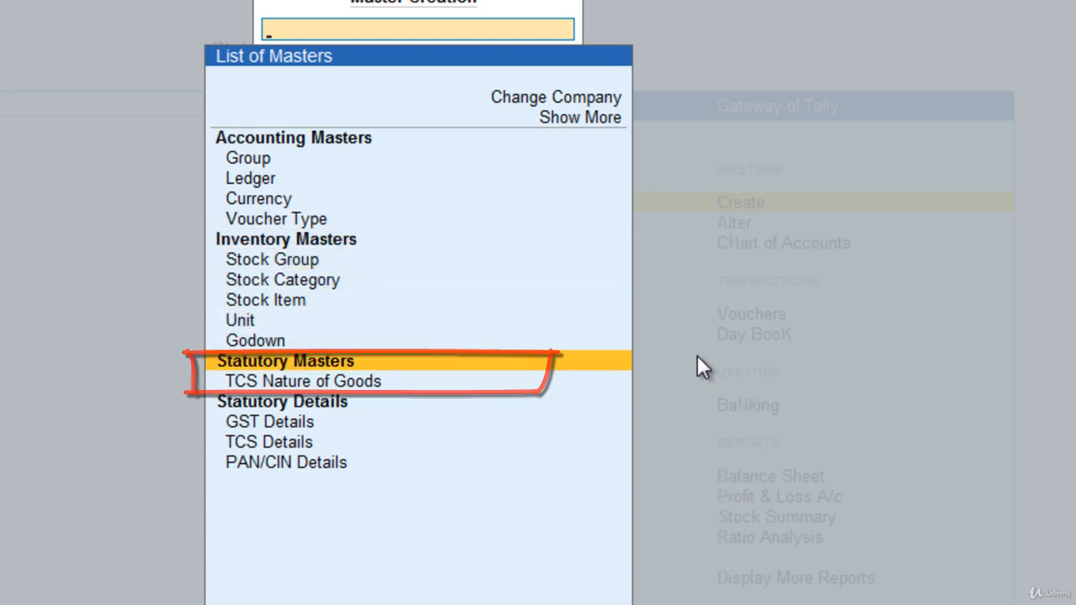
pyautogui.press('Down')
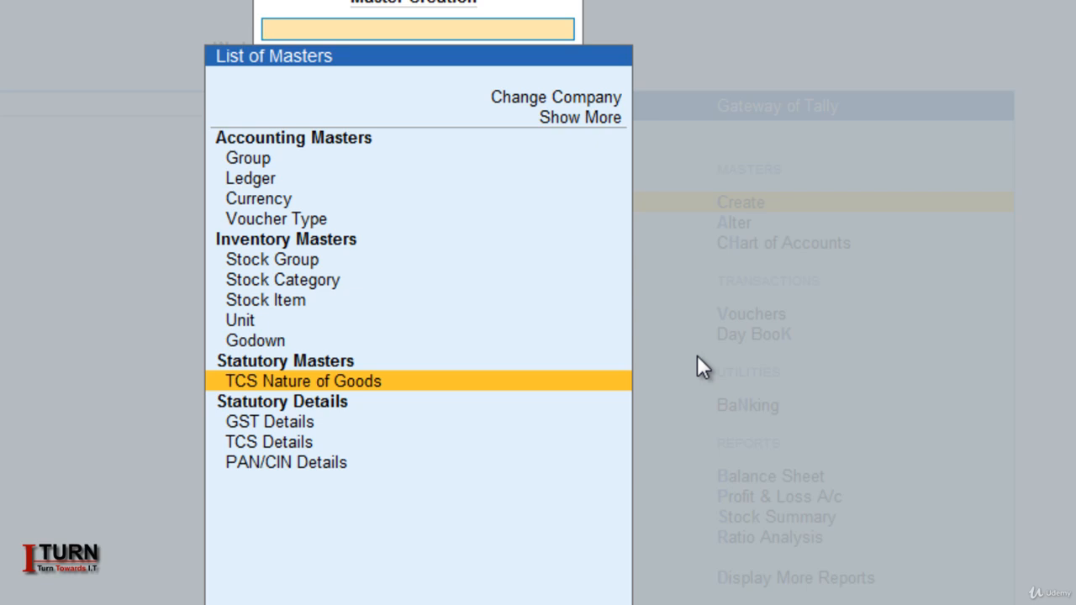
pyautogui.press('Return')
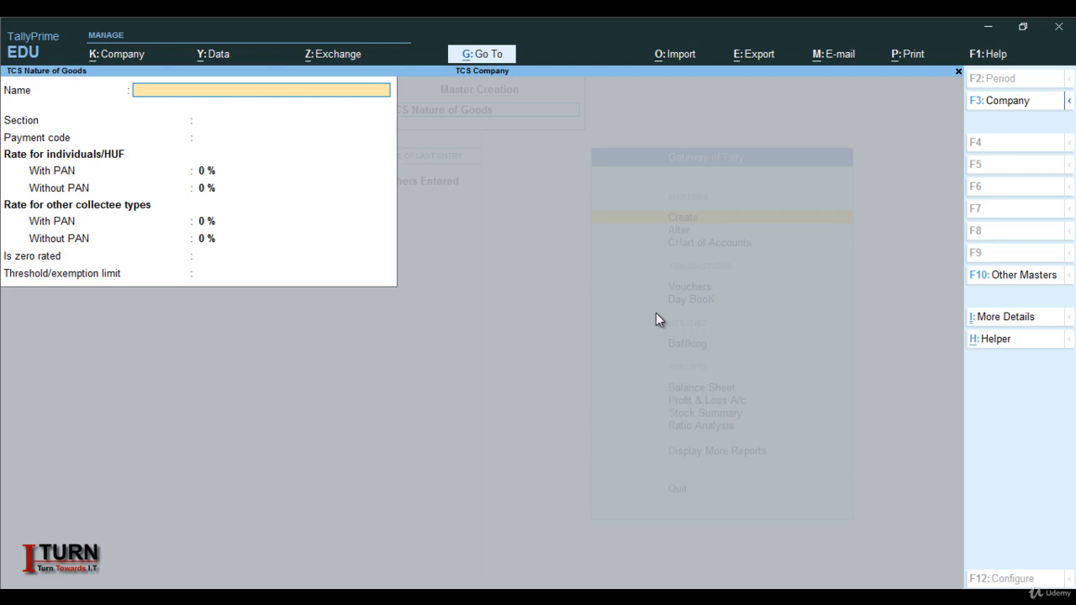
# Name the nature of goods TCS on Goods, set its section to 206C, and leave the payment code blank.
pyautogui.press('capslock')
pyautogui.write('TCS')
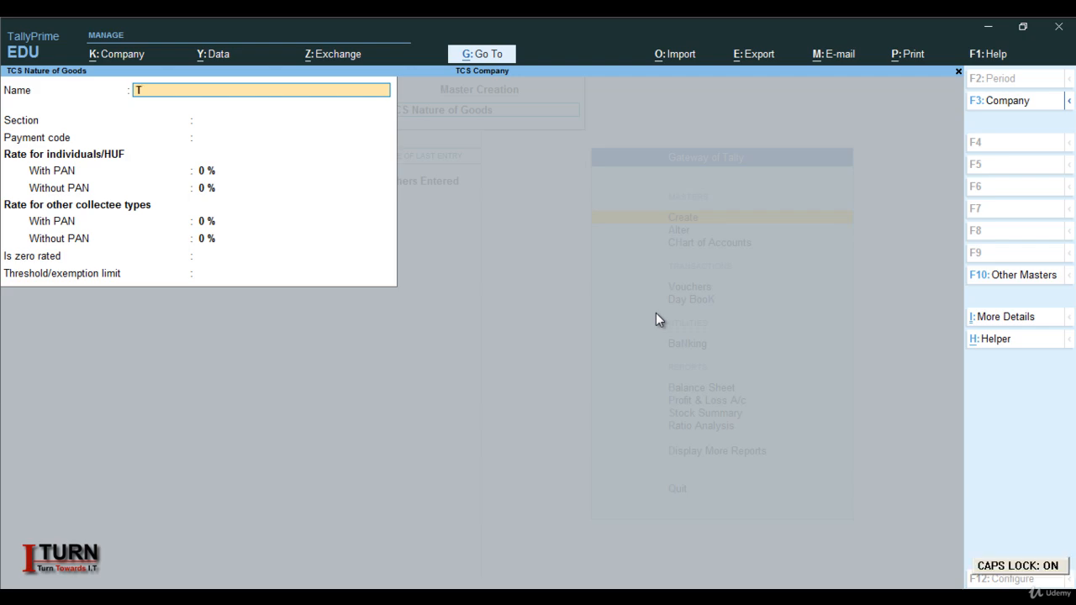
pyautogui.write(' o')
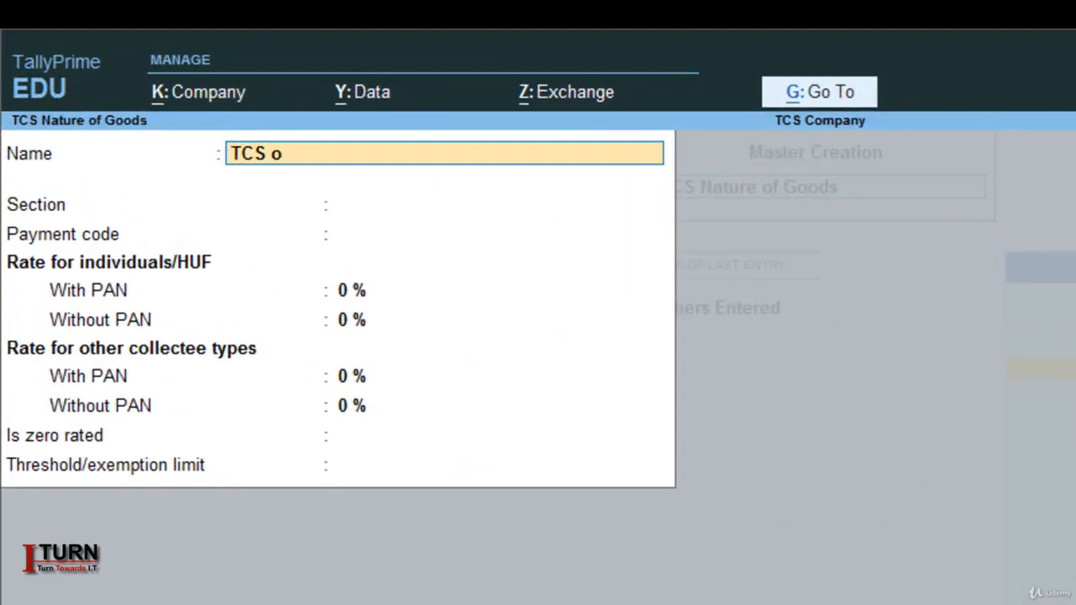
pyautogui.write('n Goods')
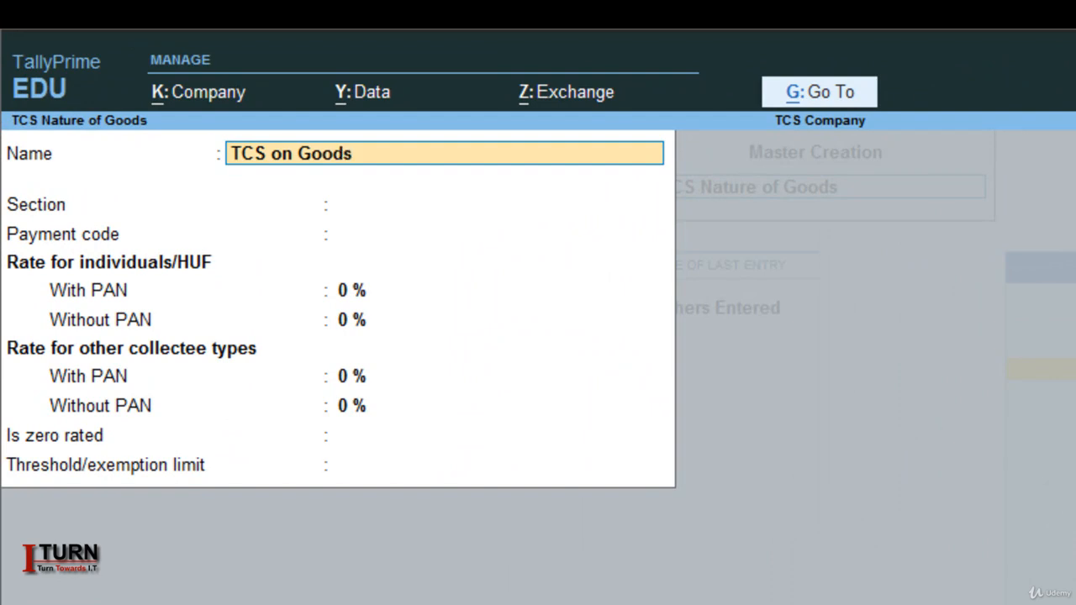
pyautogui.press('Return')
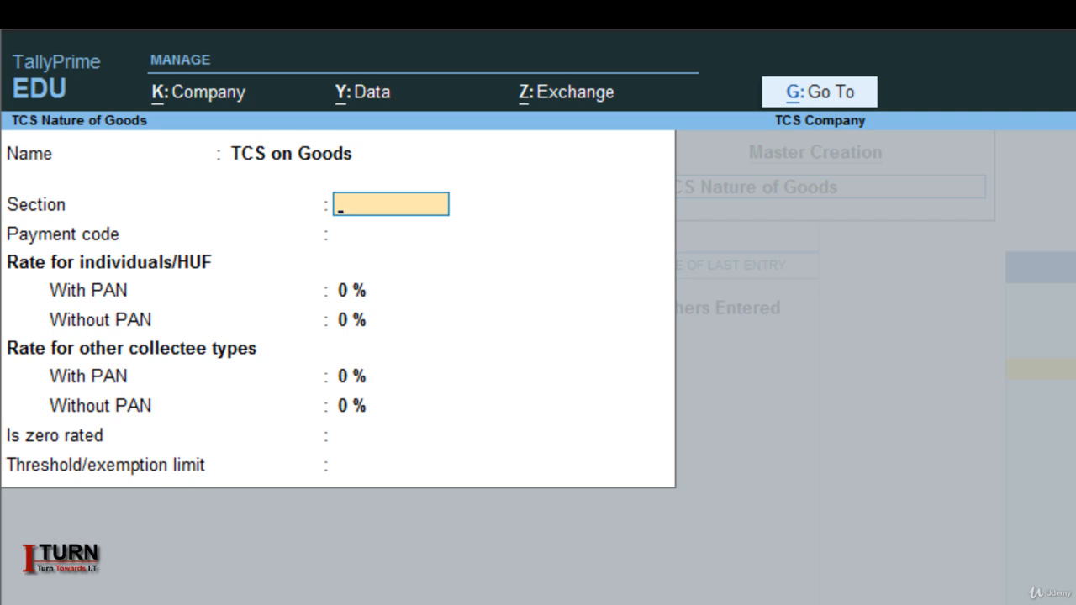
pyautogui.write('206C')
pyautogui.press('Return')
pyautogui.press('Return')
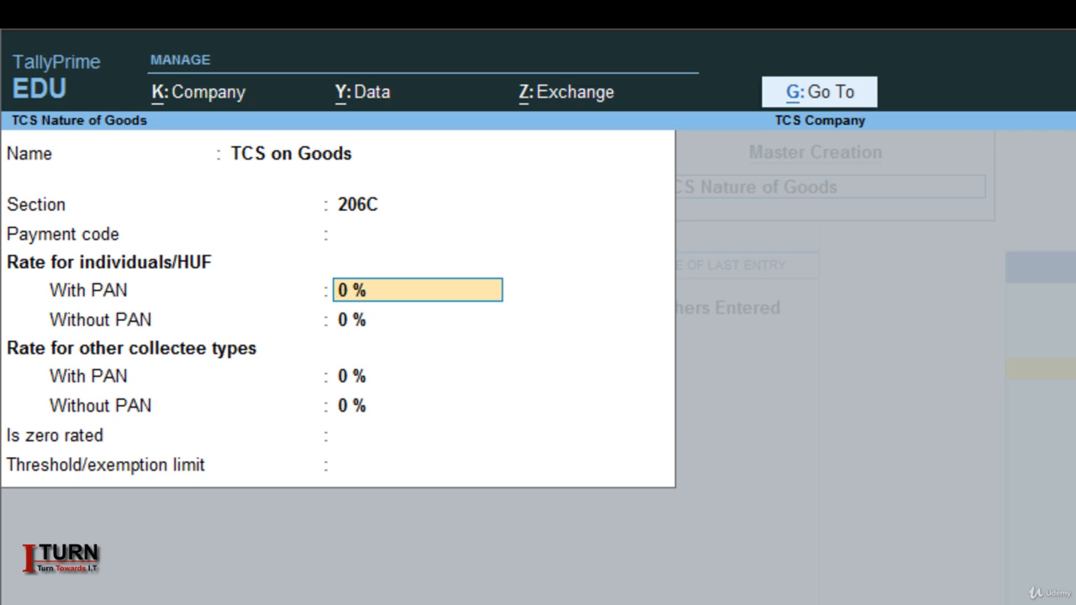
# Set the individuals/HUF rate to 0.75% with PAN and 1% without PAN.
pyautogui.write('0.75')
pyautogui.press('Return')
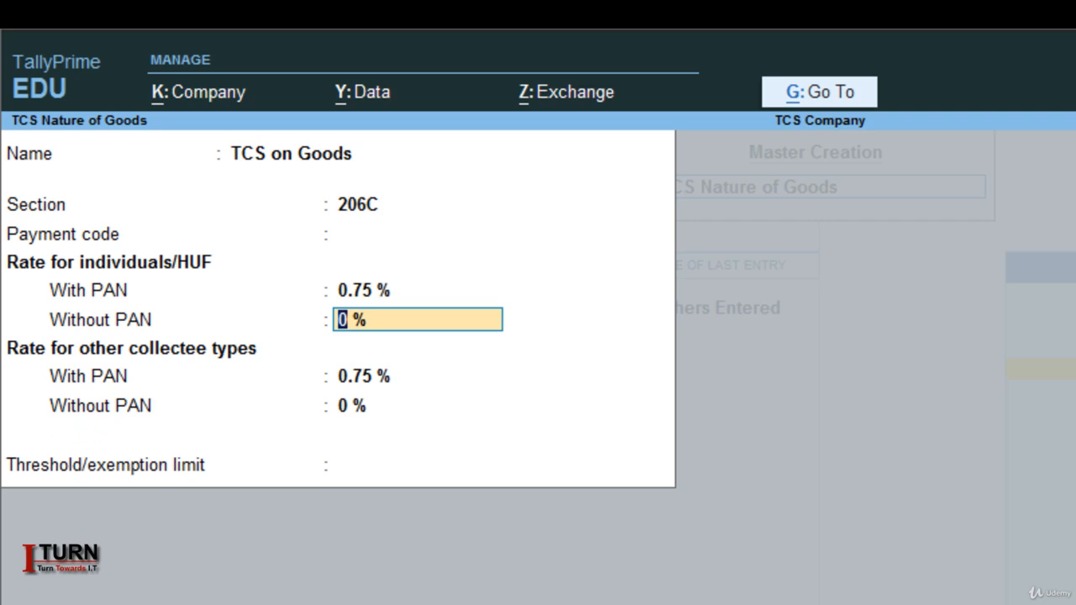
pyautogui.write('1')
pyautogui.press('Return')
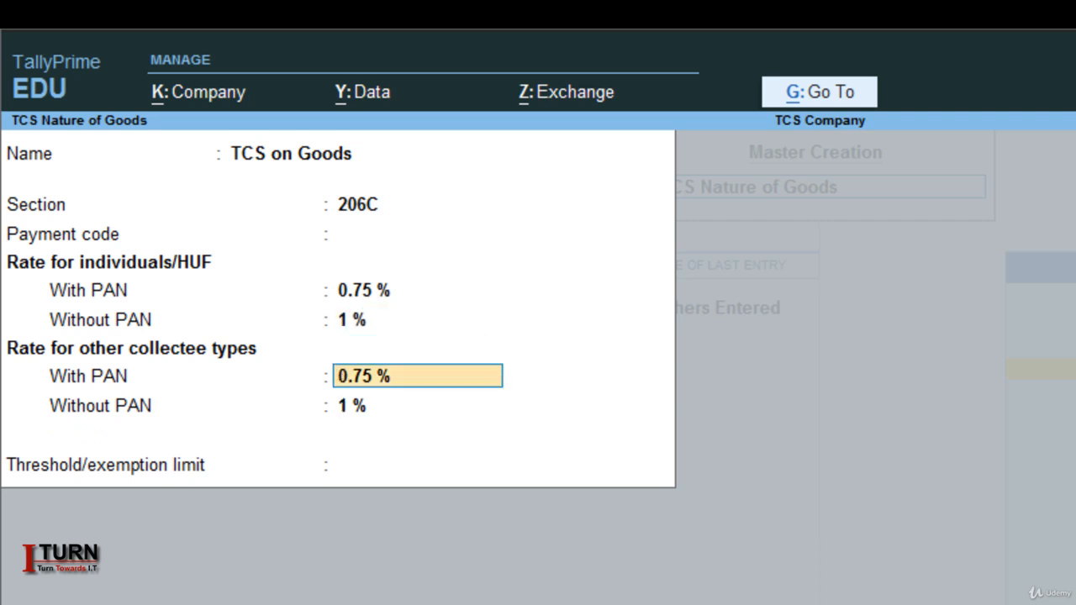
# Keep 0.75% with PAN and 1% without PAN for other collectee types, leave the threshold blank, and save the nature of goods.
pyautogui.press('Return')
pyautogui.press('Return')
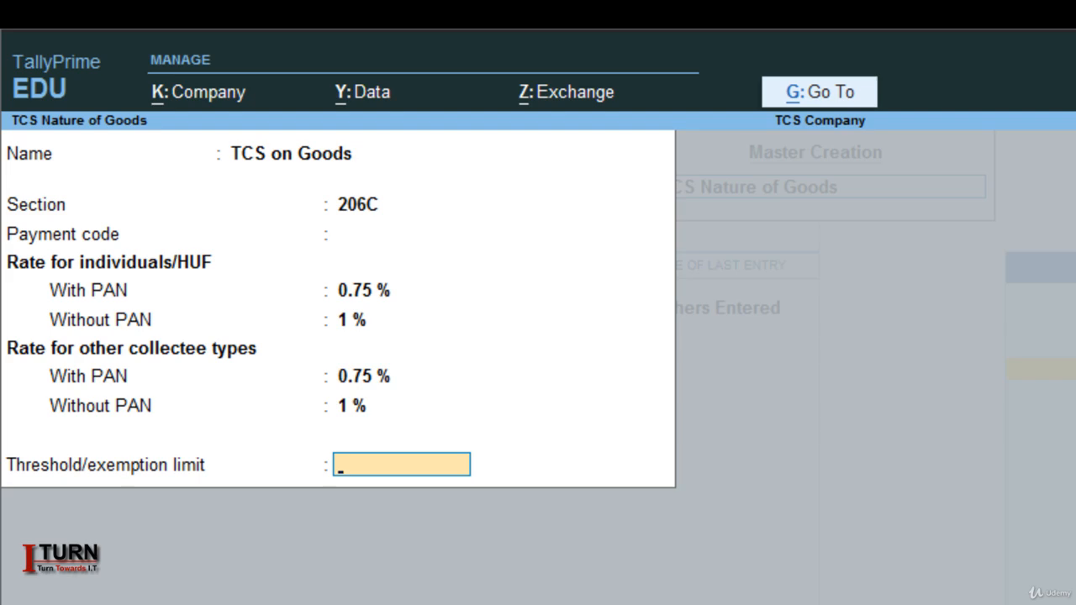
pyautogui.press('Return')
pyautogui.press('y')
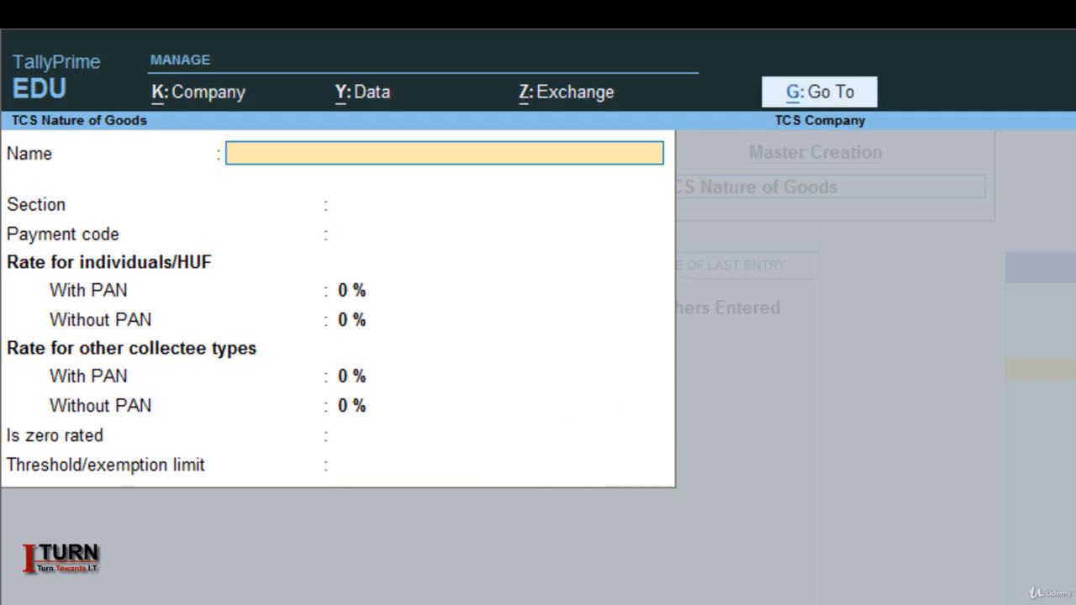
pyautogui.press('Escape')
pyautogui.press('y')
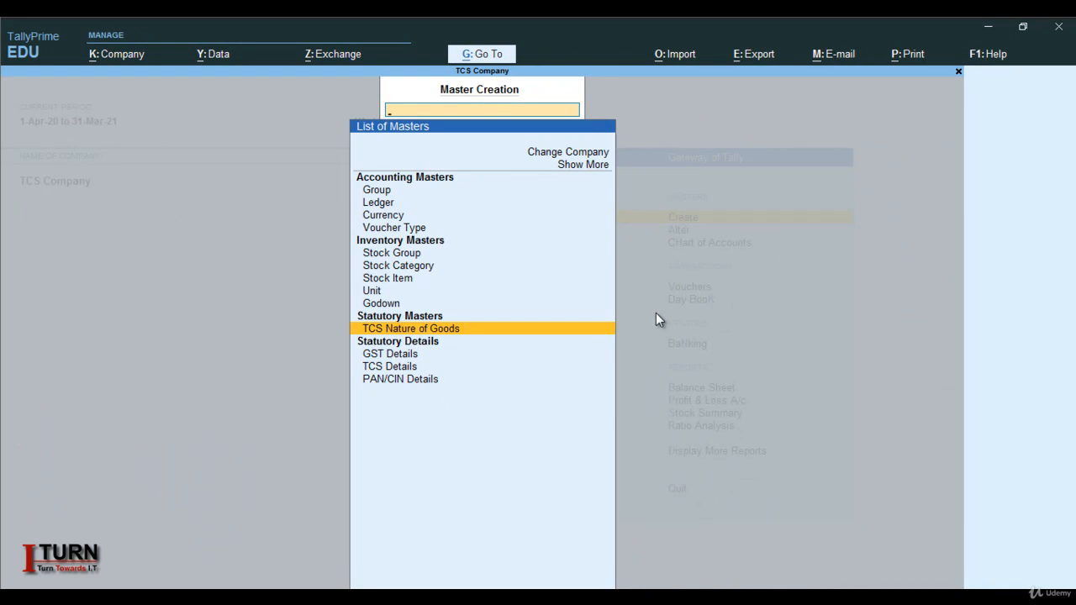
pyautogui.press('Escape')
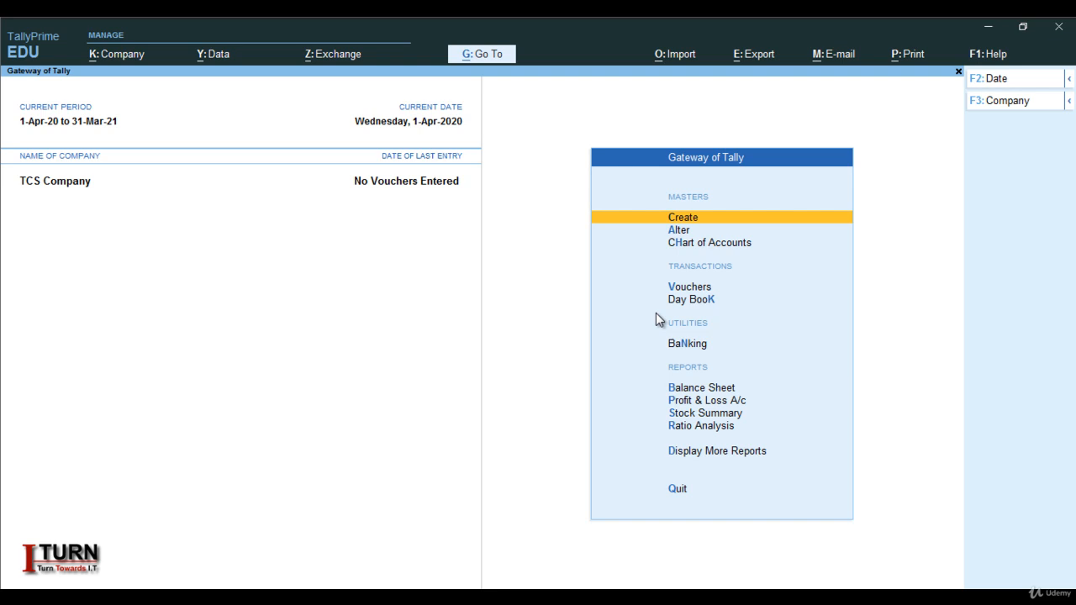
# Start a new sales voucher for TCS Company.
pyautogui.press('Down')
pyautogui.press('Down')
pyautogui.press('Down')
pyautogui.press('Return')
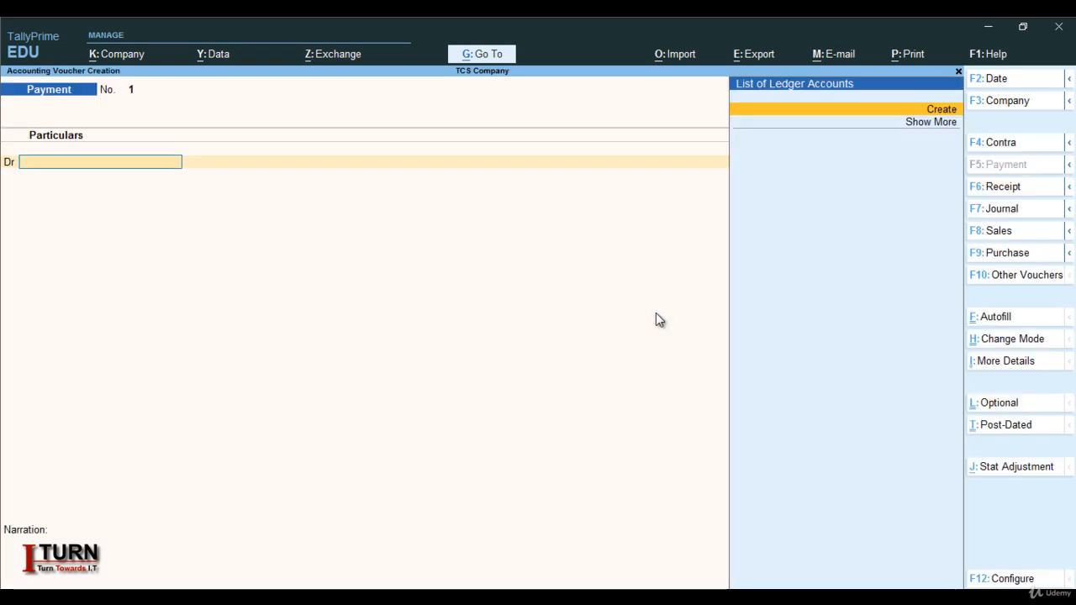
pyautogui.press('F8')
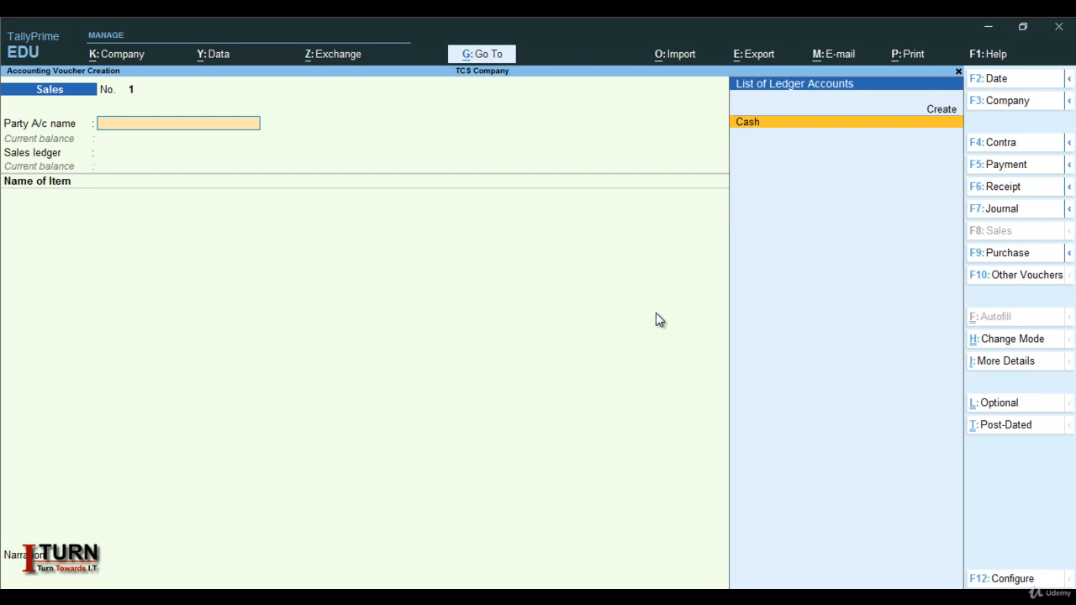
# Create a party ledger named Ram Ent under Sundry Debtors from the sales voucher.
pyautogui.hotkey('alt', 'c')
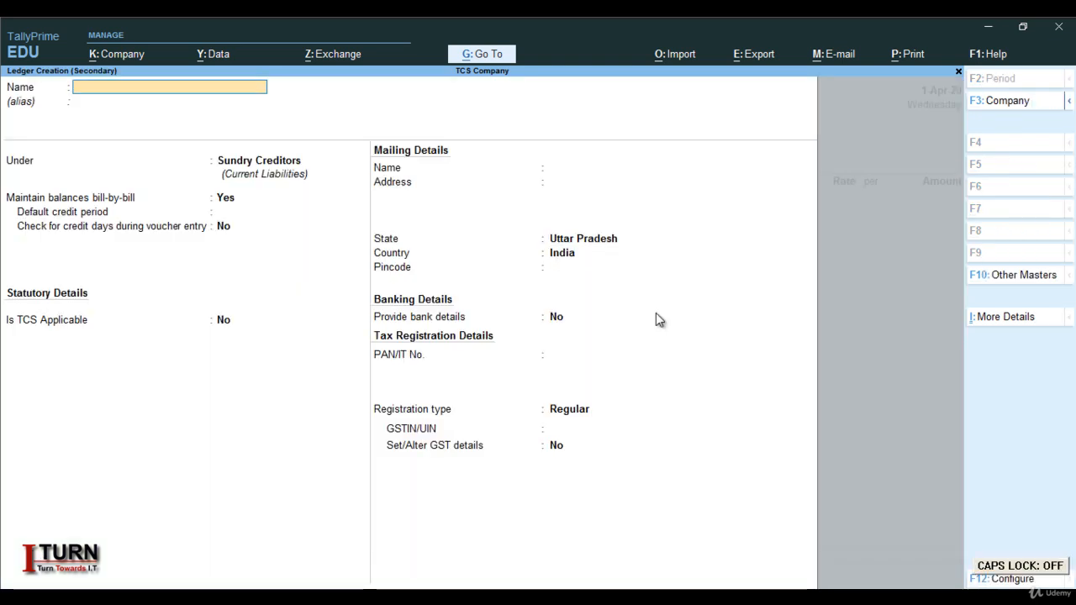
pyautogui.write('Ram')
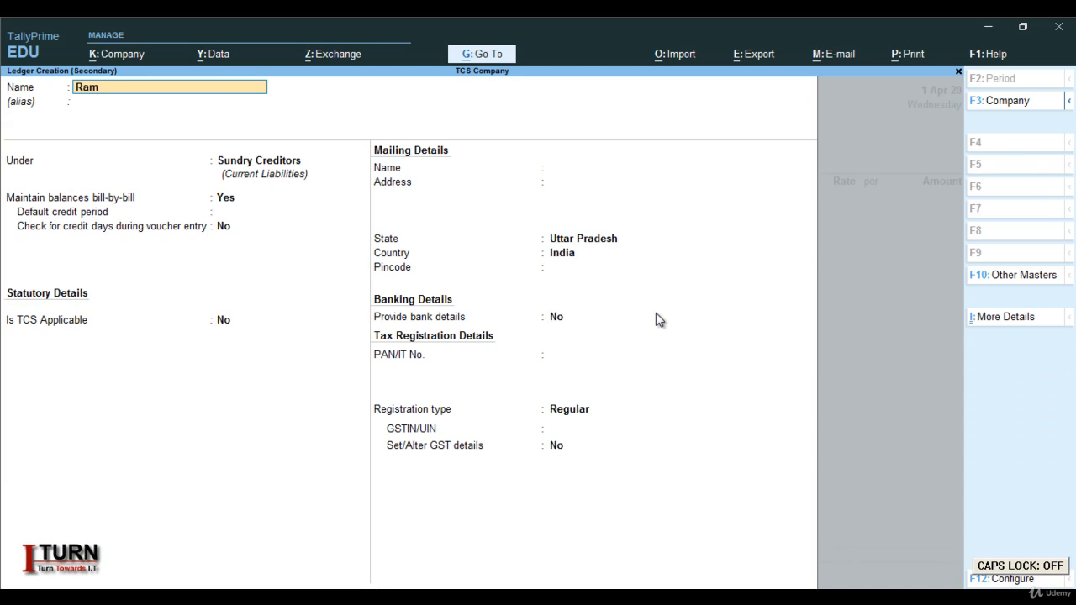
pyautogui.write(' Ent')
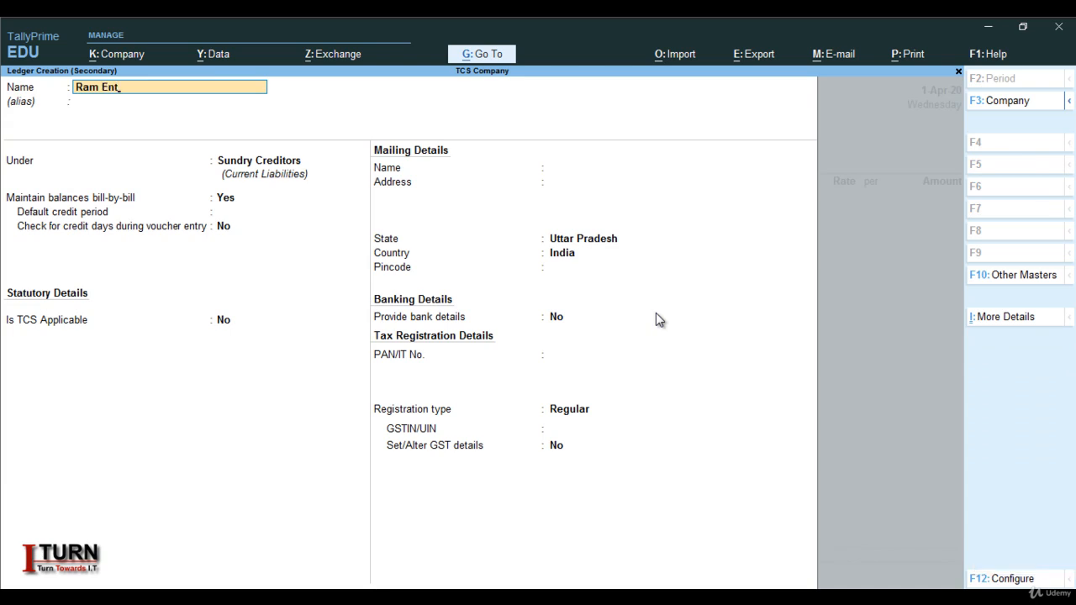
pyautogui.press('Return')
pyautogui.write('Sun')
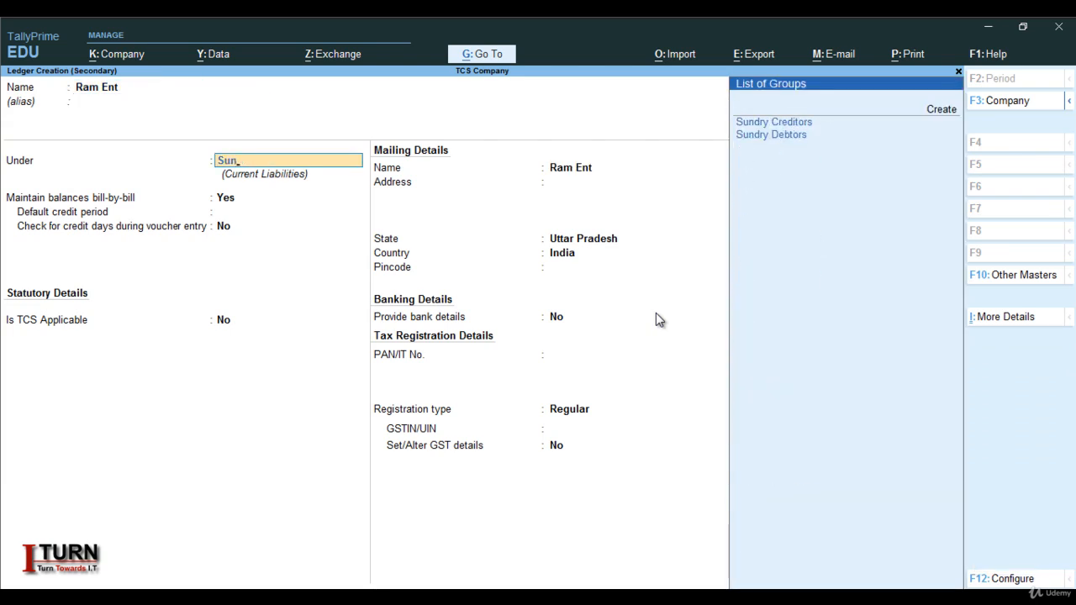
pyautogui.press('Down')
pyautogui.press('Return')
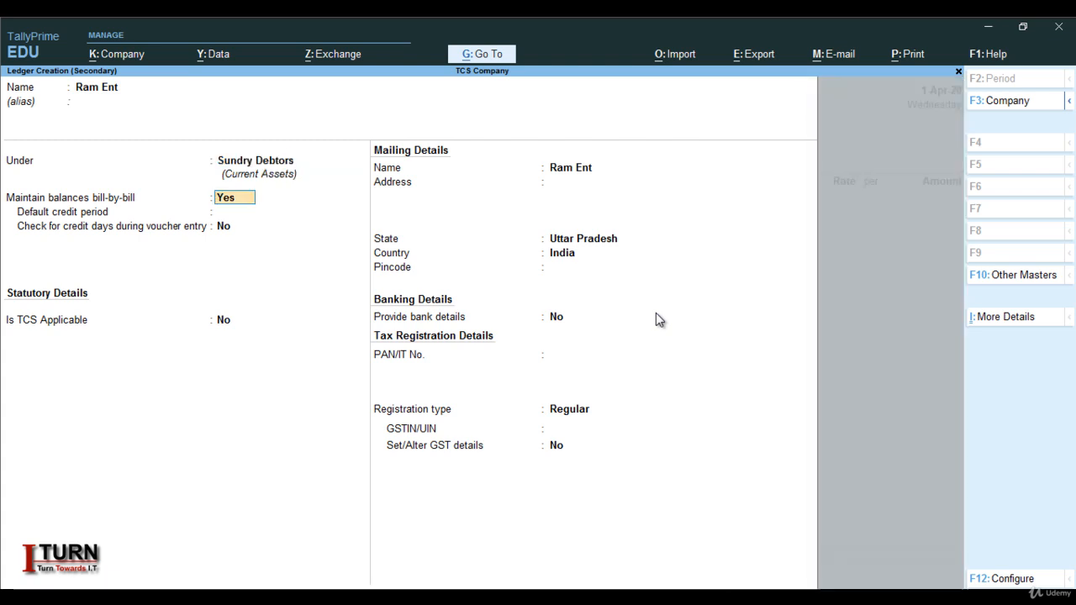
# Keep the bill-by-bill defaults, make TCS applicable for the party, and set its buyer/lessee type to Individual/HUF - Resident.
pyautogui.press('Return')
pyautogui.press('Return')
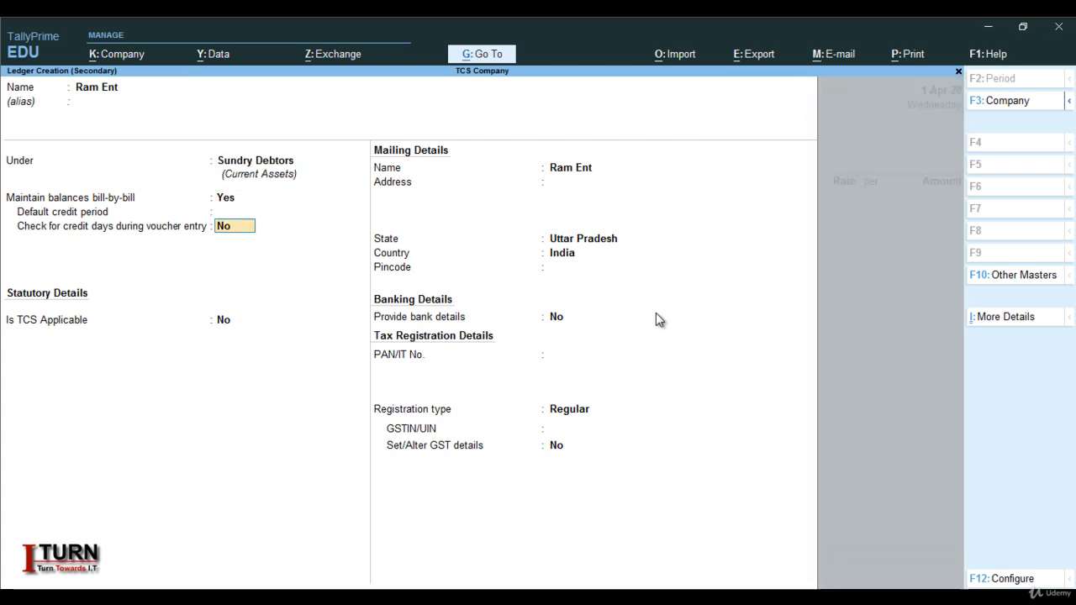
pyautogui.press('Return')
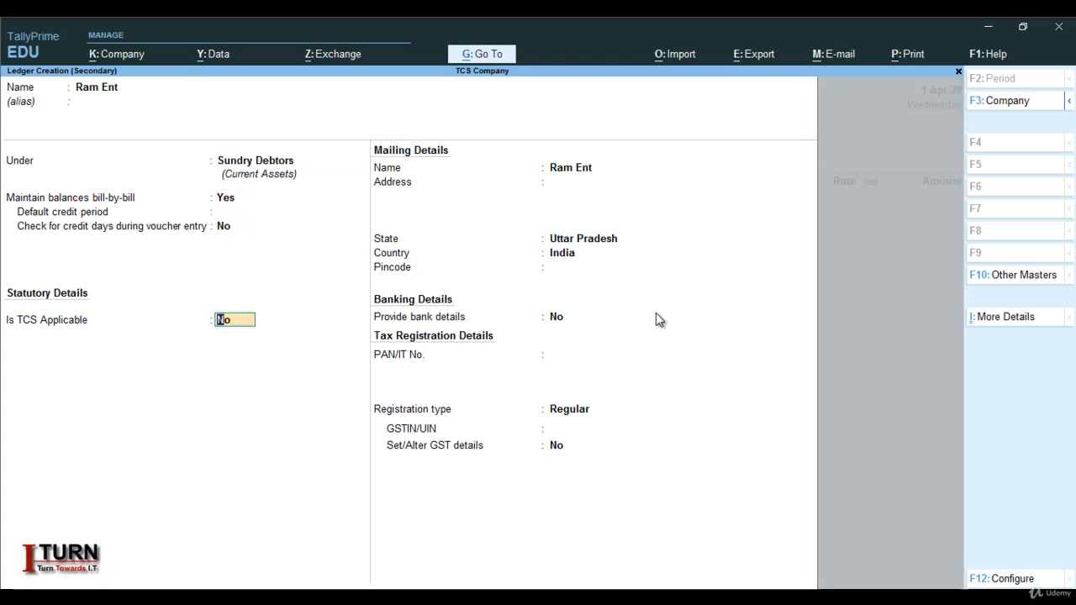
pyautogui.write('y')
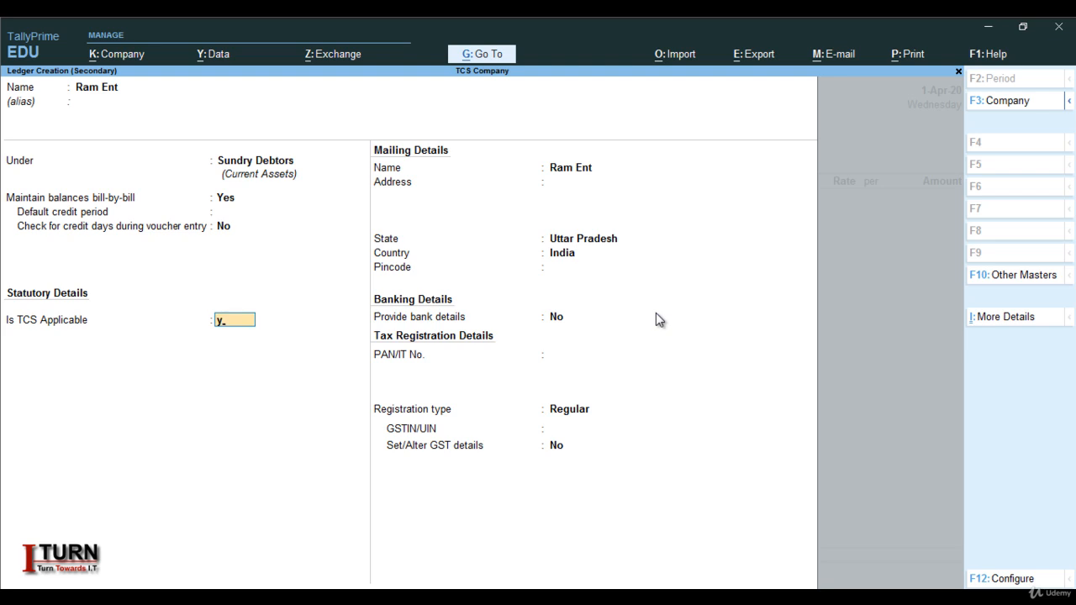
pyautogui.press('Return')
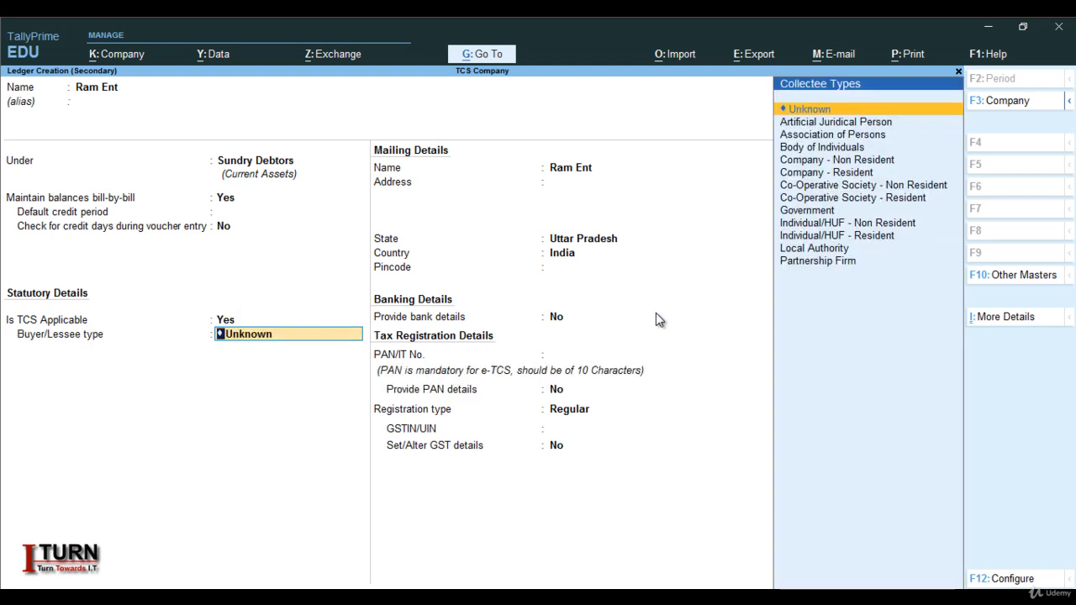
pyautogui.press('Down')
pyautogui.press('Down')
pyautogui.press('Down')
pyautogui.press('Down')
pyautogui.press('Down')
pyautogui.press('Down')
pyautogui.press('Down')
pyautogui.press('Down')
pyautogui.press('Down')
pyautogui.press('Down')
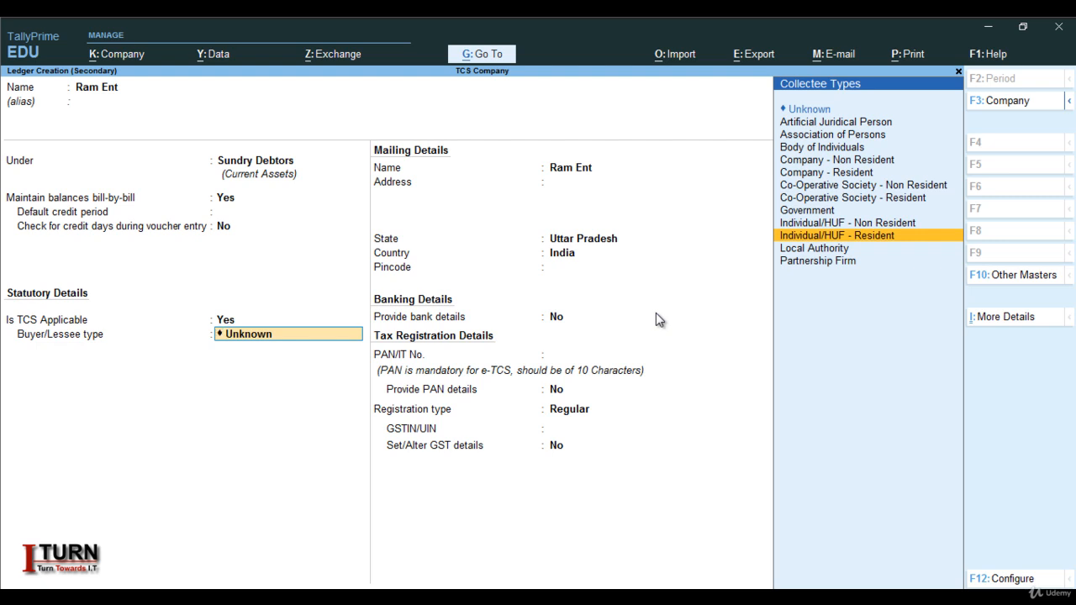
pyautogui.press('Return')
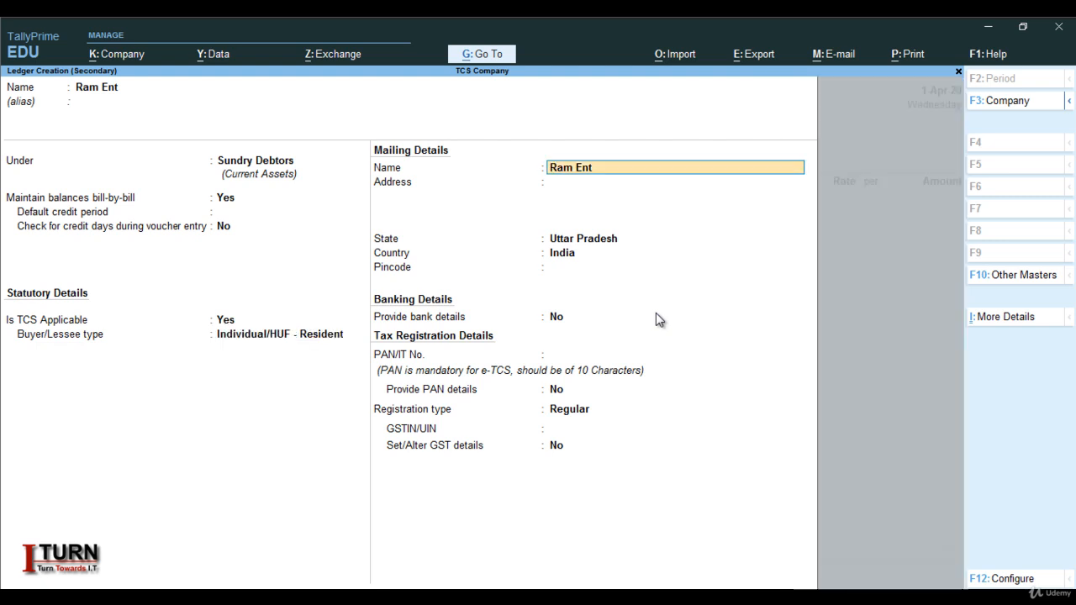
# Keep the default mailing and banking details, enter the party's PAN/IT number, and set Provide PAN details to Yes.
pyautogui.press('Return')
pyautogui.press('Return')
pyautogui.press('Return')
pyautogui.press('Return')
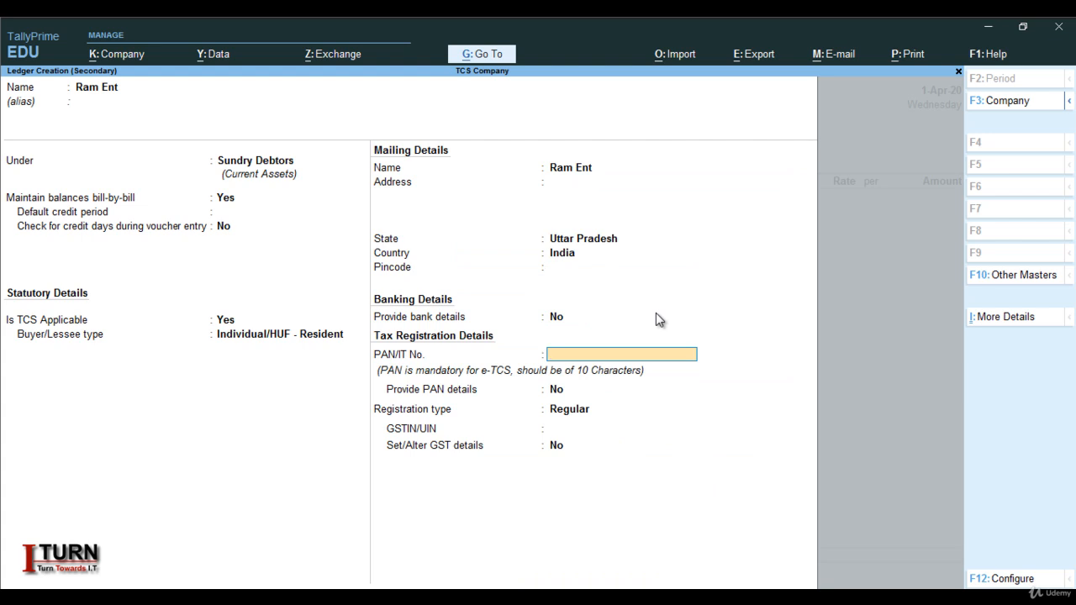
pyautogui.press('capslock')
pyautogui.write('AIC')
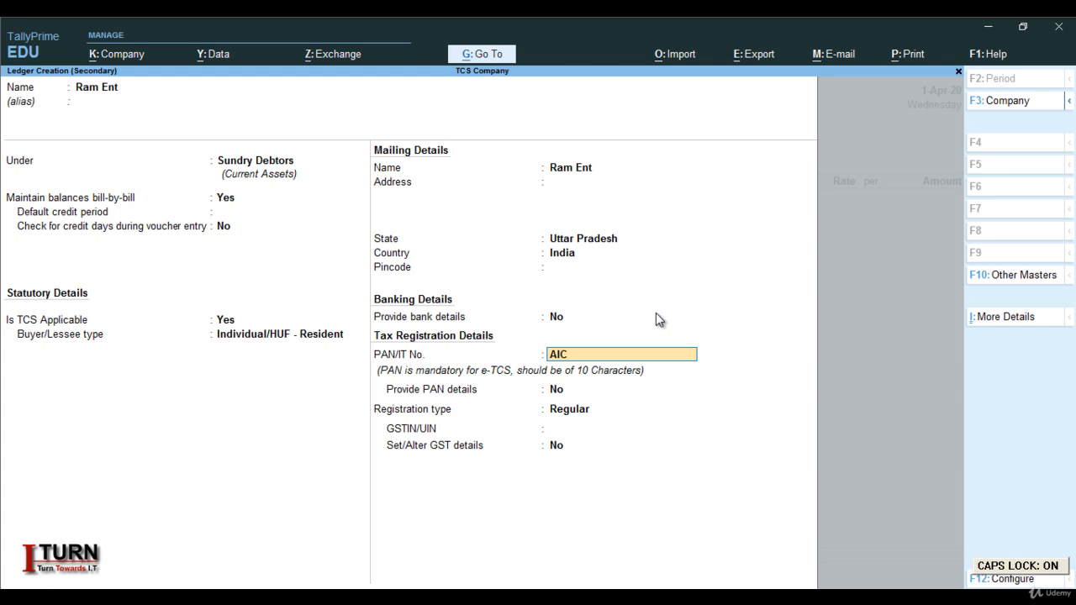
pyautogui.write('TG')
pyautogui.press('capslock')
pyautogui.write('00')
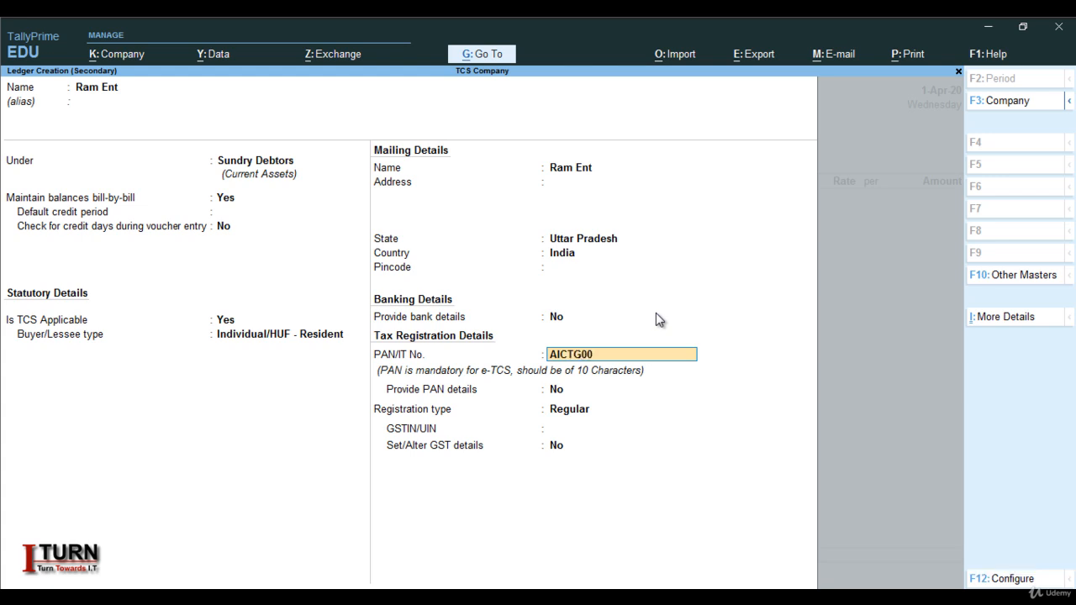
pyautogui.write('05A')
pyautogui.press('Return')
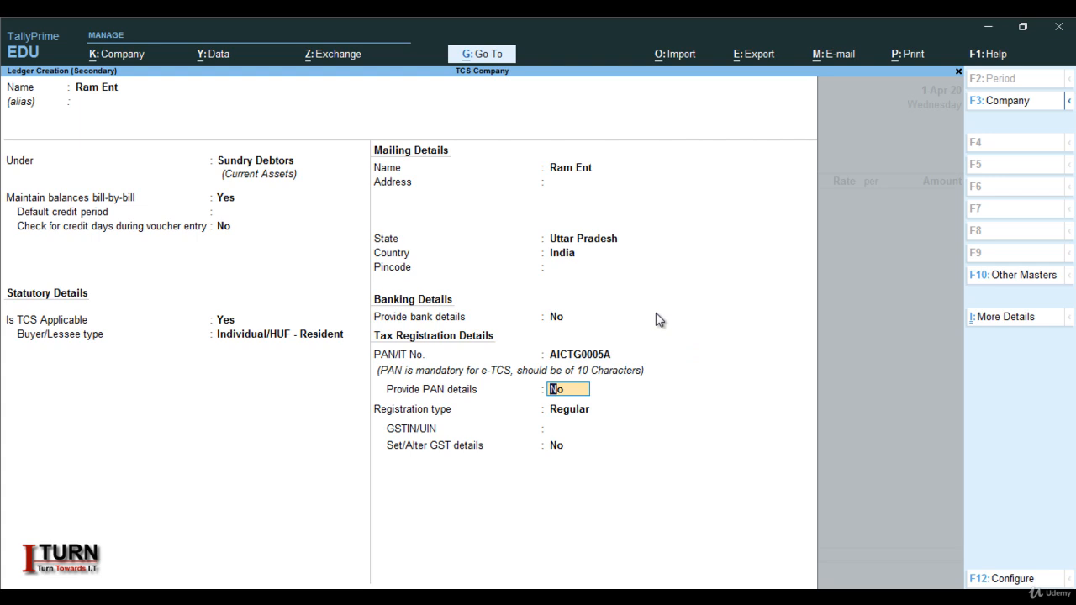
pyautogui.press('y')
pyautogui.press('Return')
pyautogui.press('Return')
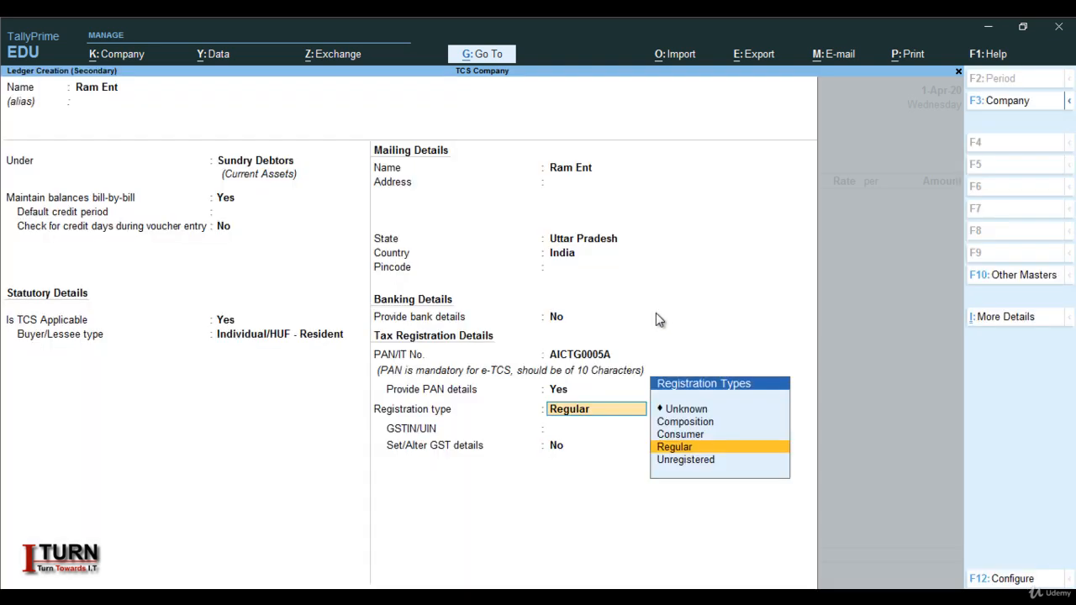
# Keep the party's registration type as Regular, enter its GSTIN/UIN, and save the ledger without altering GST details.
pyautogui.press('Return')
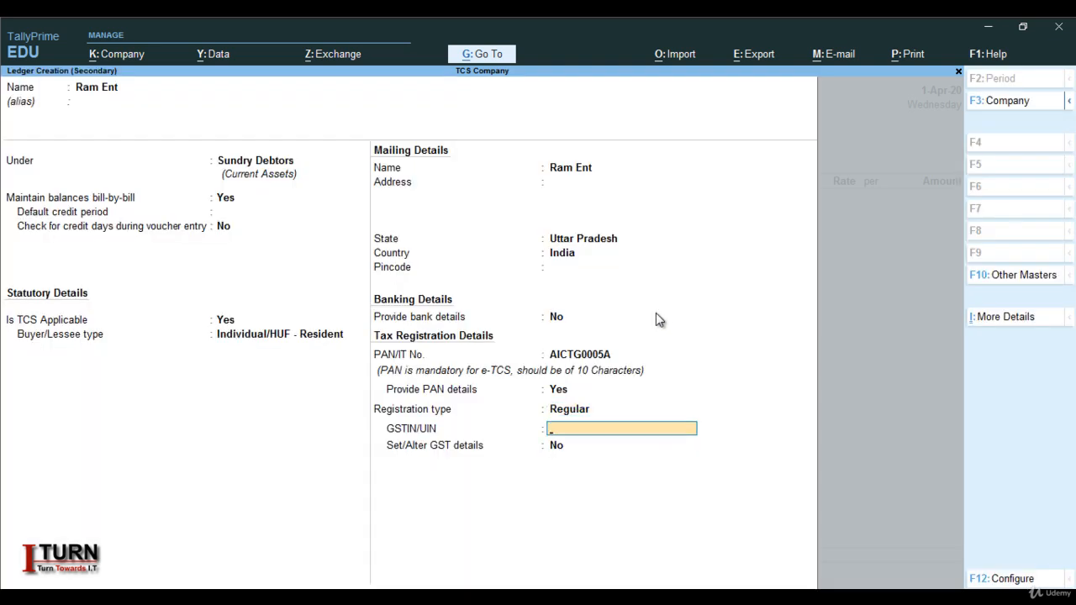
pyautogui.write('09GFHFFHFHDSF')
pyautogui.press('Return')
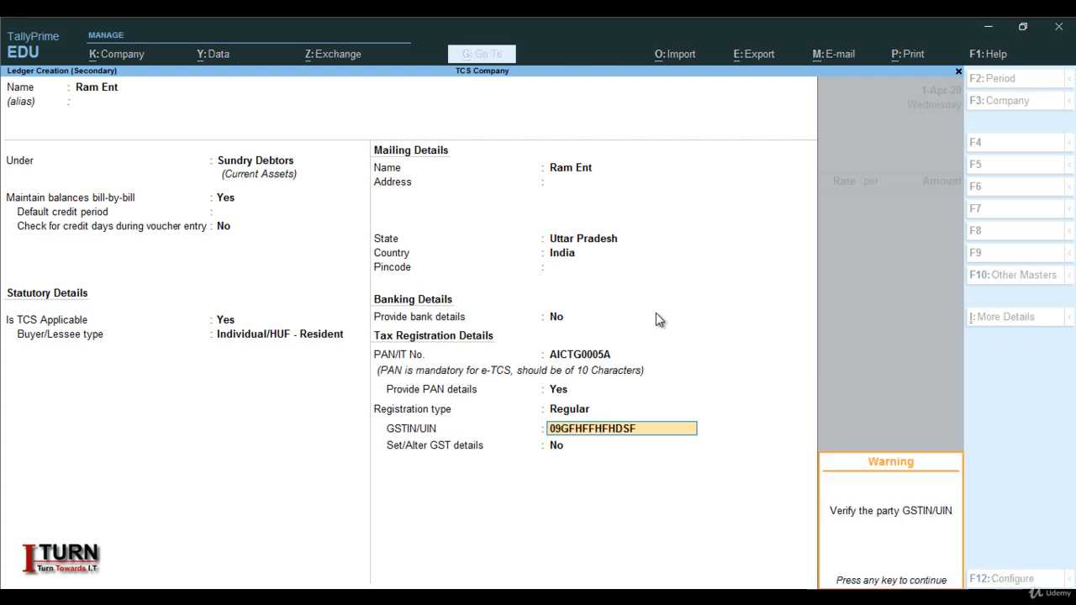
pyautogui.press('Return')
pyautogui.press('Return')
pyautogui.press('Return')
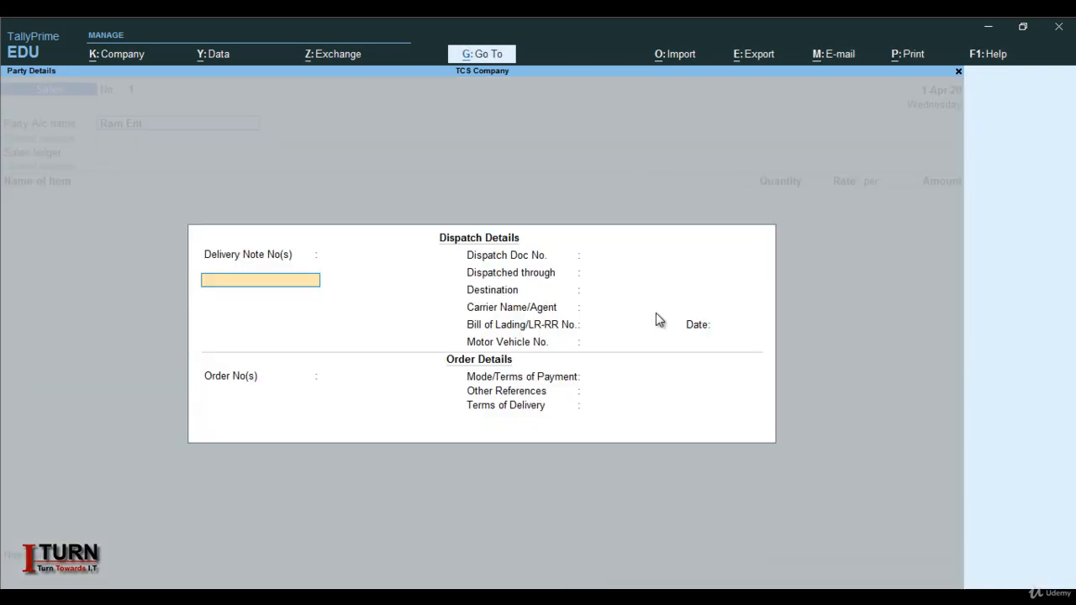
# Leave the dispatch and order details blank and accept the party details with Uttar Pradesh as the state and place of supply.
pyautogui.press('Return')
pyautogui.press('Return')
pyautogui.press('Return')
pyautogui.press('Return')
pyautogui.press('Return')
pyautogui.press('Return')
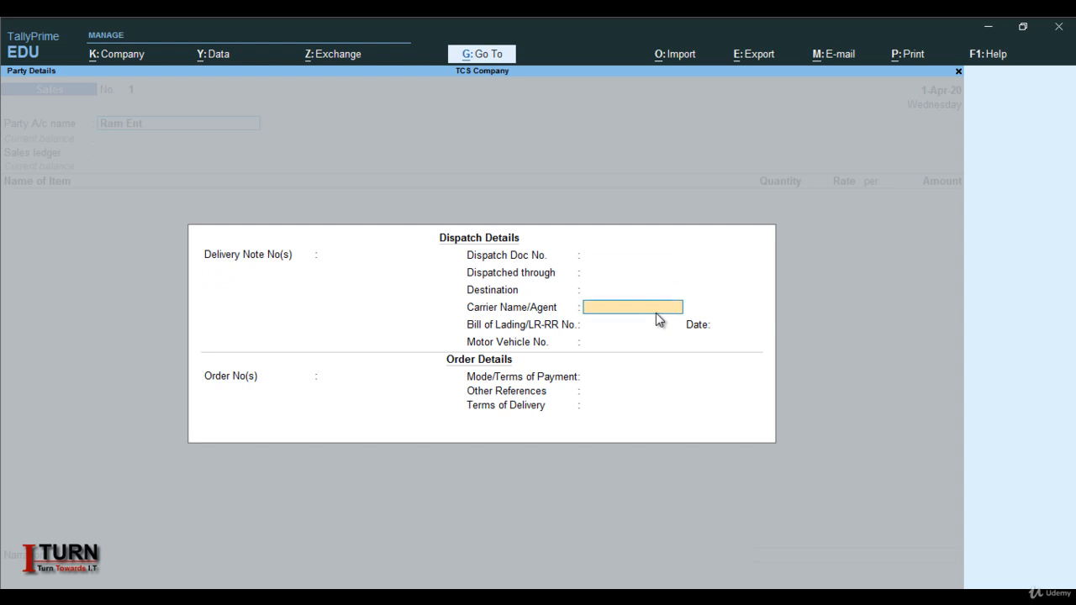
pyautogui.press('Return')
pyautogui.press('Return')
pyautogui.press('Return')
pyautogui.press('Return')
pyautogui.press('Return')
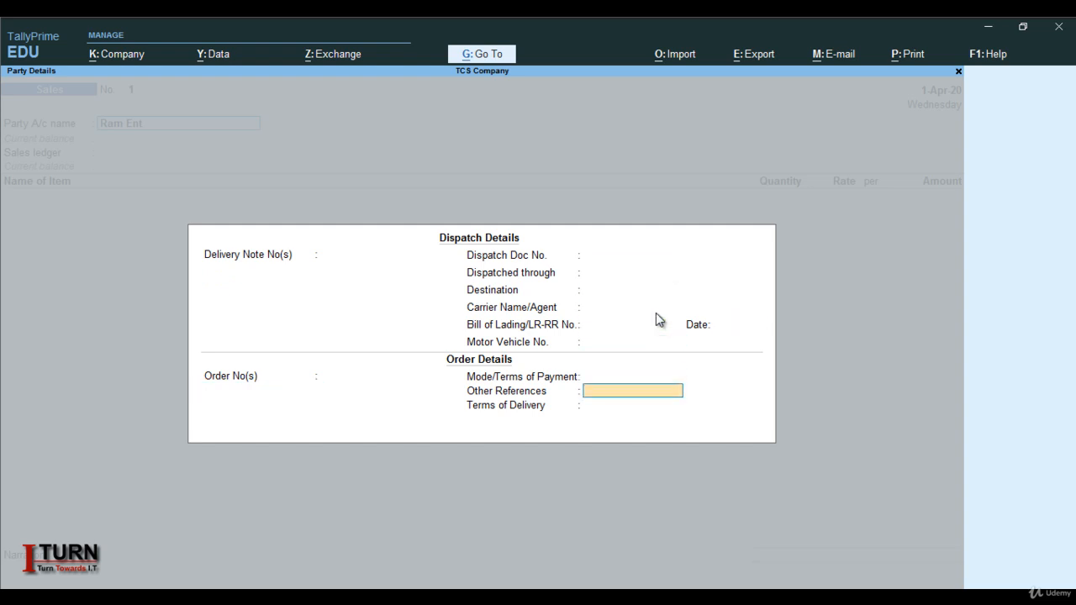
pyautogui.press('Return')
pyautogui.press('Return')
pyautogui.press('Return')
pyautogui.press('Return')
pyautogui.press('Return')
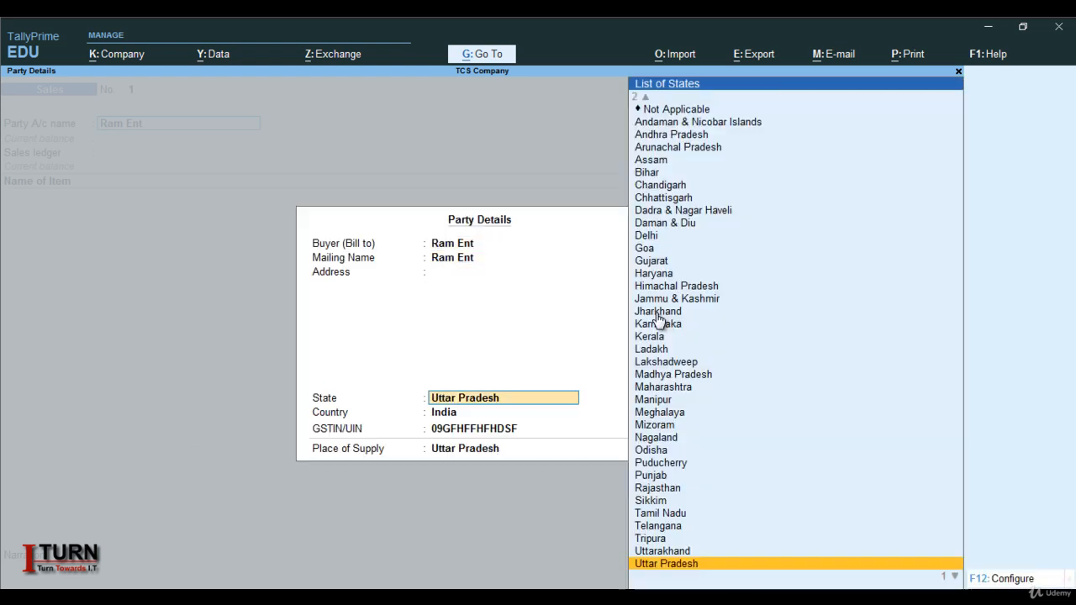
pyautogui.press('Return')
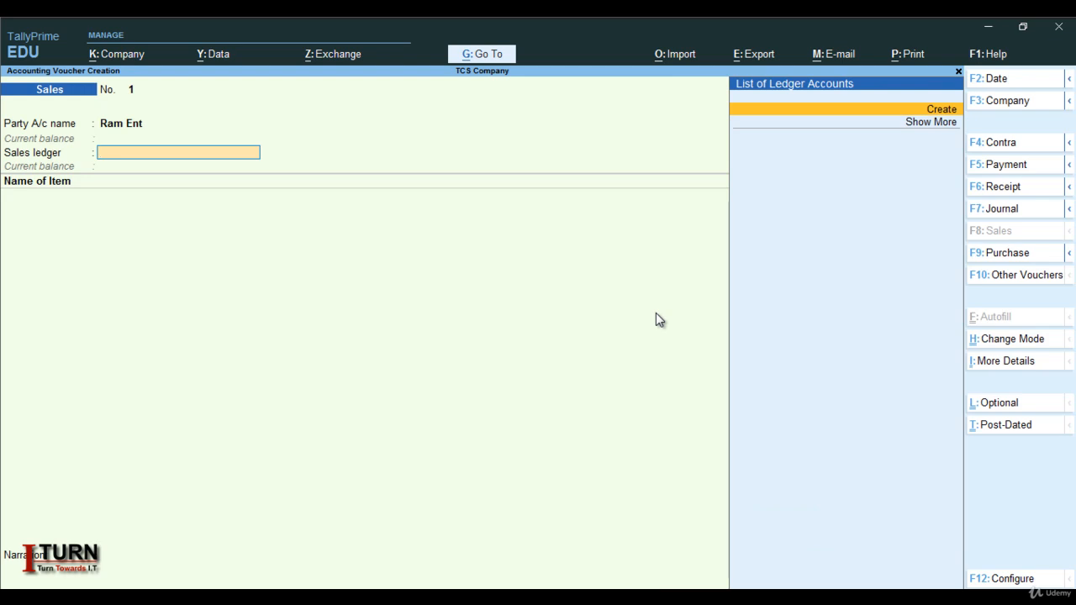
# Create a sales ledger named Sales under Sales Accounts, leaving its alias blank.
pyautogui.hotkey('alt', 'c')
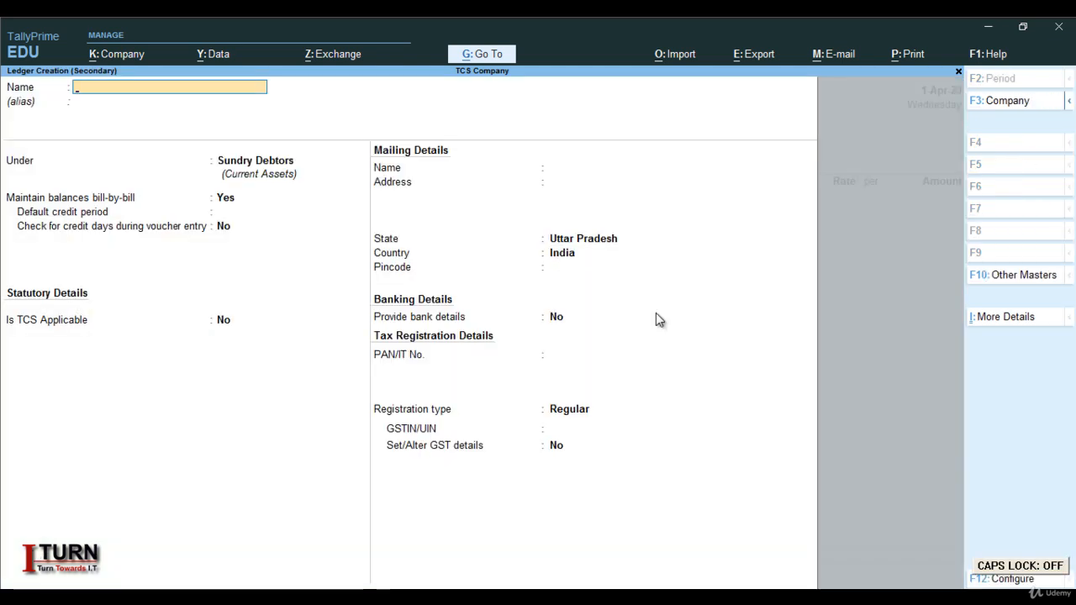
pyautogui.write('Sales')
pyautogui.press('Return')
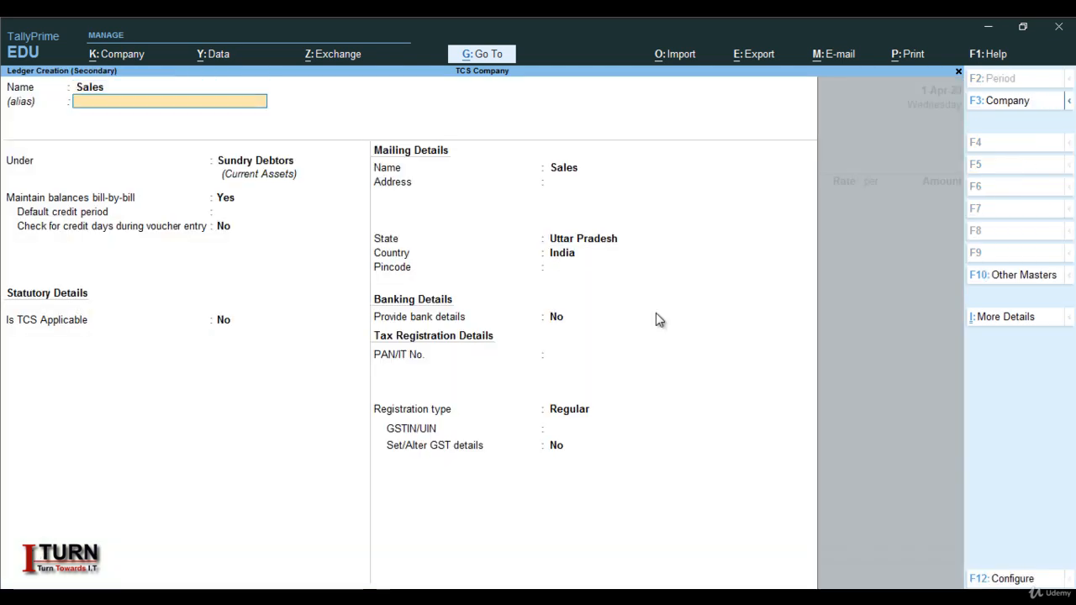
pyautogui.press('Return')
pyautogui.write('Sa')
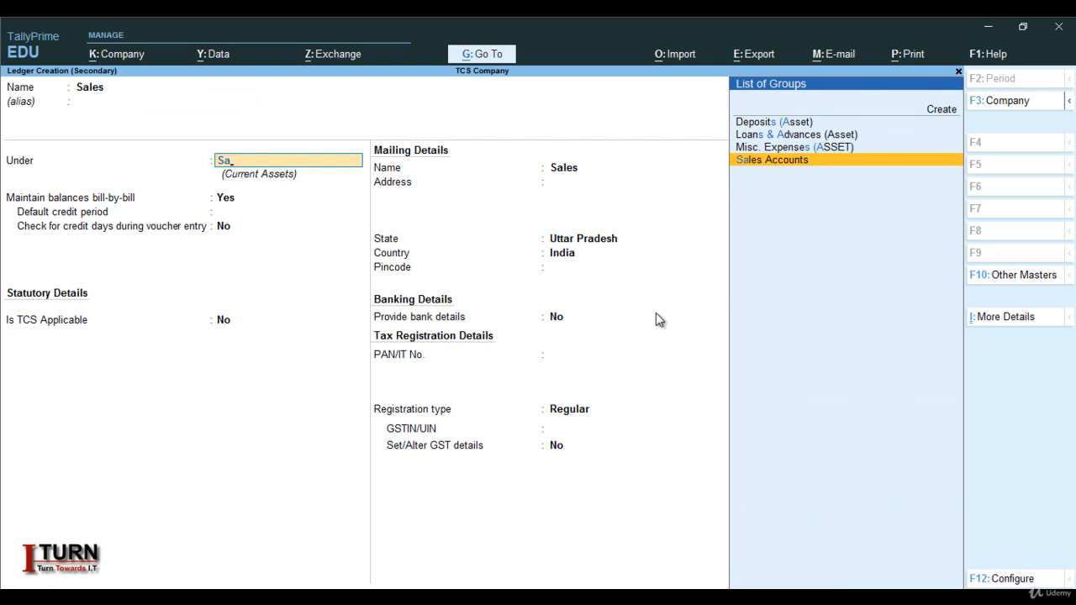
pyautogui.press('Return')
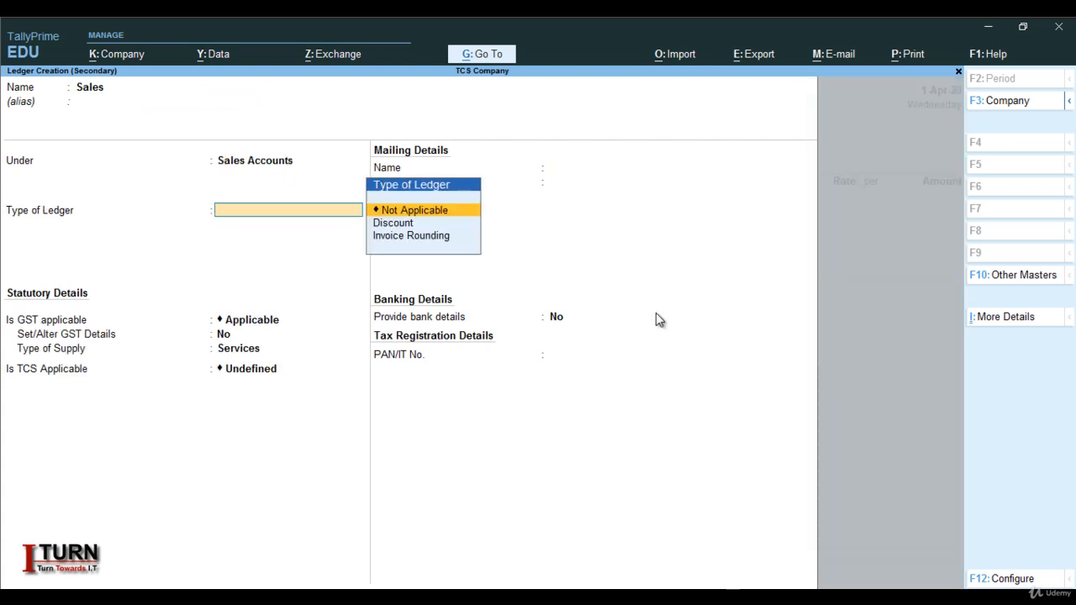
# Keep the Sales ledger's type as Not Applicable and GST as Applicable without altering GST details, and set its type of supply to Goods.
pyautogui.press('Return')
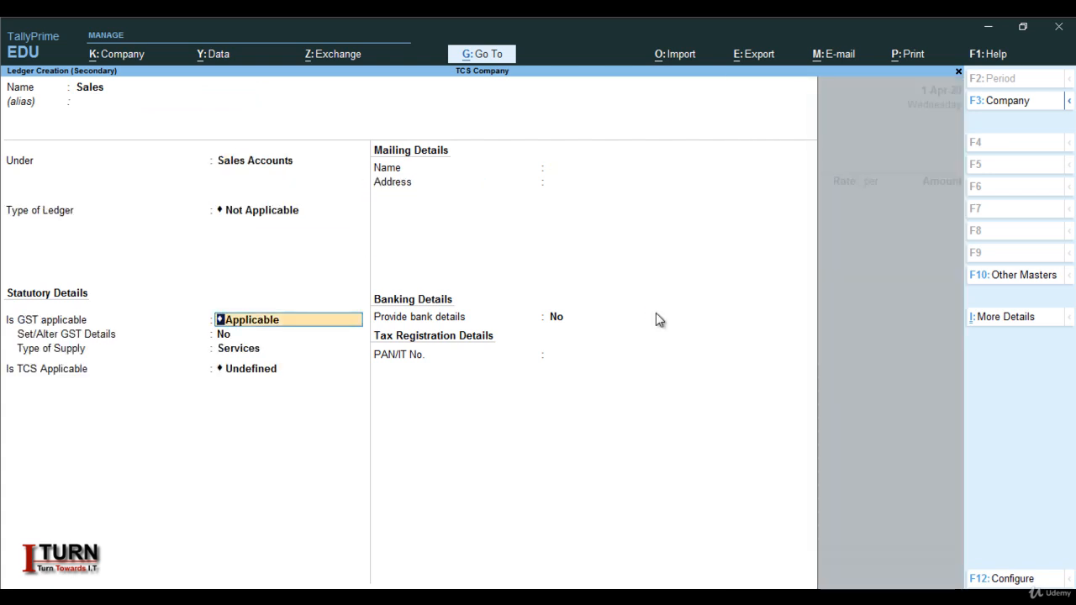
pyautogui.press('Return')
pyautogui.press('Return')
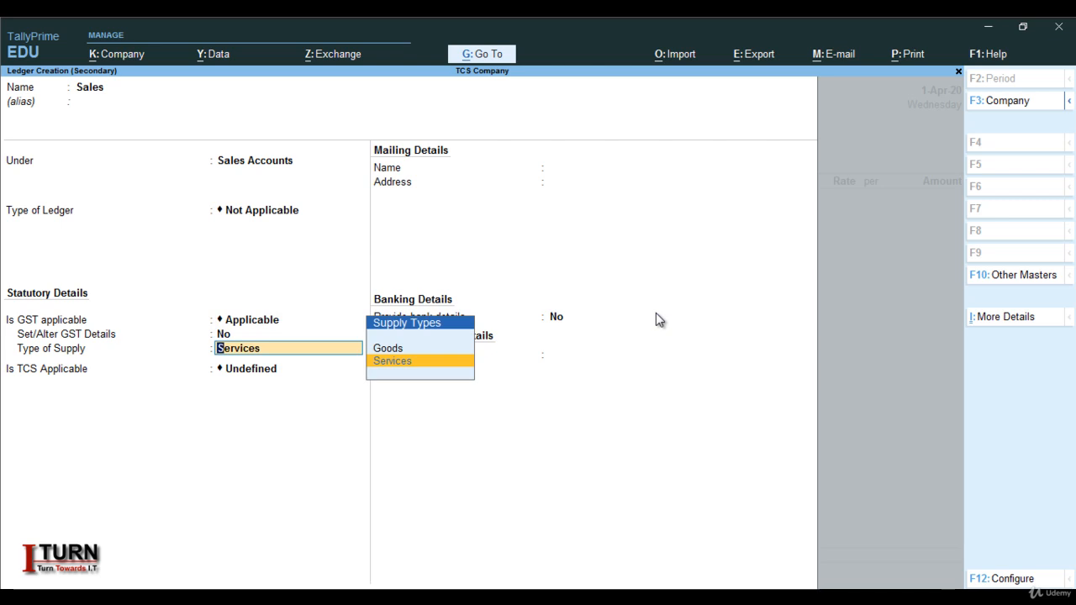
pyautogui.press('Up')
pyautogui.press('Return')
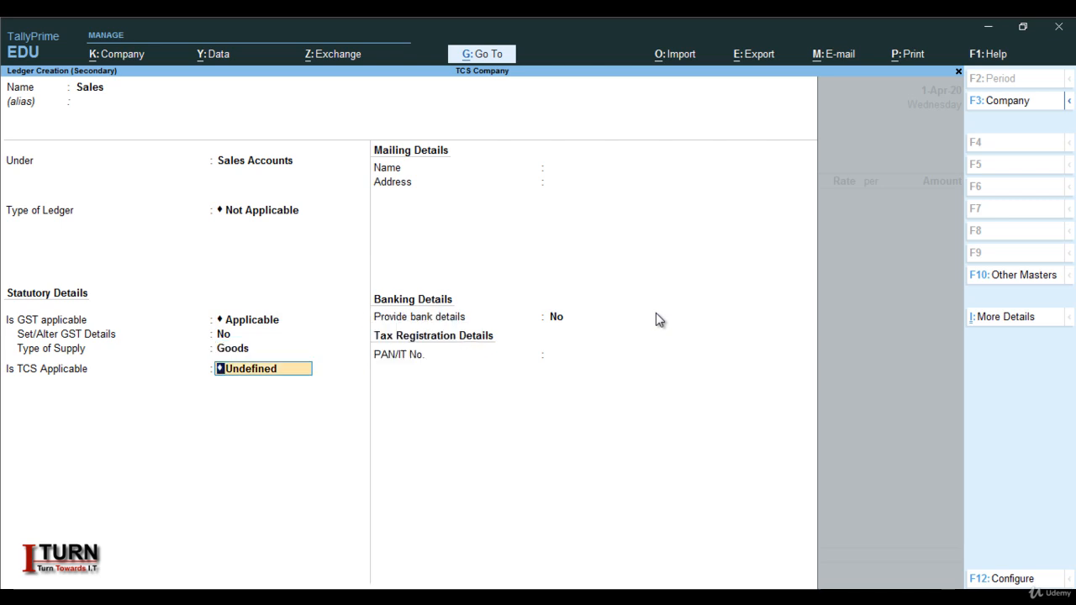
# Make TCS applicable to the Sales ledger with TCS on Goods as nature of goods, and save it without bank details or PAN.
pyautogui.write('A')
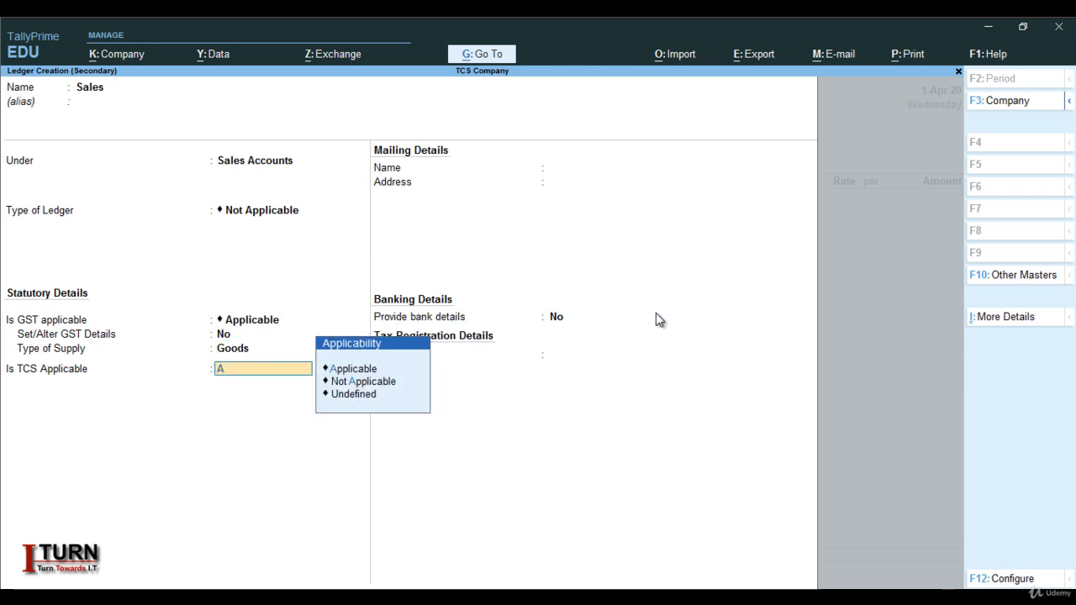
pyautogui.press('Return')
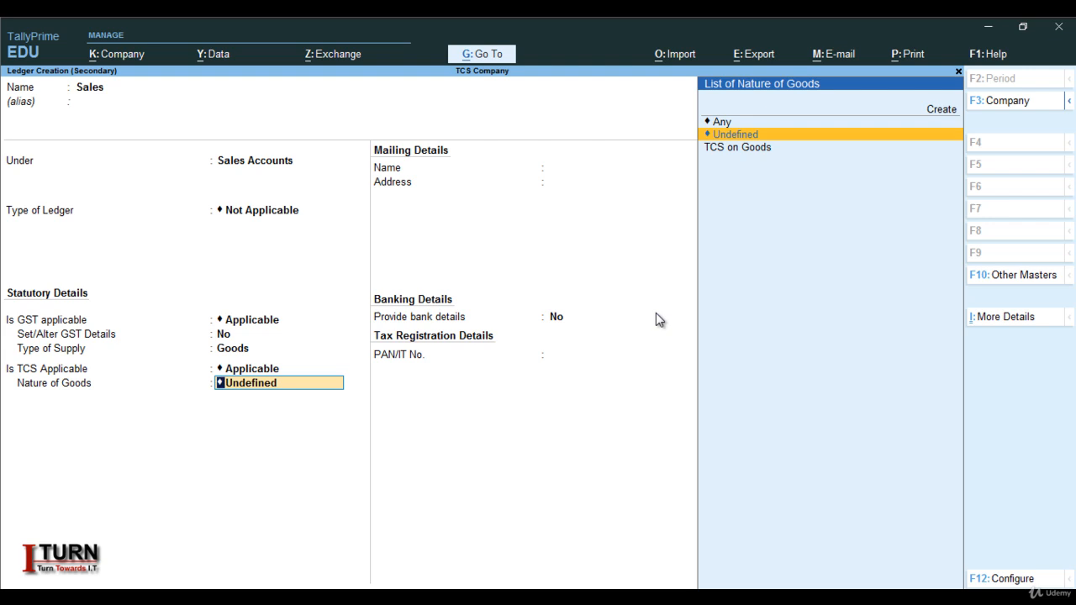
pyautogui.press('Down')
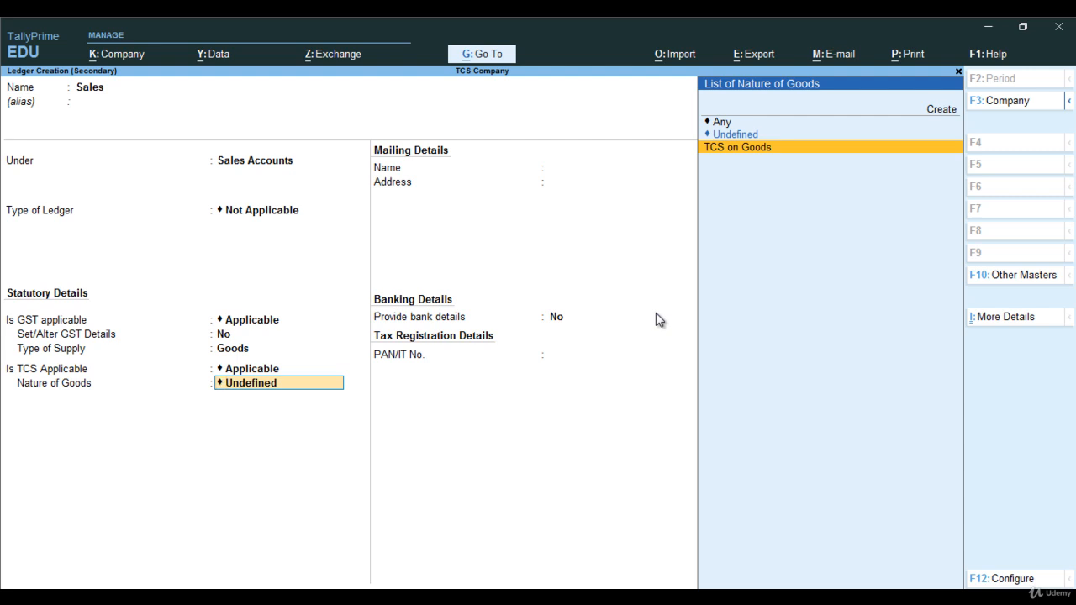
pyautogui.press('Return')
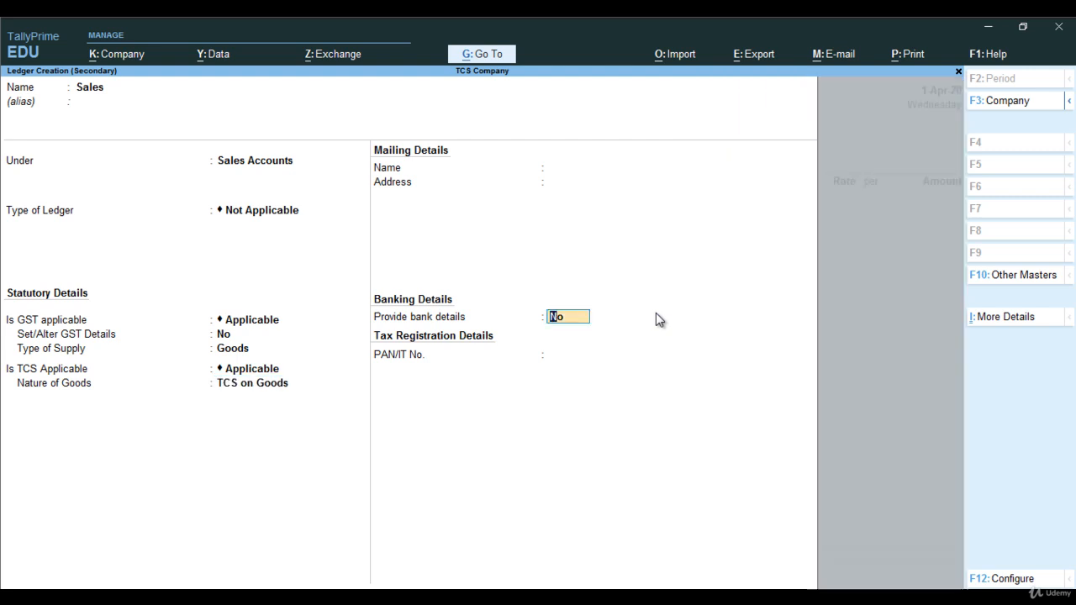
pyautogui.press('Return')
pyautogui.press('Return')
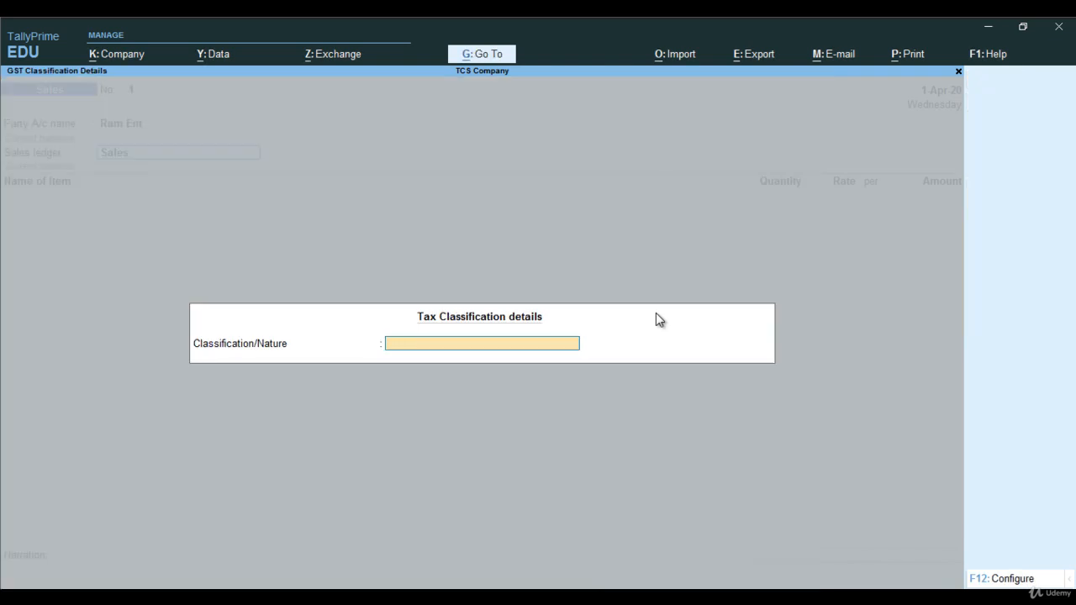
# Choose a sales nature of transaction as the tax classification for the Sales ledger in the voucher.
pyautogui.write('t')
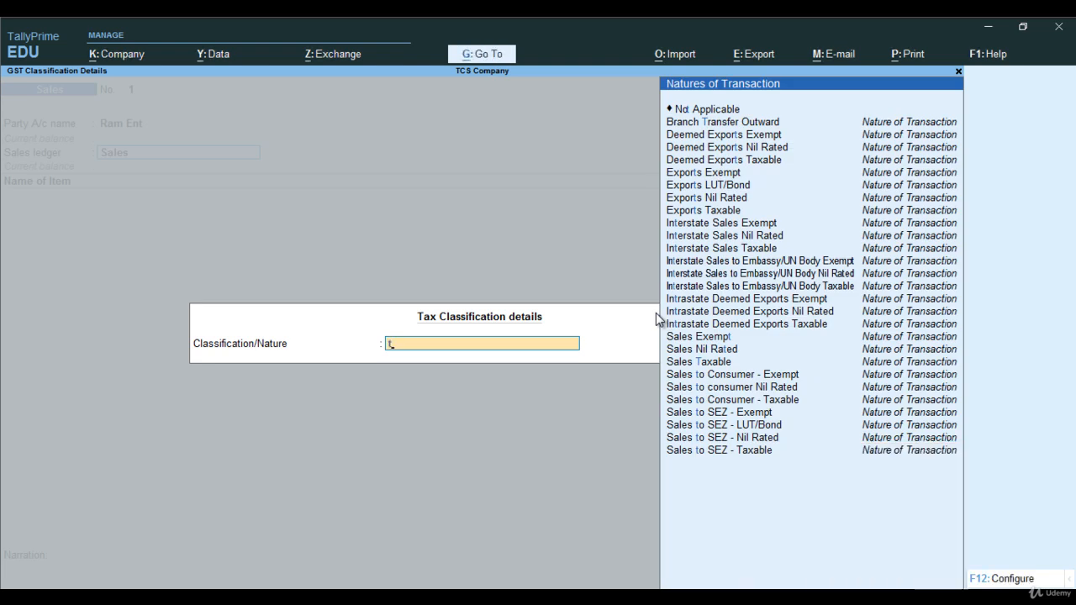
pyautogui.press('BackSpace')
pyautogui.write('sa')
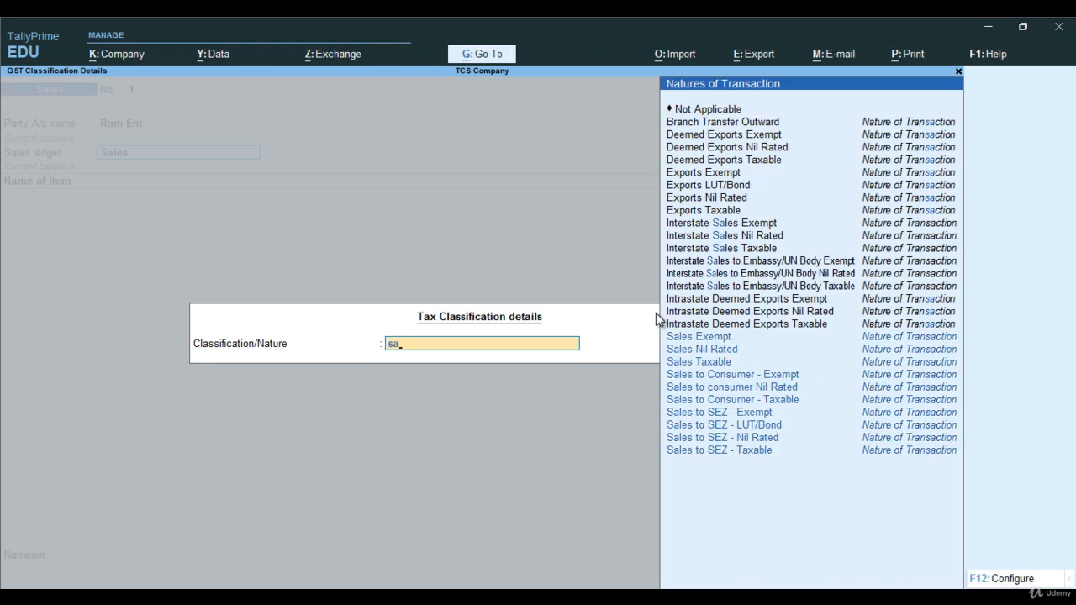
pyautogui.press('Up')
pyautogui.press('Up')
pyautogui.press('Up')
pyautogui.press('Up')
pyautogui.press('Up')
pyautogui.press('Up')
pyautogui.press('Up')
pyautogui.press('Up')
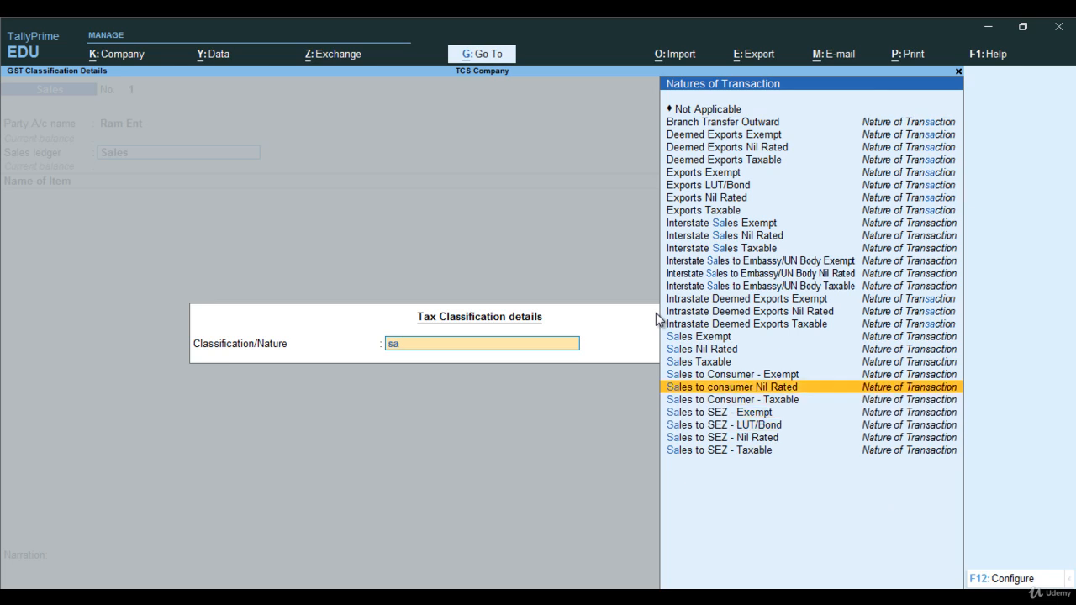
pyautogui.press('Return')
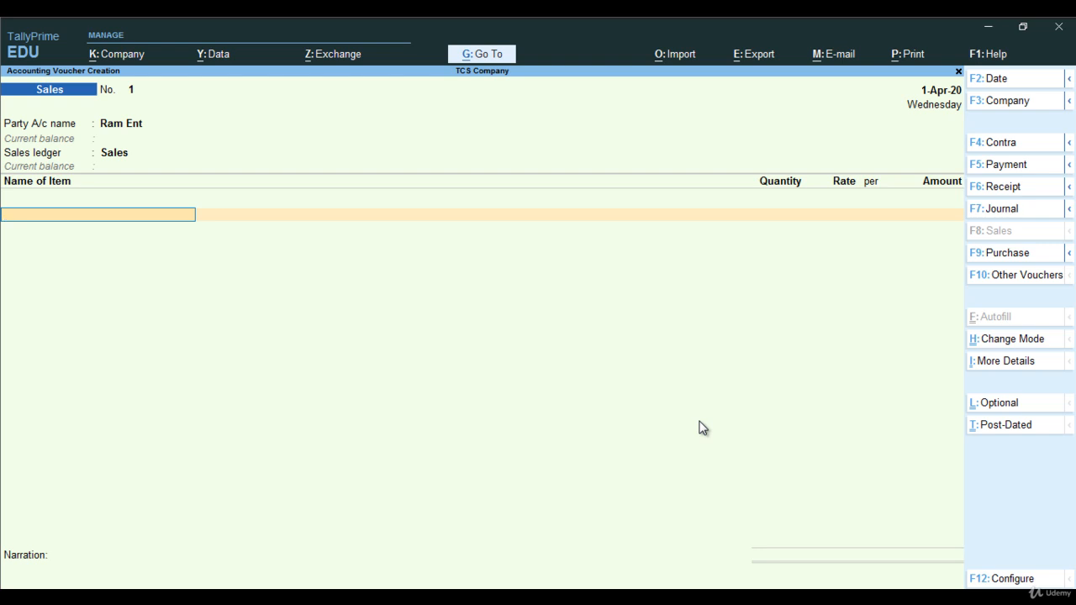
# Create a stock item named Computer under Primary from the voucher's item line, leaving its alias blank.
pyautogui.press('ctrl')
pyautogui.hotkey('alt', 'c')
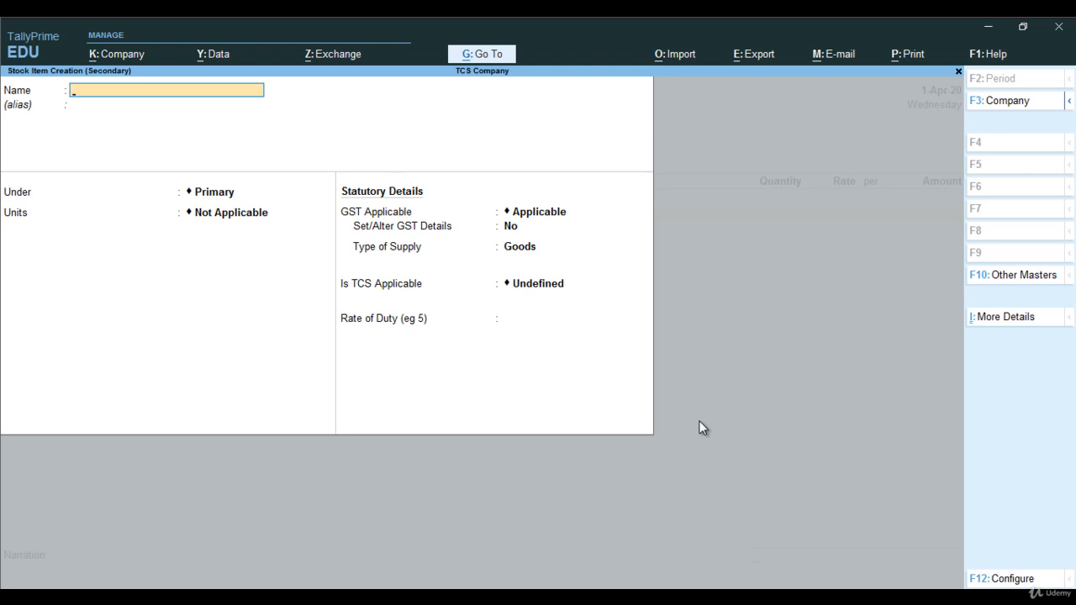
pyautogui.write('Computer')
pyautogui.press('Return')
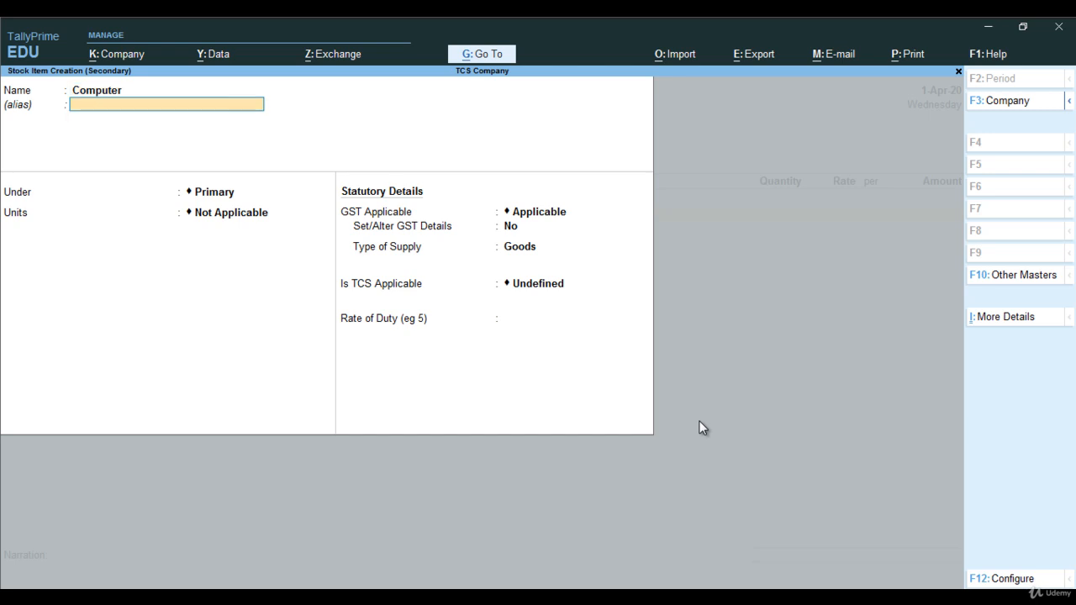
pyautogui.press('Return')
pyautogui.press('Return')
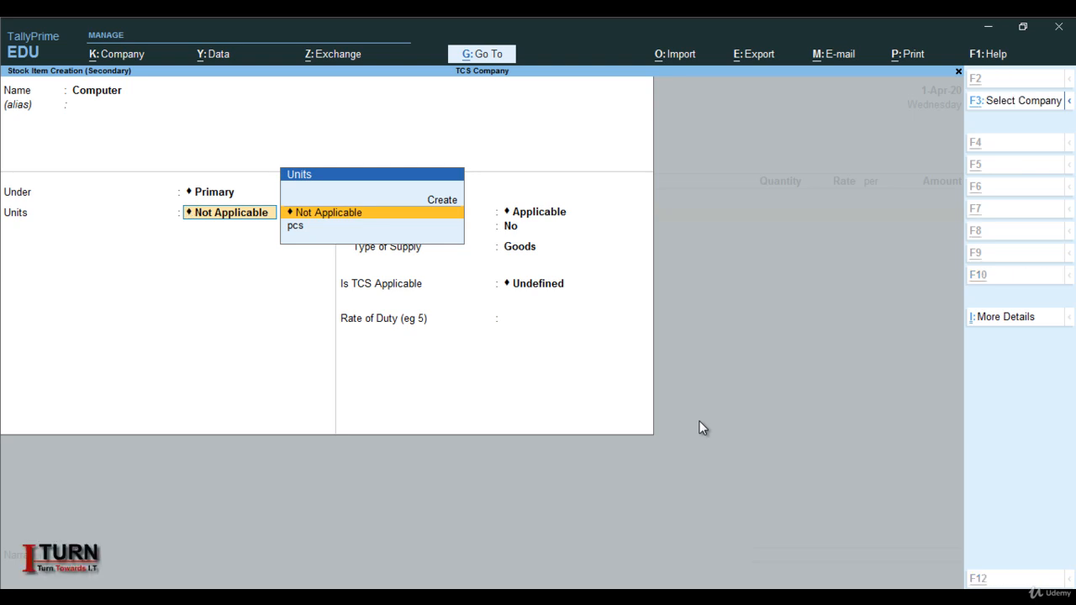
pyautogui.hotkey('alt', 'c')
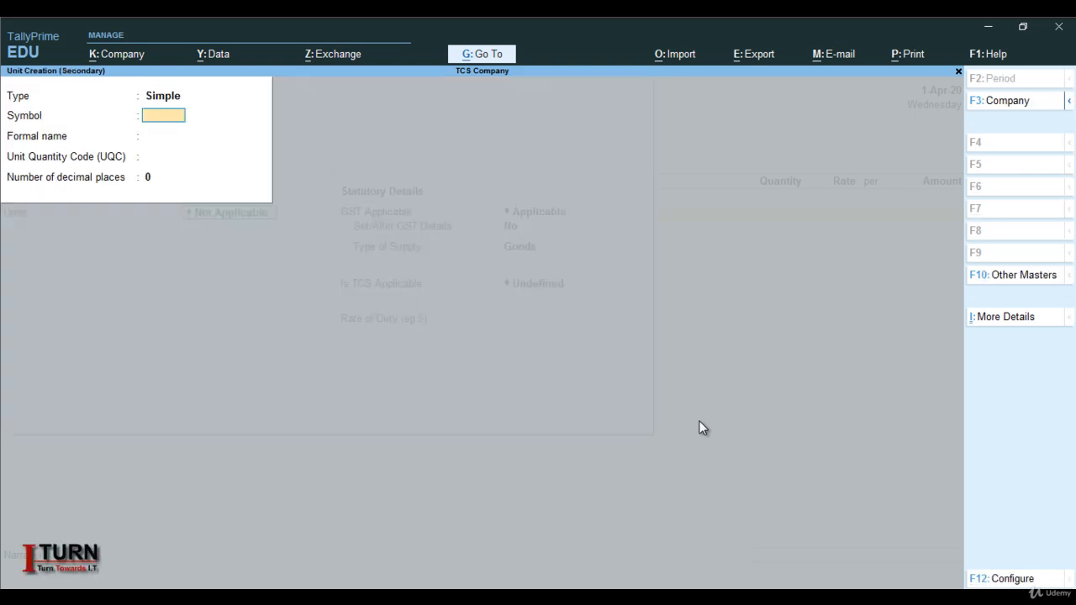
pyautogui.press('Escape')
pyautogui.press('Return')
# Set the Computer item's units to pcs, set no components (BOM), and keep GST as Applicable.
pyautogui.press('Down')
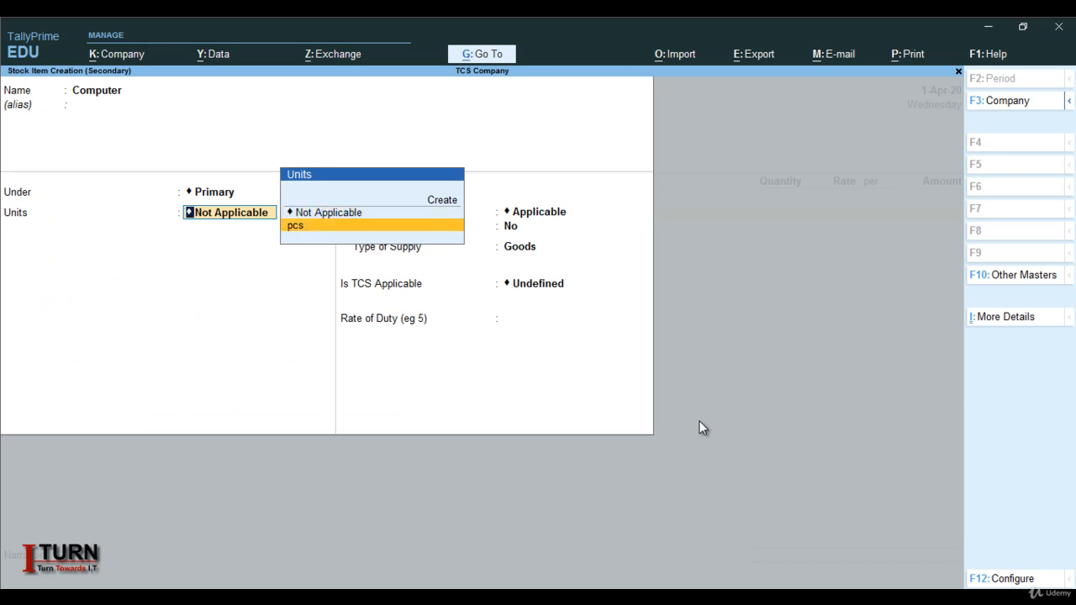
pyautogui.press('Return')
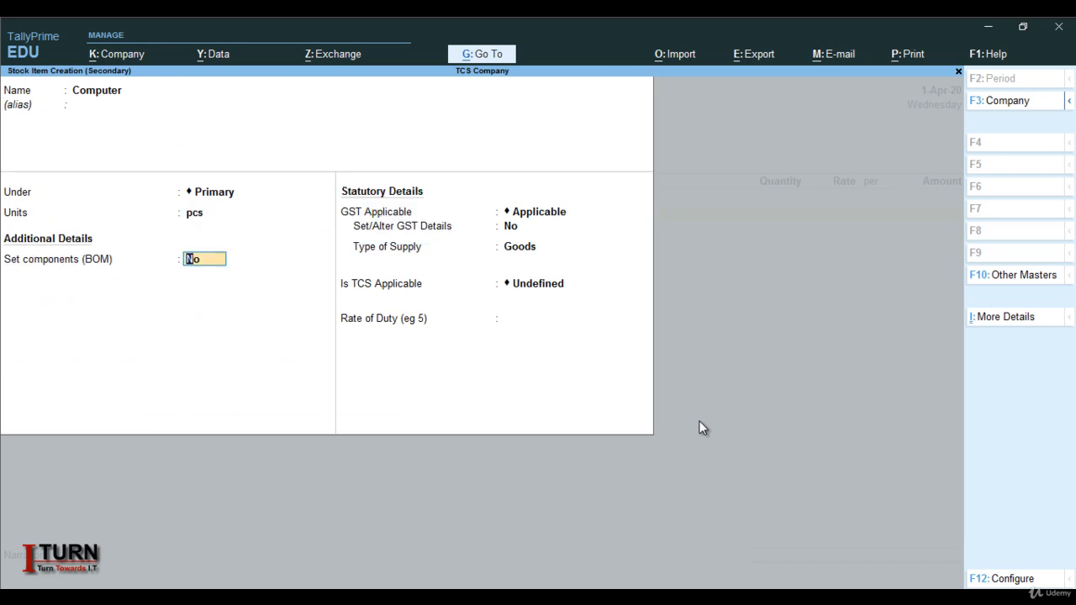
pyautogui.press('Return')
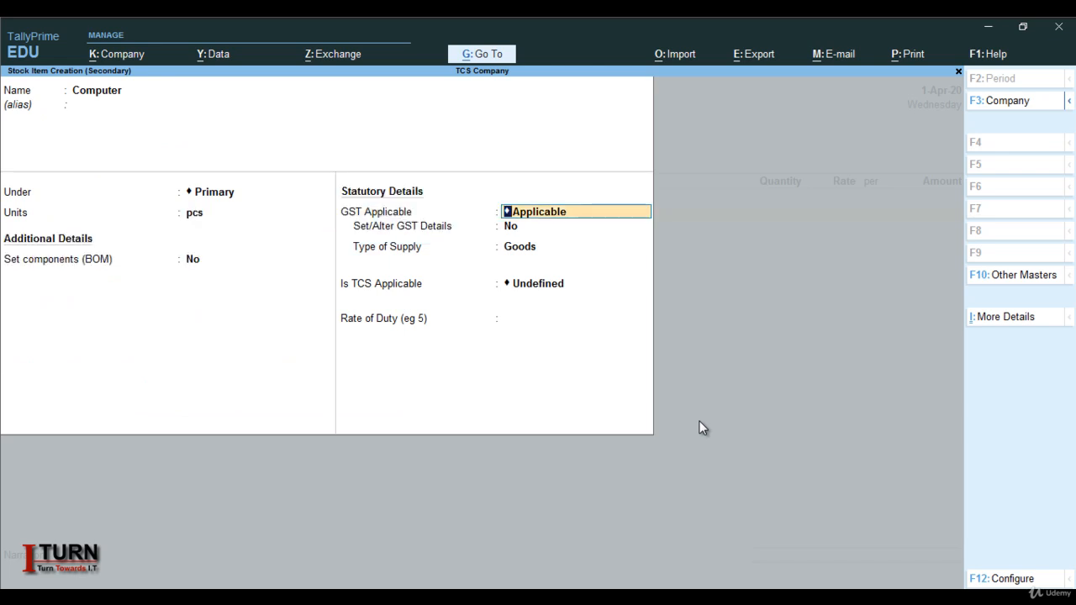
pyautogui.press('Return')
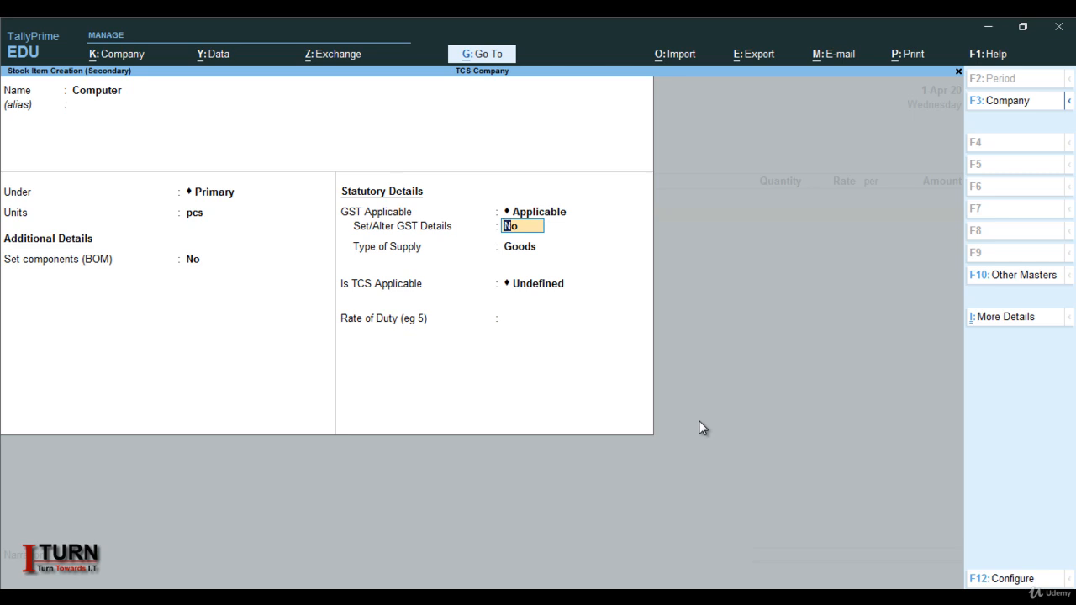
# Set the Computer item's GST details to On Value, Taxable and 18% Integrated Tax, keeping Cess at 0% and the supply type as Goods.
pyautogui.write('y')
pyautogui.press('Return')
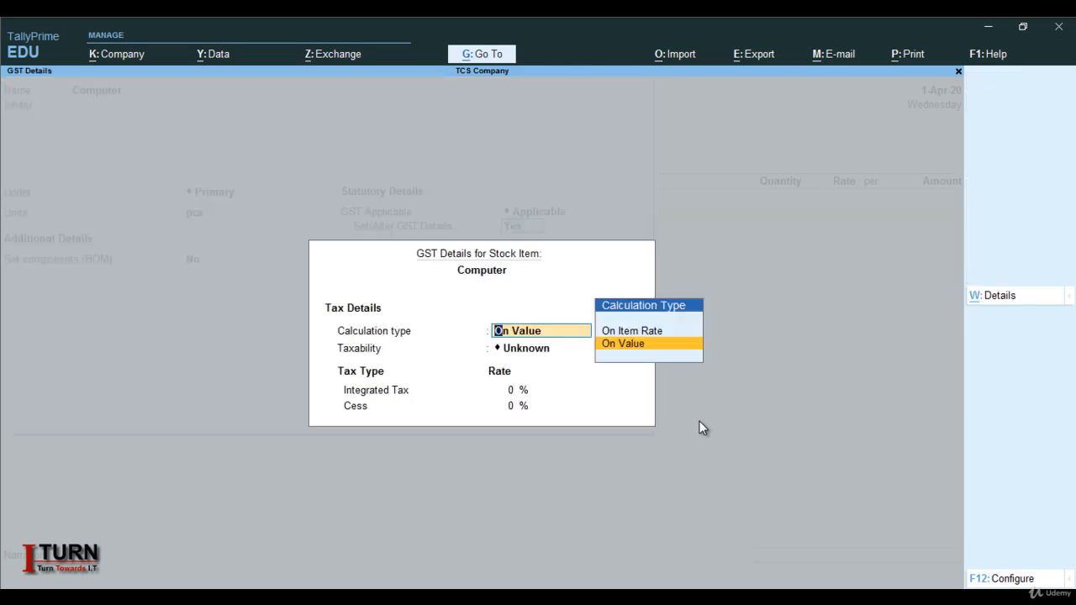
pyautogui.press('Return')
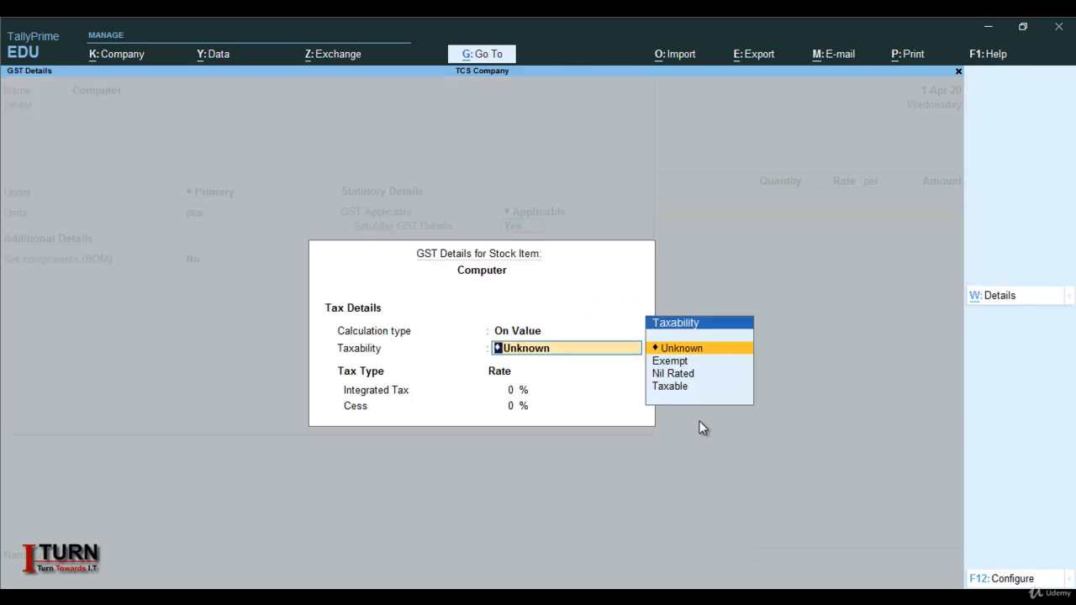
pyautogui.press('Down')
pyautogui.press('Down')
pyautogui.press('Down')
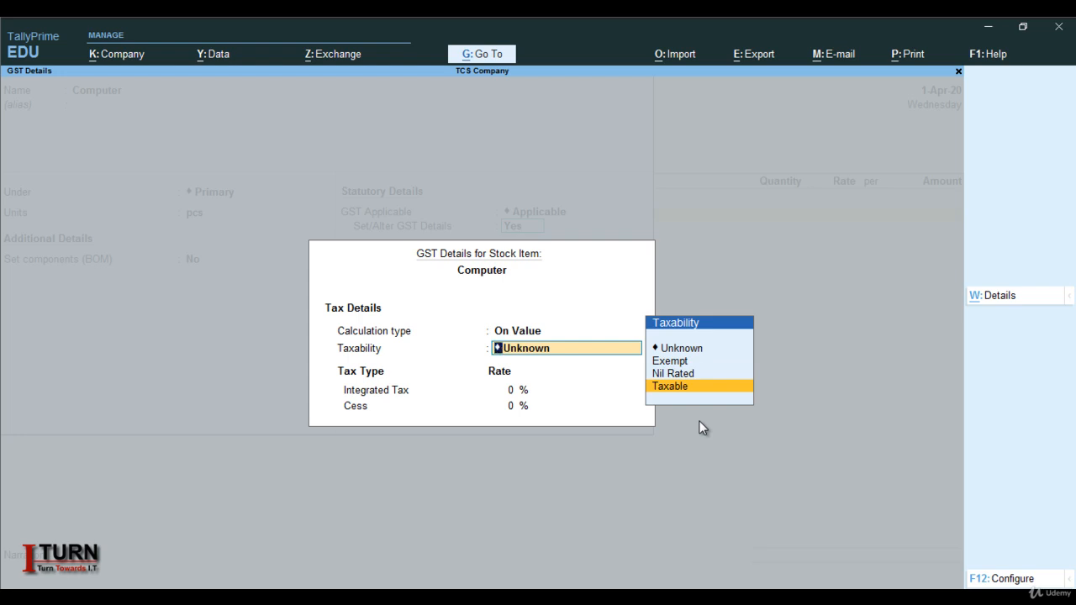
pyautogui.press('Return')
pyautogui.write('18')
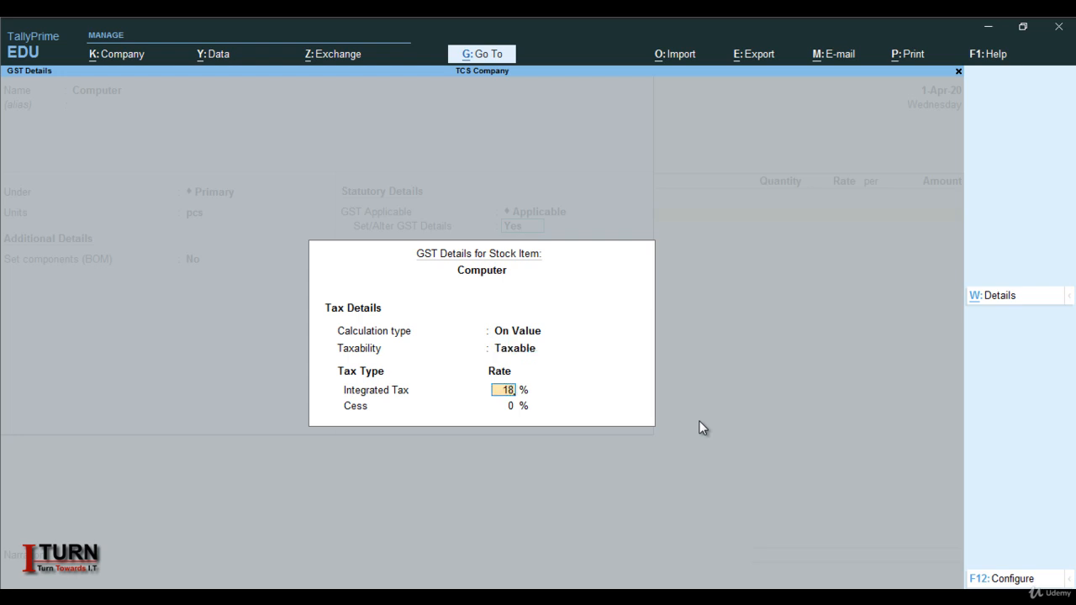
pyautogui.press('Return')
pyautogui.press('Return')
pyautogui.press('Return')
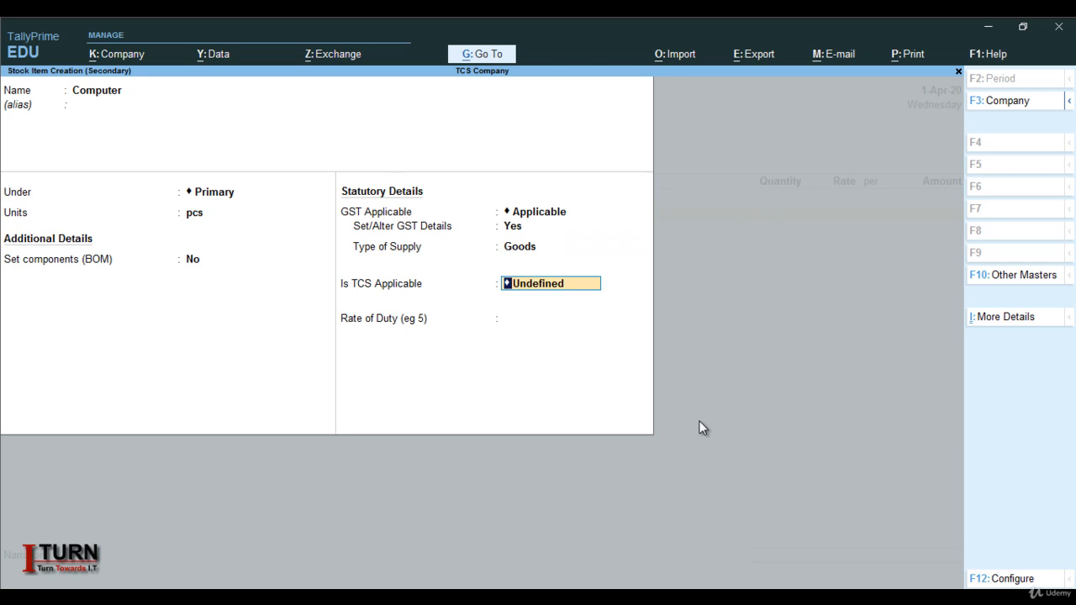
# Make TCS applicable to the Computer item with TCS on Goods as nature of goods, and save it with the rate of duty blank.
pyautogui.write('A')
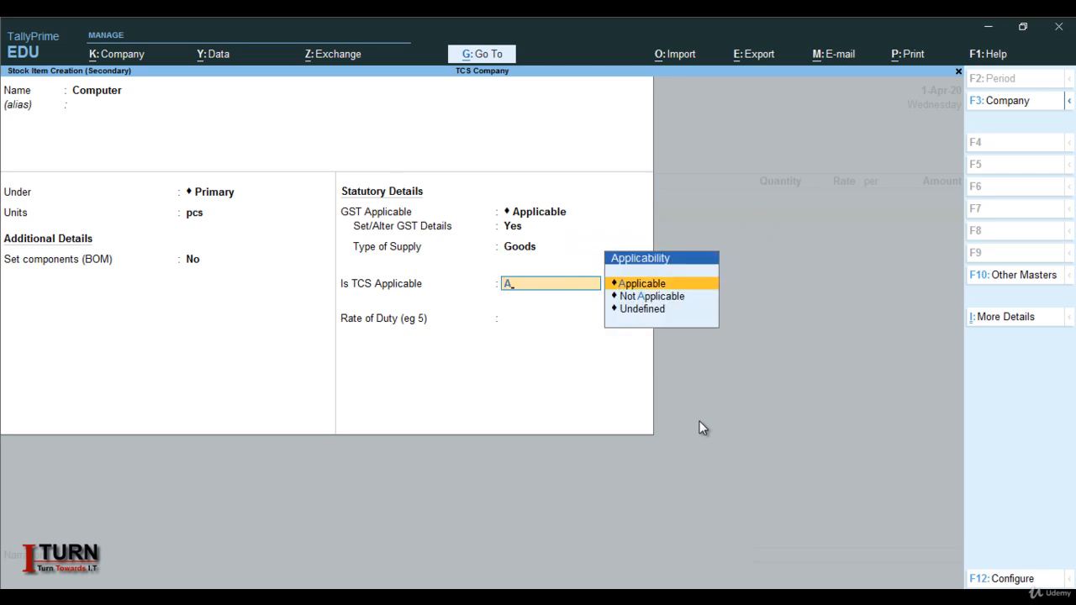
pyautogui.press('Return')
pyautogui.press('Down')
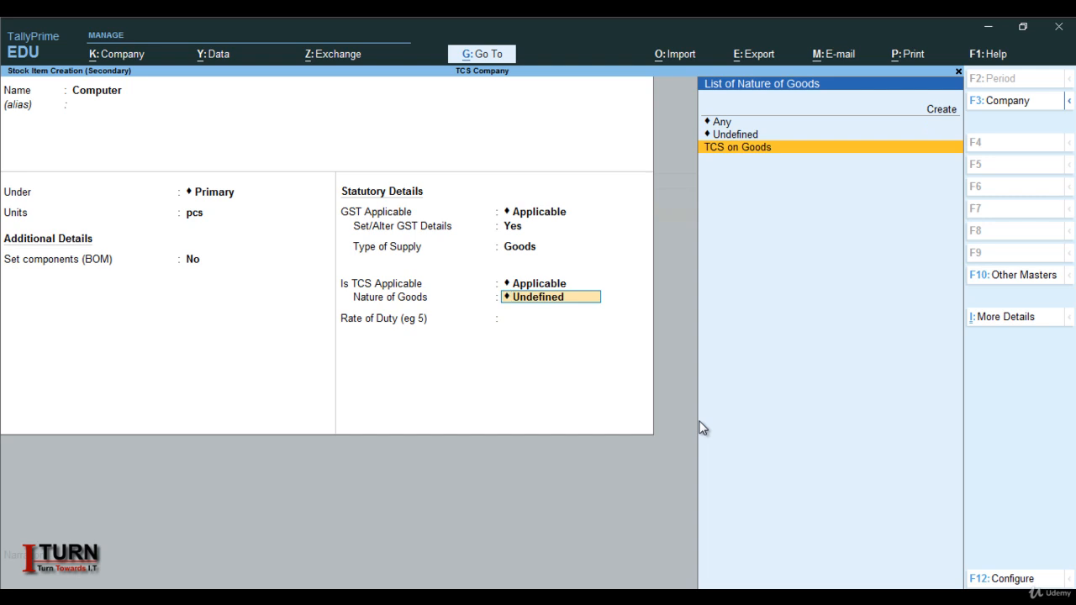
pyautogui.press('Return')
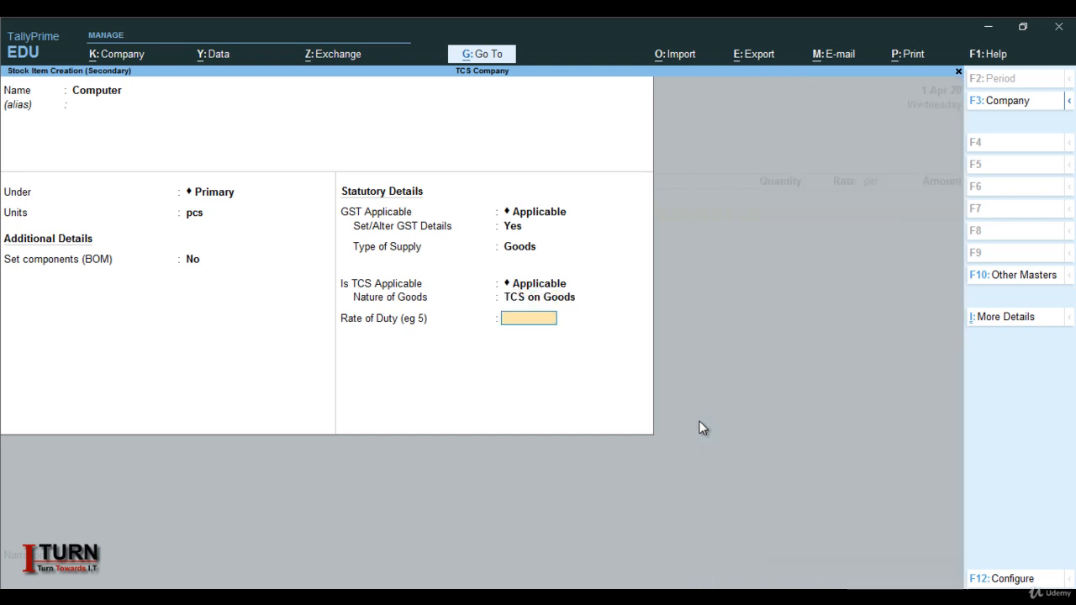
pyautogui.press('Return')
pyautogui.press('Return')
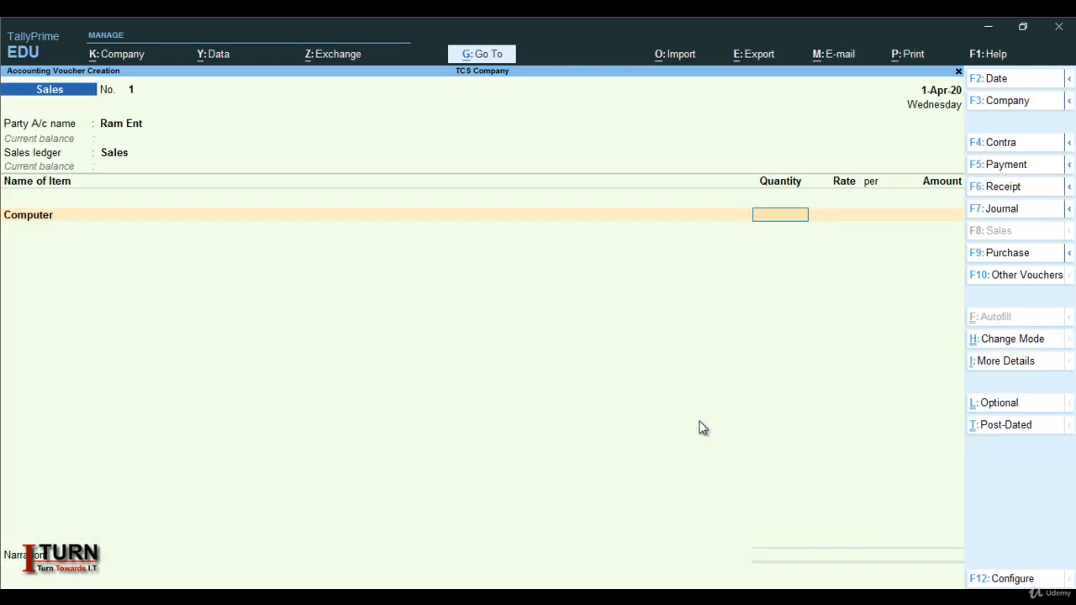
# Enter 100 pcs of Computer at a rate of 20,000 per pcs in the sales voucher and end the item list.
pyautogui.write('100')
pyautogui.press('Return')
pyautogui.press('Return')
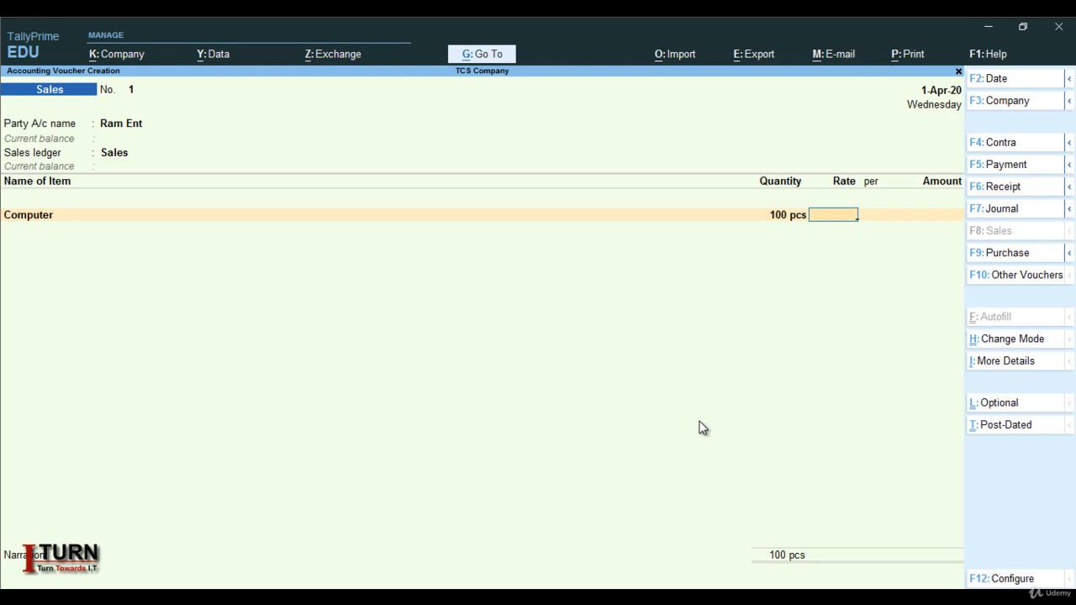
pyautogui.write('0000')
pyautogui.press('Return')
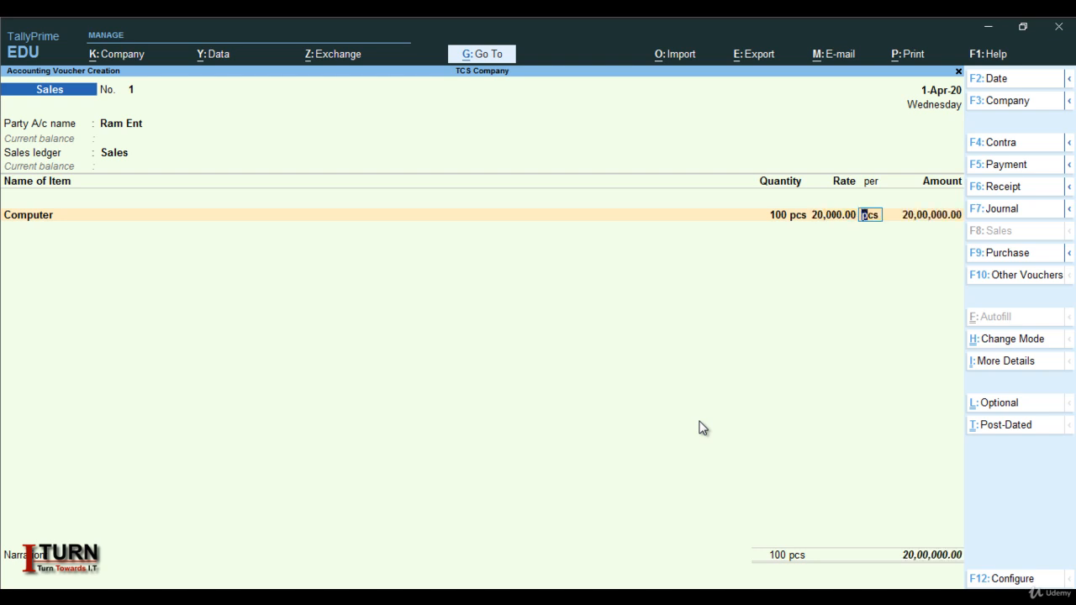
pyautogui.press('Return')
pyautogui.press('Return')
pyautogui.press('Return')
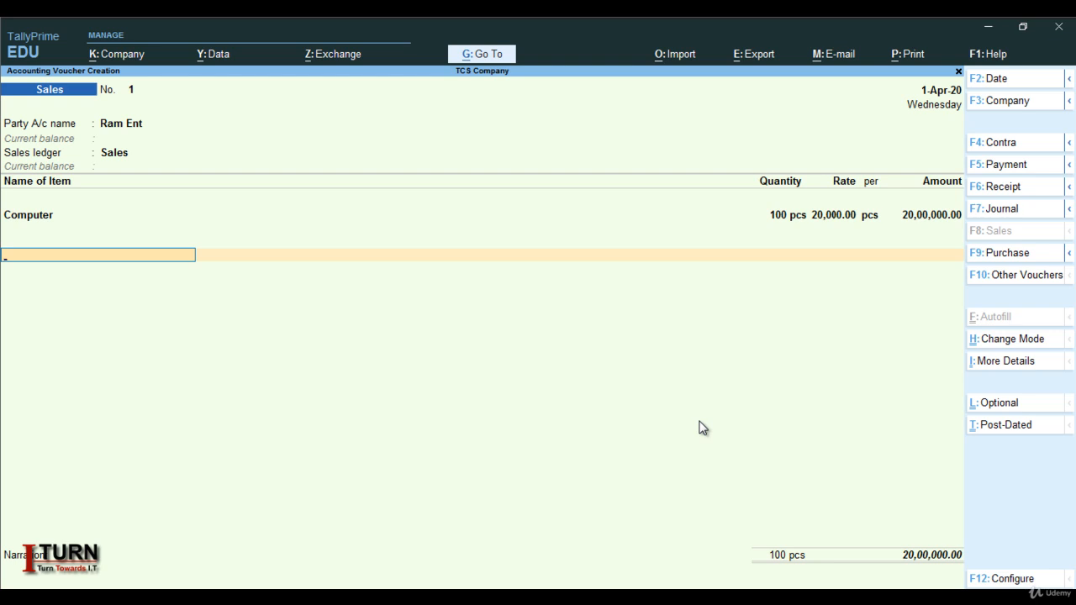
# Create a tax ledger named CGST under Duties & Taxes from the voucher, leaving its alias blank.
pyautogui.hotkey('alt', 'c')
pyautogui.press('capslock')
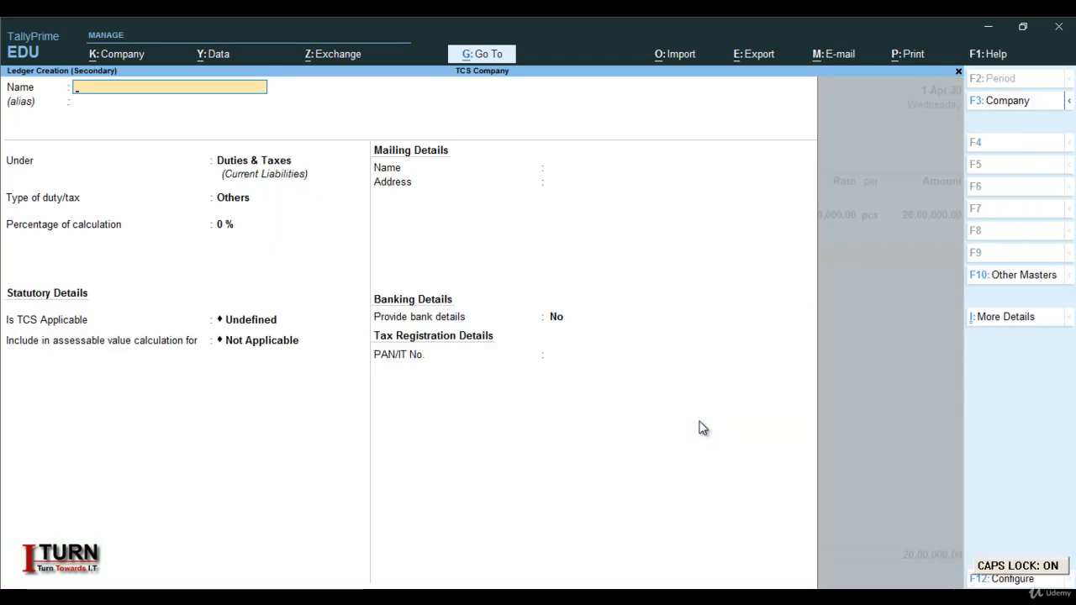
pyautogui.write('CGST')
pyautogui.press('Return')
pyautogui.press('Return')
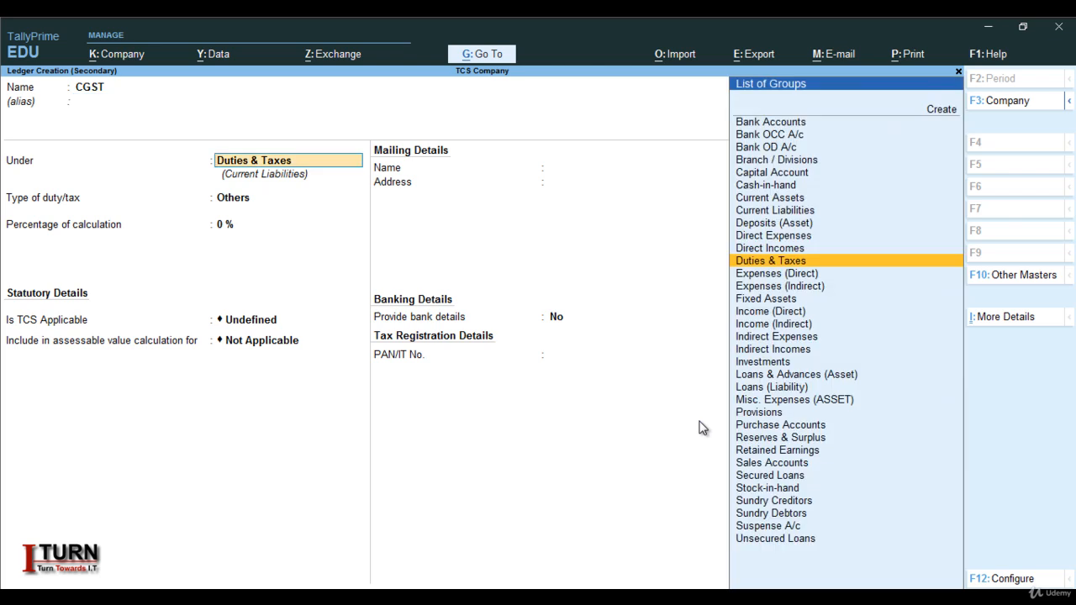
pyautogui.press('Return')
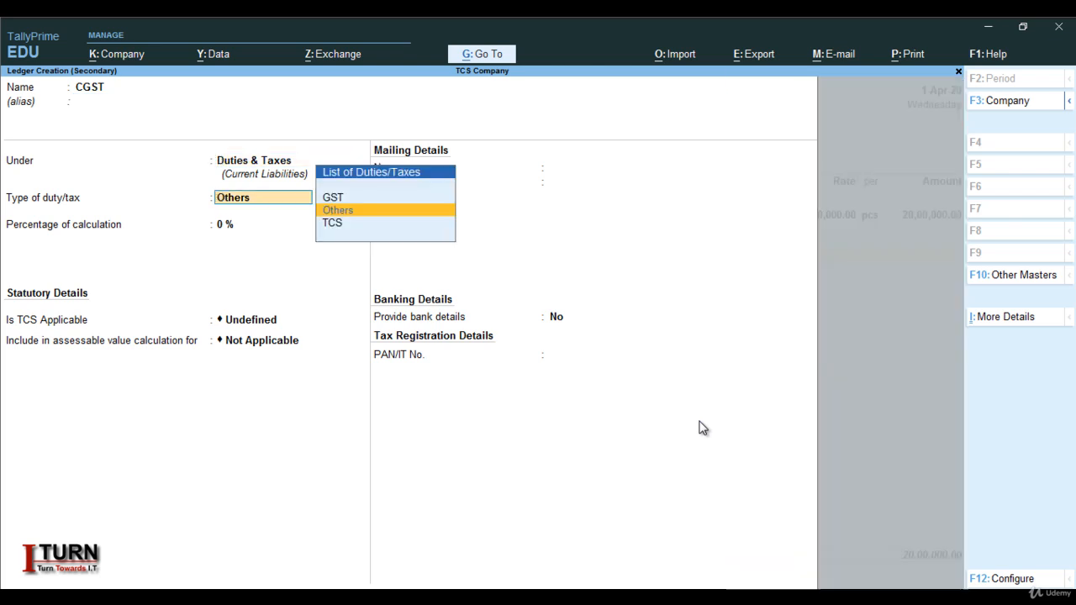
# Set the CGST ledger's duty type to GST with Central Tax, keeping the percentage at 0% and rounding as Not Applicable.
pyautogui.press('Up')
pyautogui.press('Return')
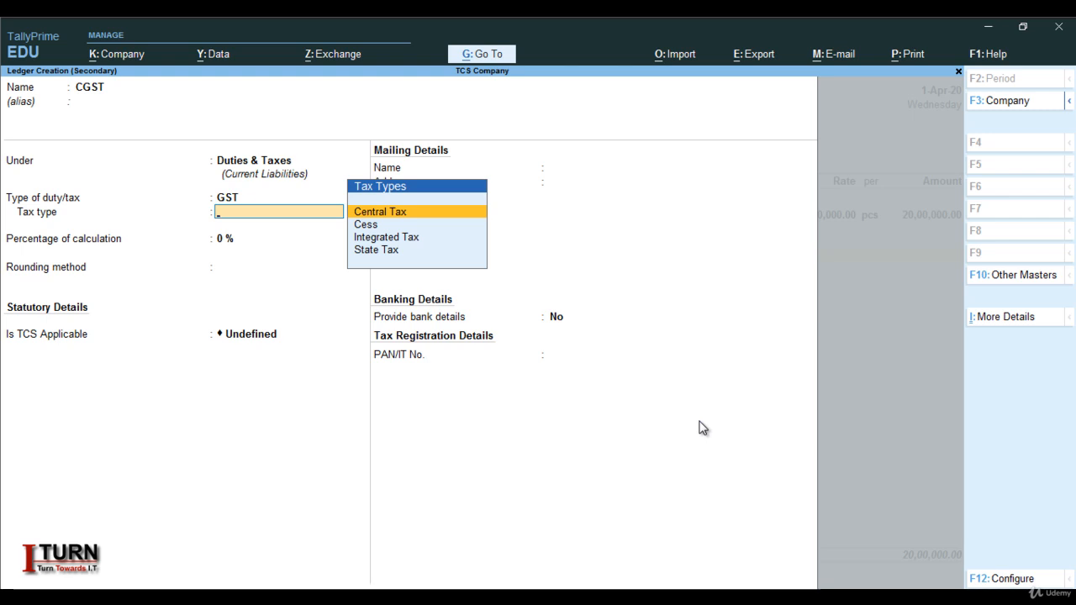
pyautogui.press('Return')
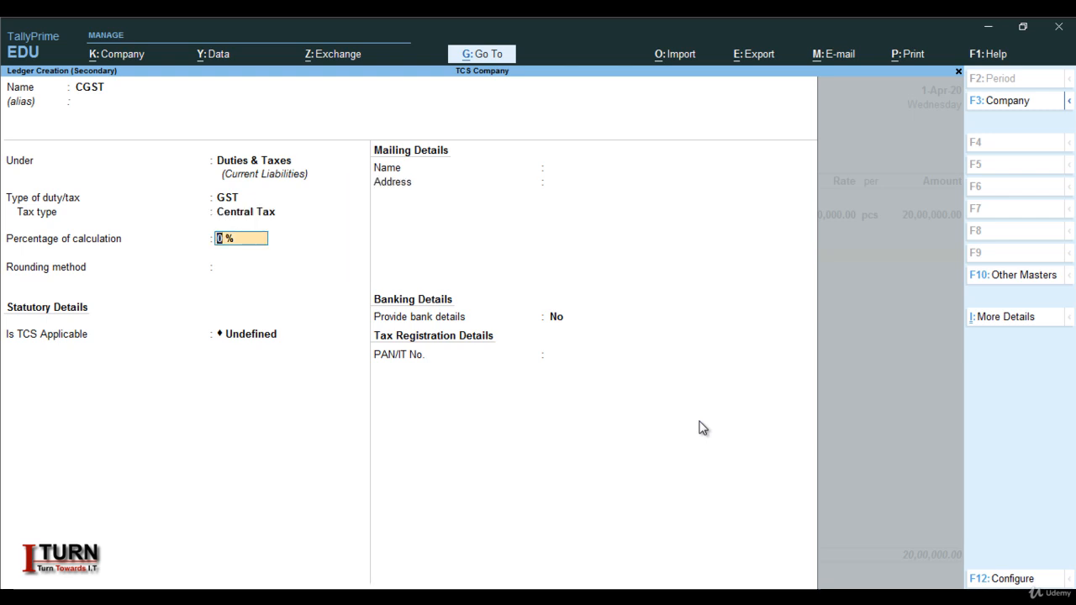
pyautogui.press('Return')
pyautogui.press('Return')
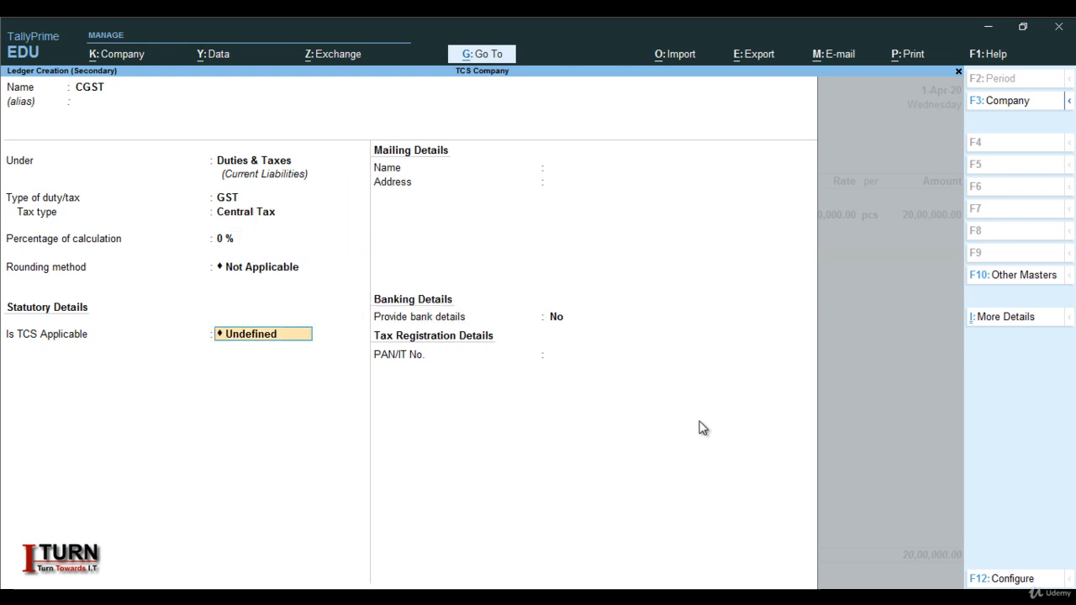
# Make TCS applicable to the CGST ledger with TCS on Goods, save it and accept its voucher line without a description.
pyautogui.write('A')
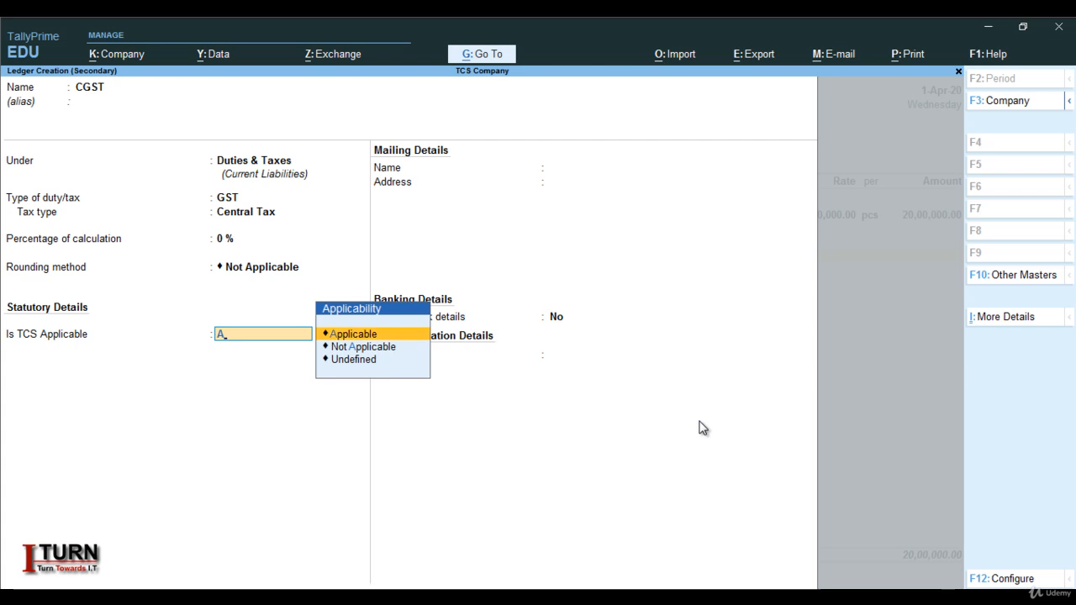
pyautogui.press('Return')
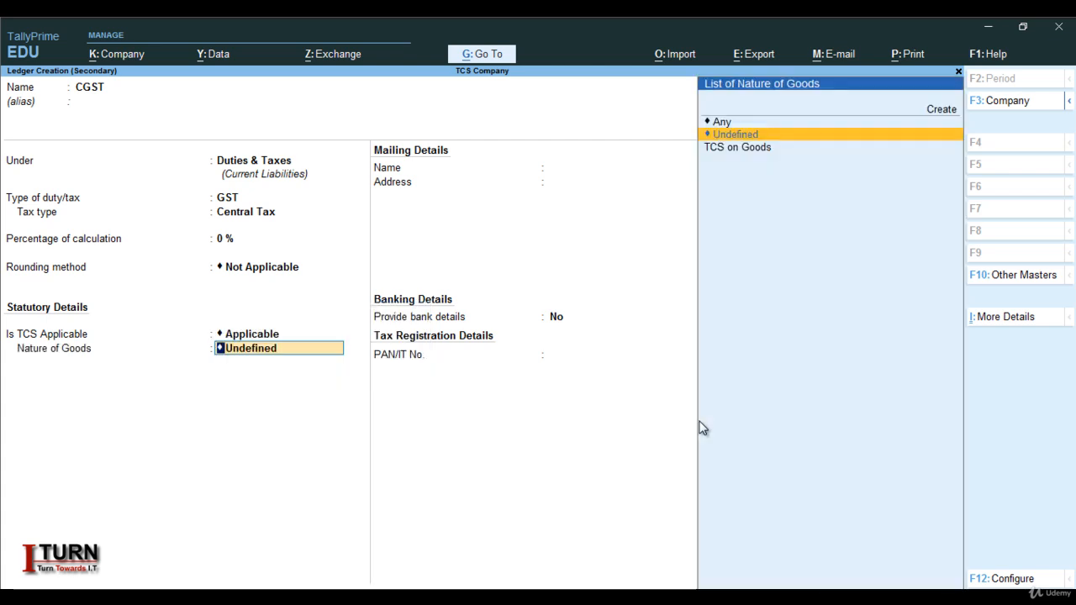
pyautogui.press('Down')
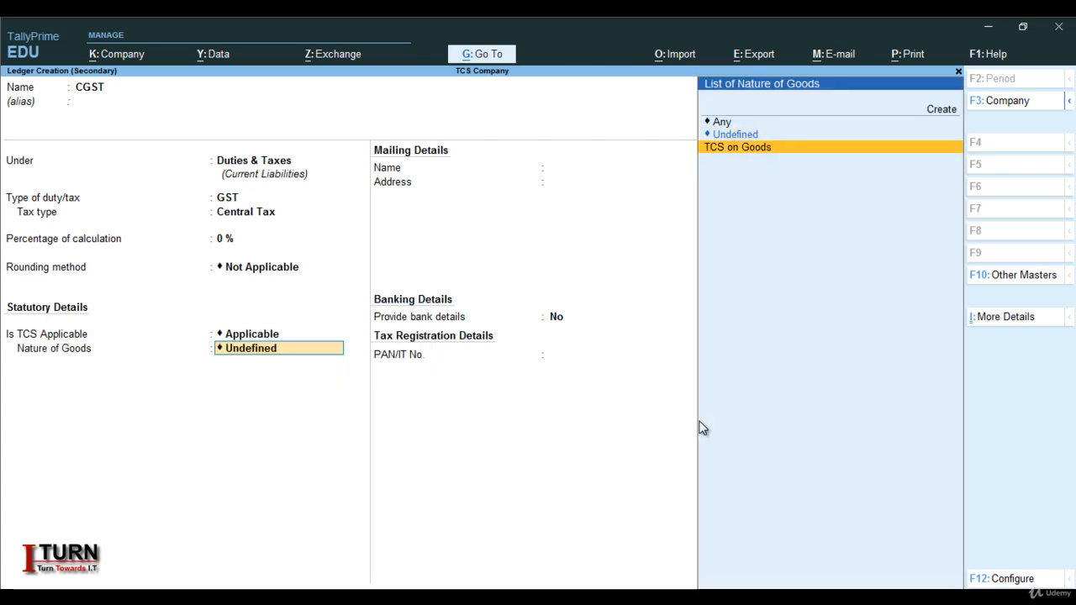
pyautogui.press('Return')
pyautogui.press('Return')
pyautogui.press('Return')
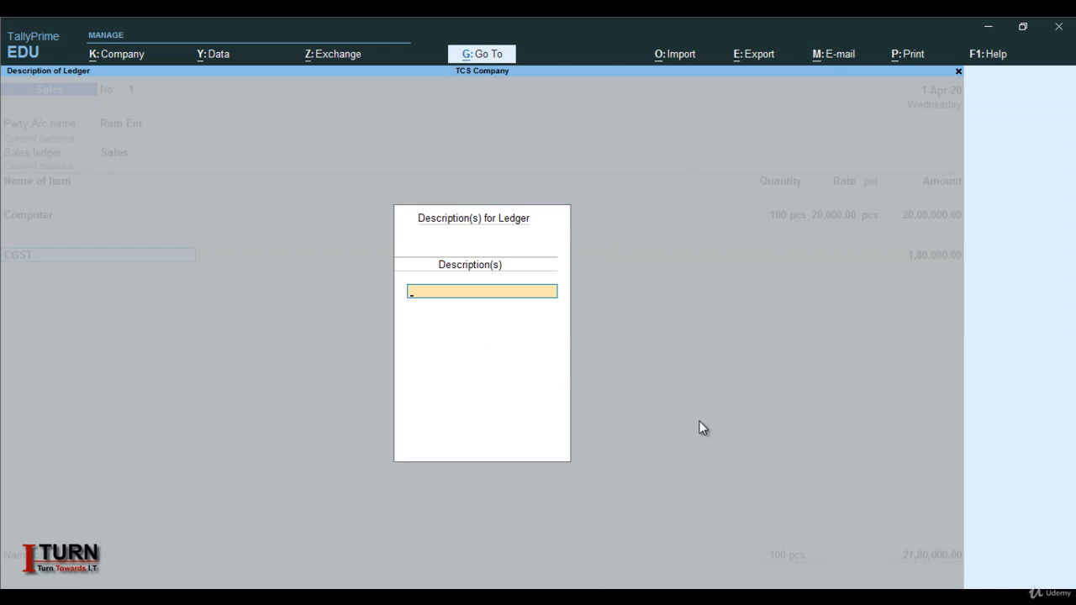
pyautogui.press('Return')
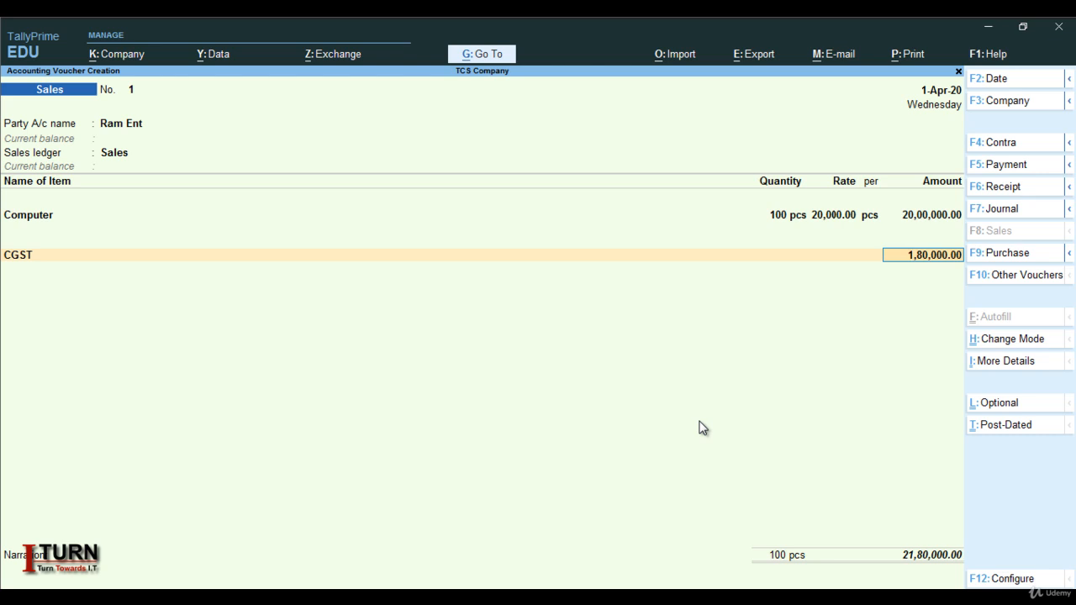
pyautogui.press('Return')
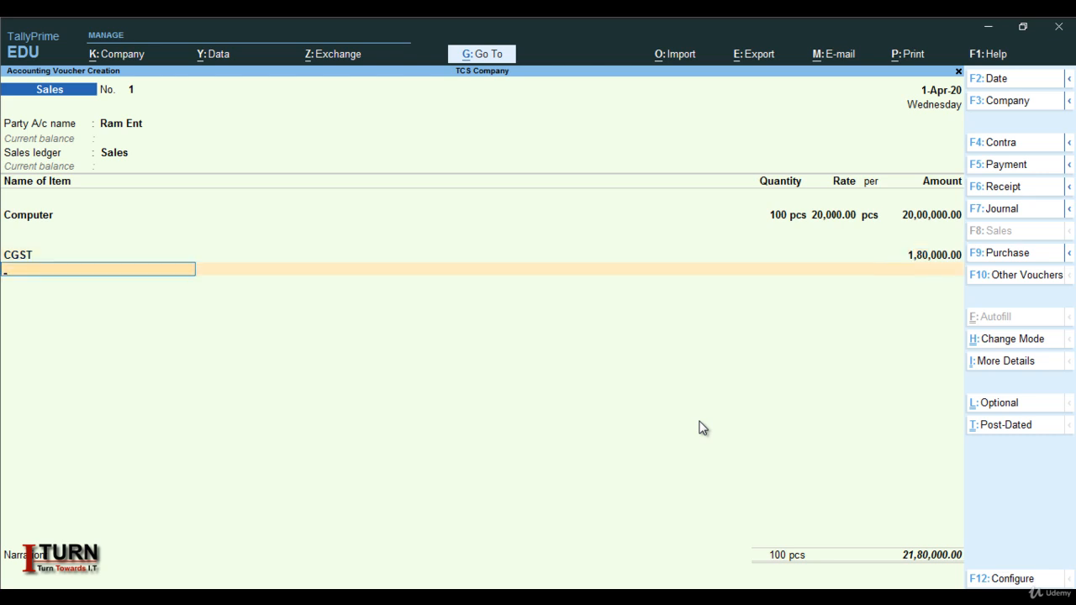
# Create a second tax ledger named SGST under Duties & Taxes from the voucher, leaving its alias blank.
pyautogui.hotkey('alt', 'c')
pyautogui.write('SG')
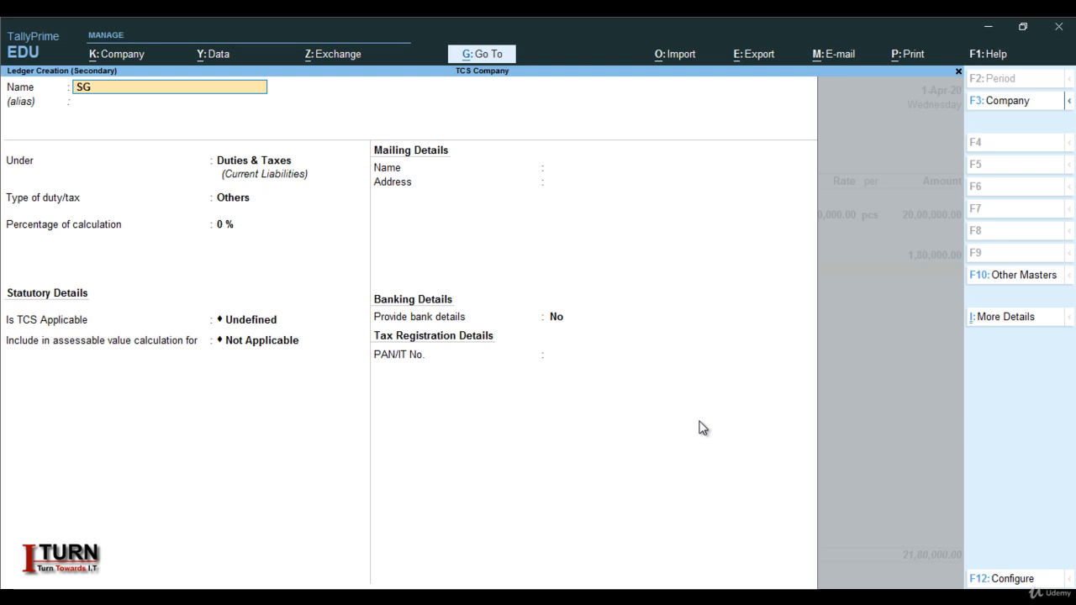
pyautogui.write('ST')
pyautogui.press('Return')
pyautogui.press('Return')
pyautogui.press('Return')
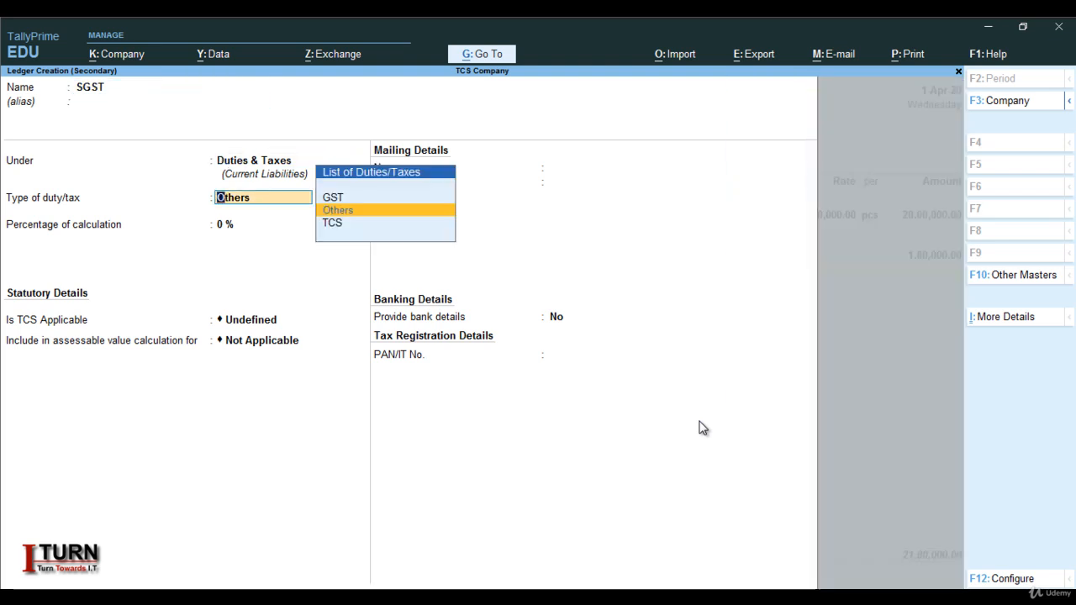
# Set the SGST ledger's duty type to GST with State Tax, keeping the percentage at 0% and rounding as Not Applicable.
pyautogui.press('Up')
pyautogui.press('Return')
pyautogui.press('Down')
pyautogui.press('Down')
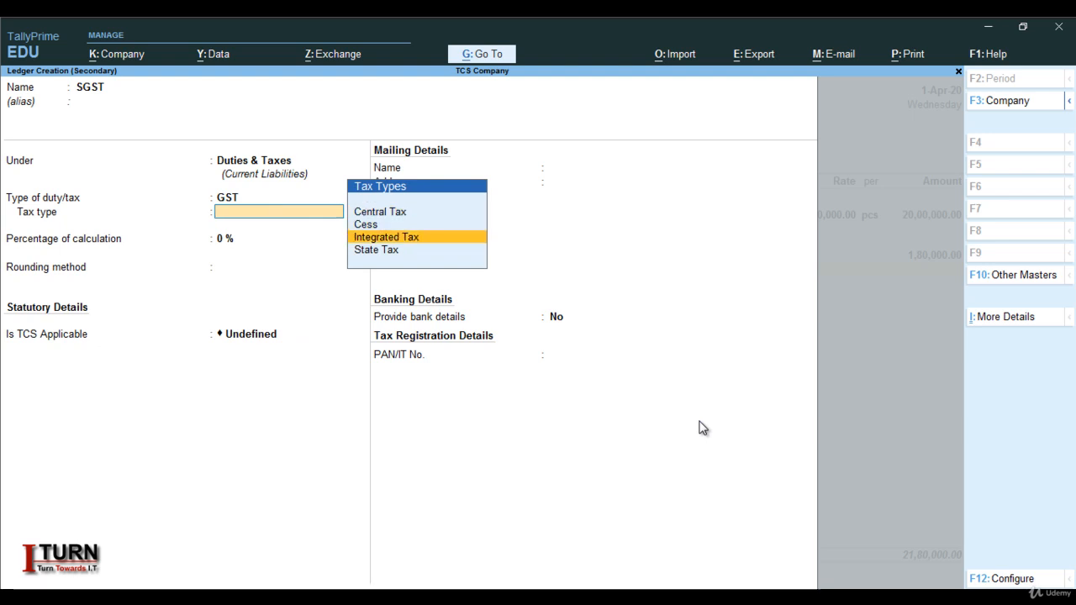
pyautogui.press('Down')
pyautogui.press('Return')
pyautogui.press('Return')
pyautogui.press('Return')
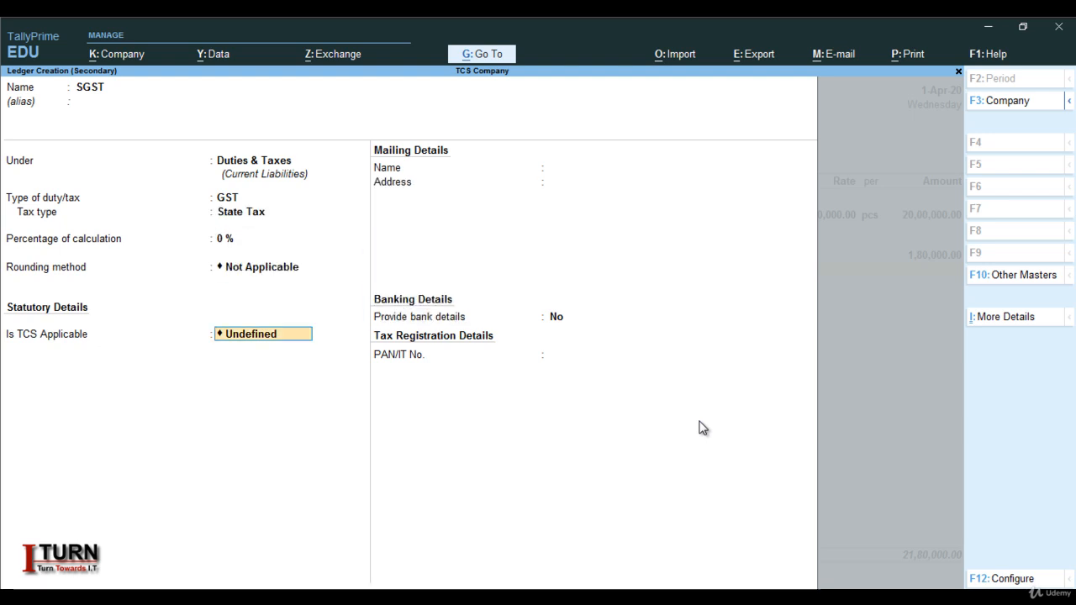
# Make TCS applicable to the SGST ledger with TCS on Goods, save it and accept its voucher line without a description.
pyautogui.write('A')
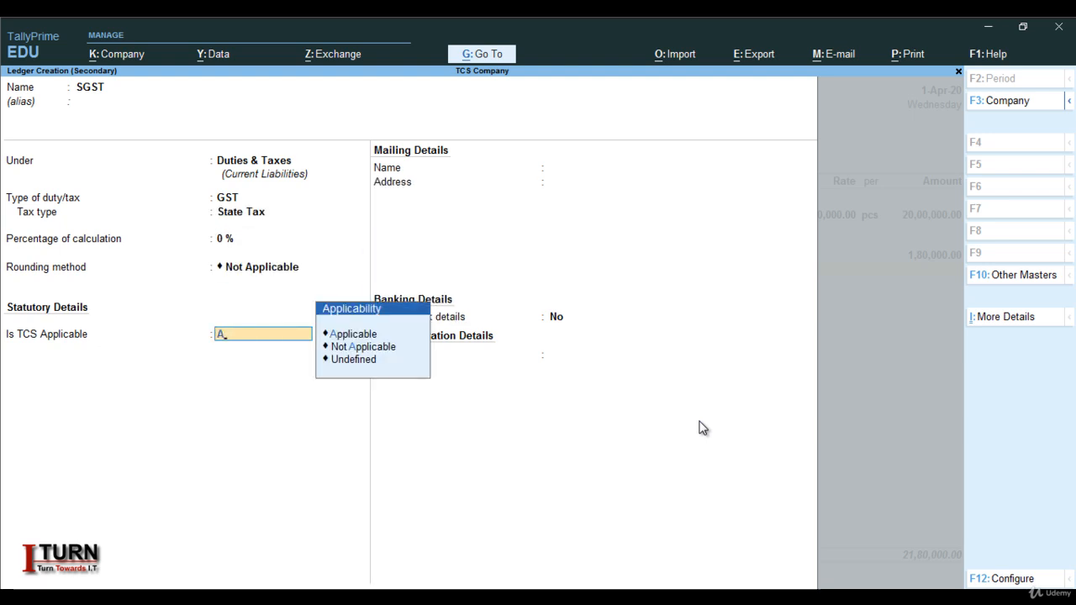
pyautogui.press('Return')
pyautogui.press('Down')
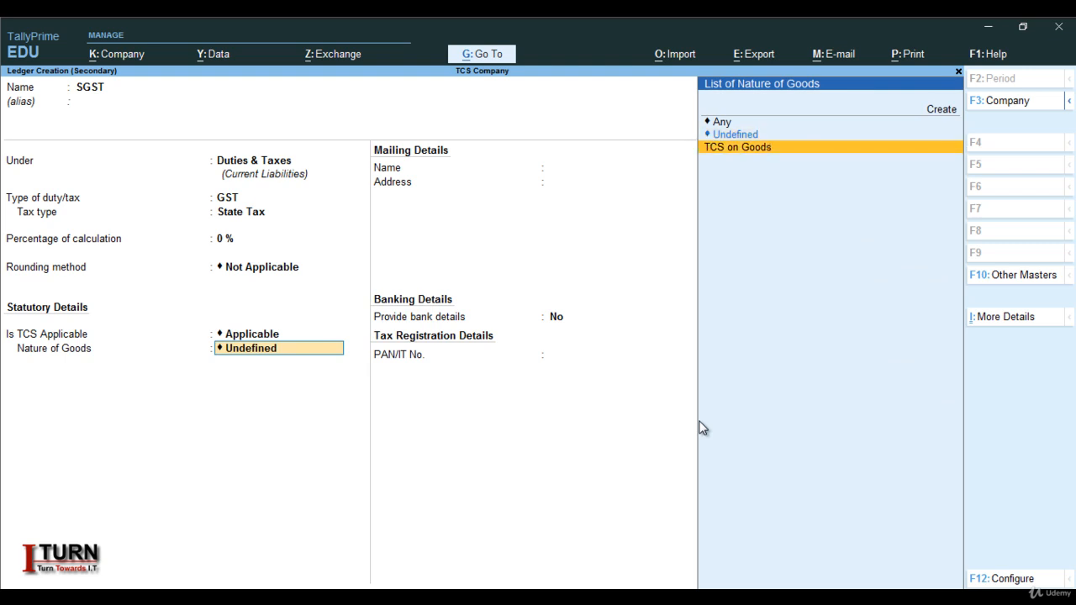
pyautogui.press('Return')
pyautogui.press('Return')
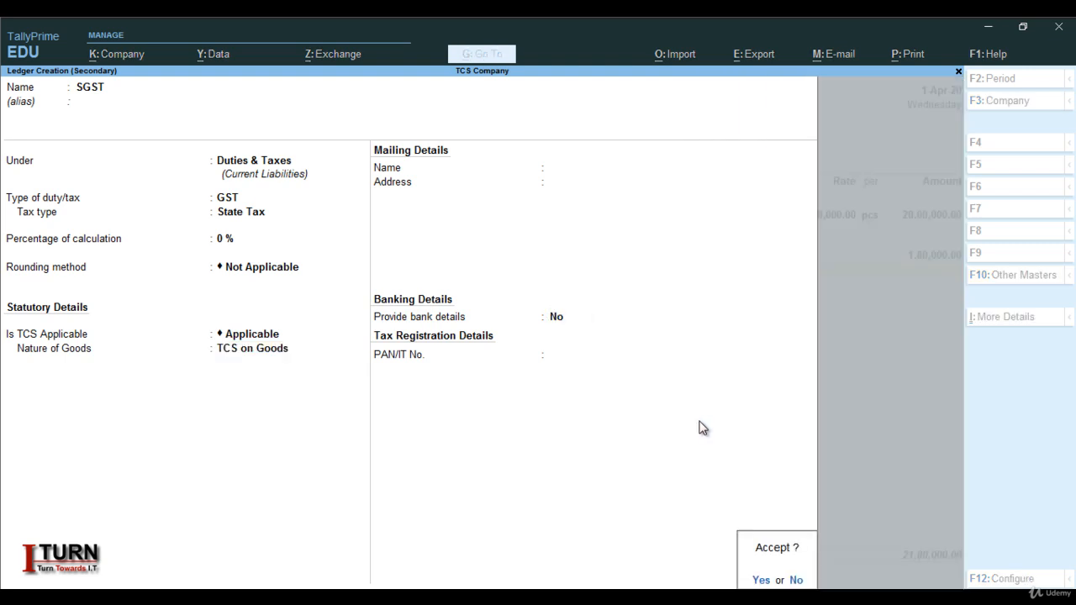
pyautogui.press('Return')
pyautogui.press('Return')
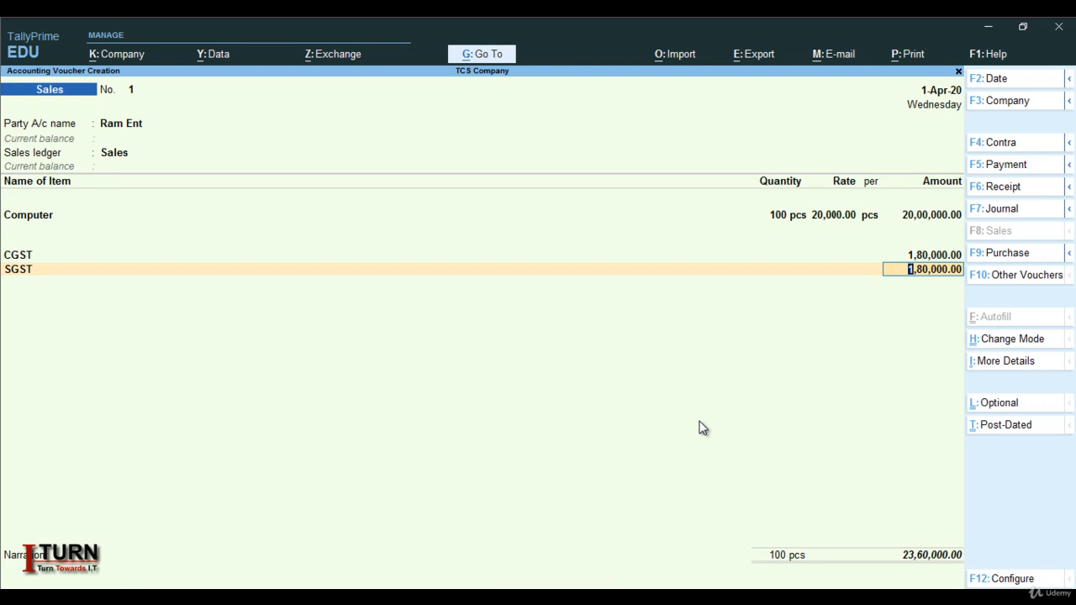
pyautogui.press('Return')
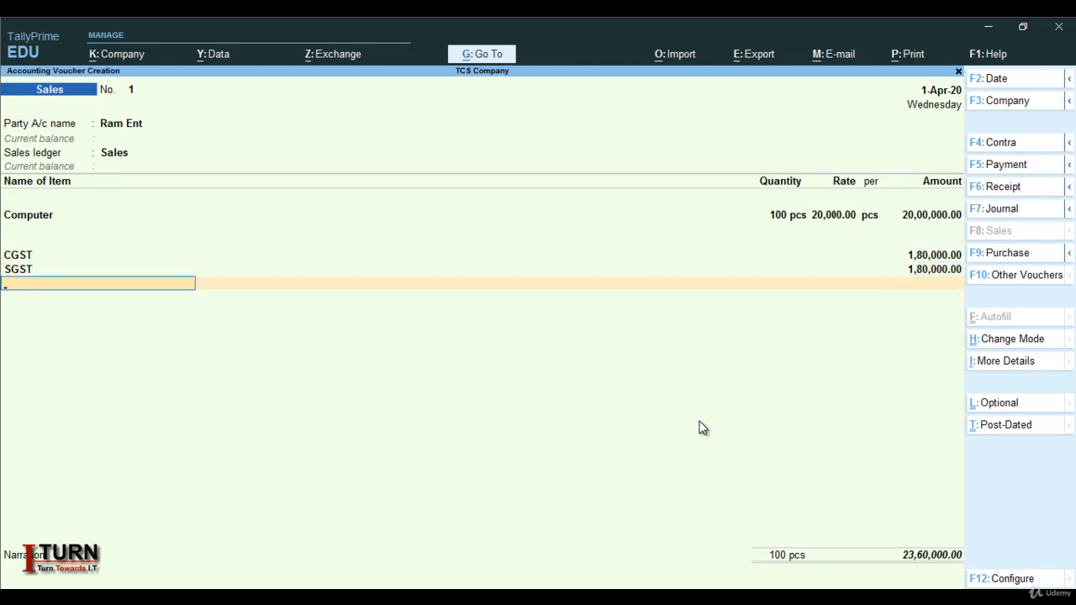
# Create a ledger named TCS on Goods under Duties & Taxes from the sales voucher, leaving its alias blank.
pyautogui.hotkey('alt', 'c')
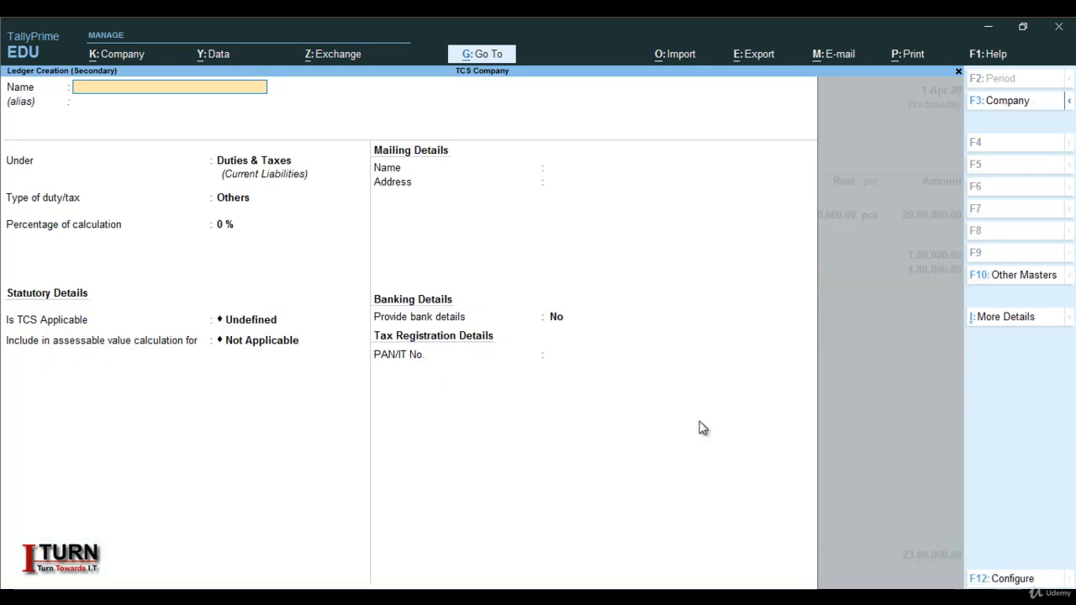
pyautogui.write('TCS')
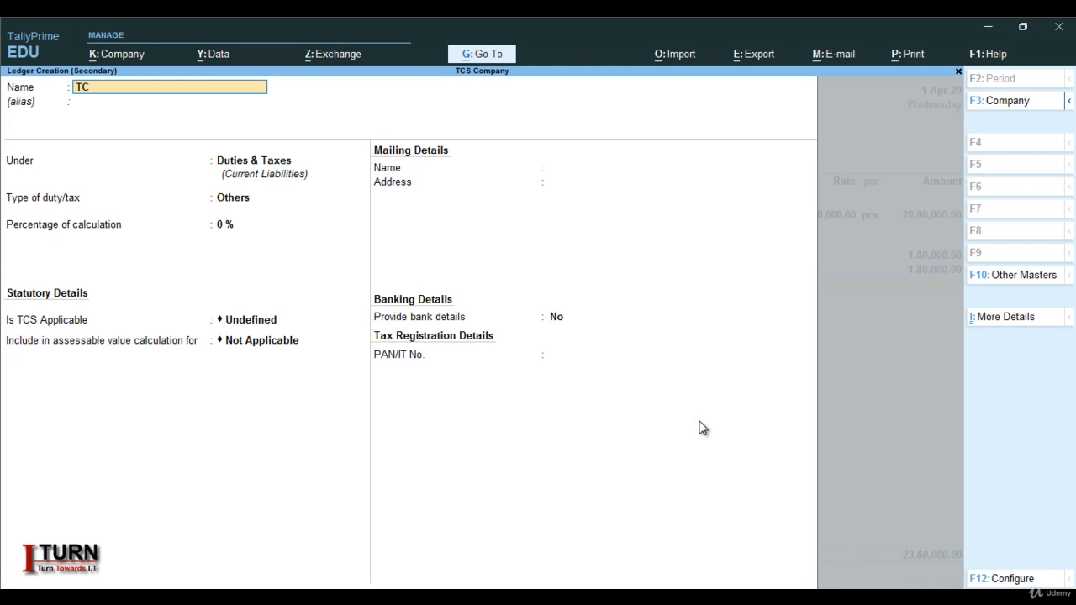
pyautogui.press('capslock')
pyautogui.write('on Goods')
pyautogui.press('Return')
pyautogui.press('Return')
pyautogui.press('Return')
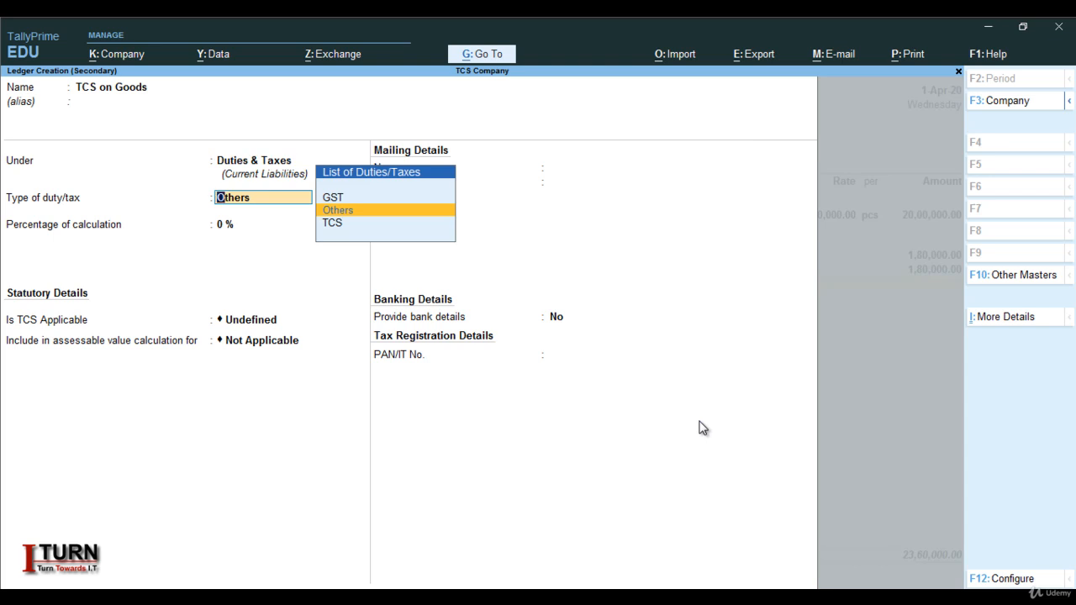
# Set the TCS on Goods ledger's duty type to TCS with TCS on Goods as its nature of goods, and save it.
pyautogui.press('Down')
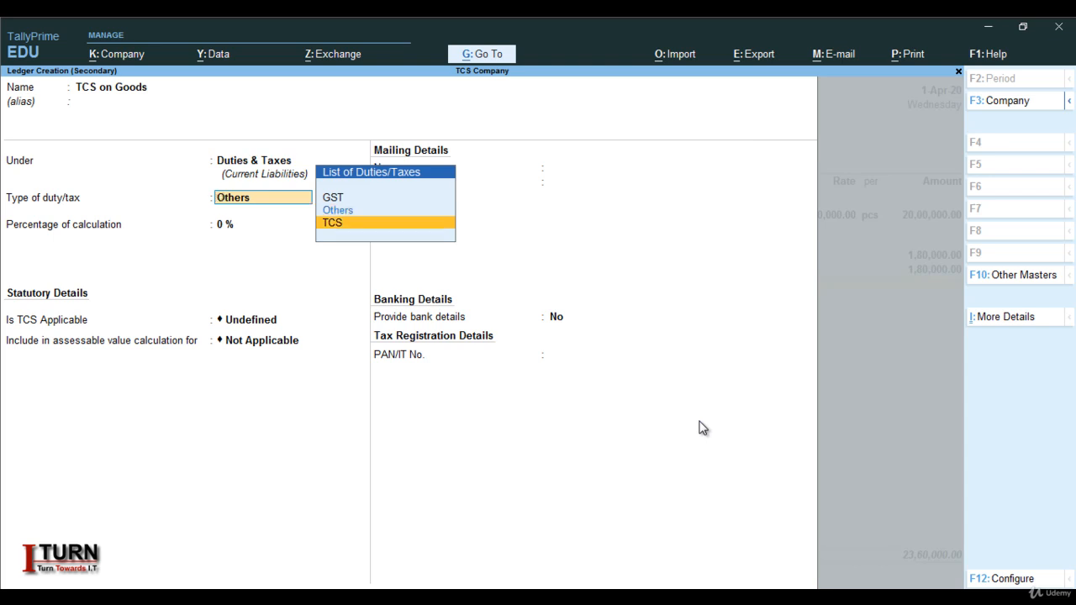
pyautogui.press('Return')
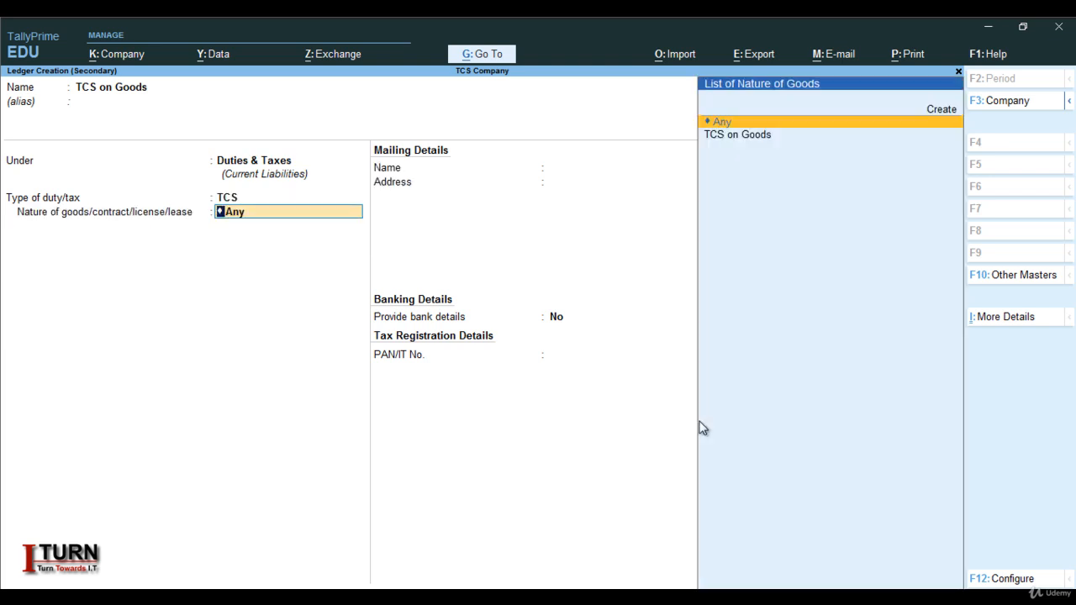
pyautogui.press('Down')
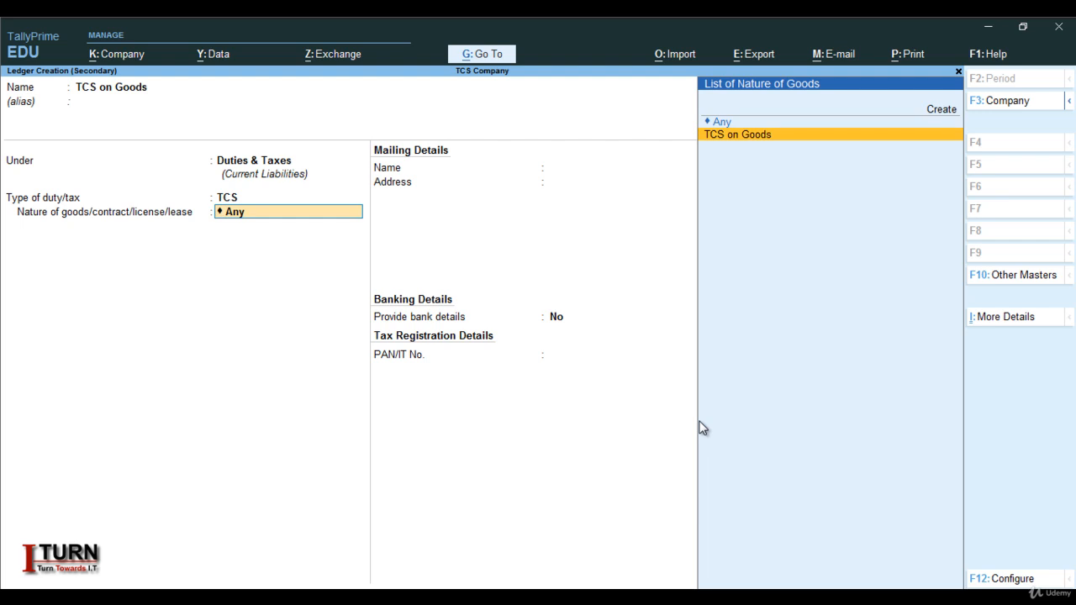
pyautogui.press('Return')
pyautogui.press('Return')
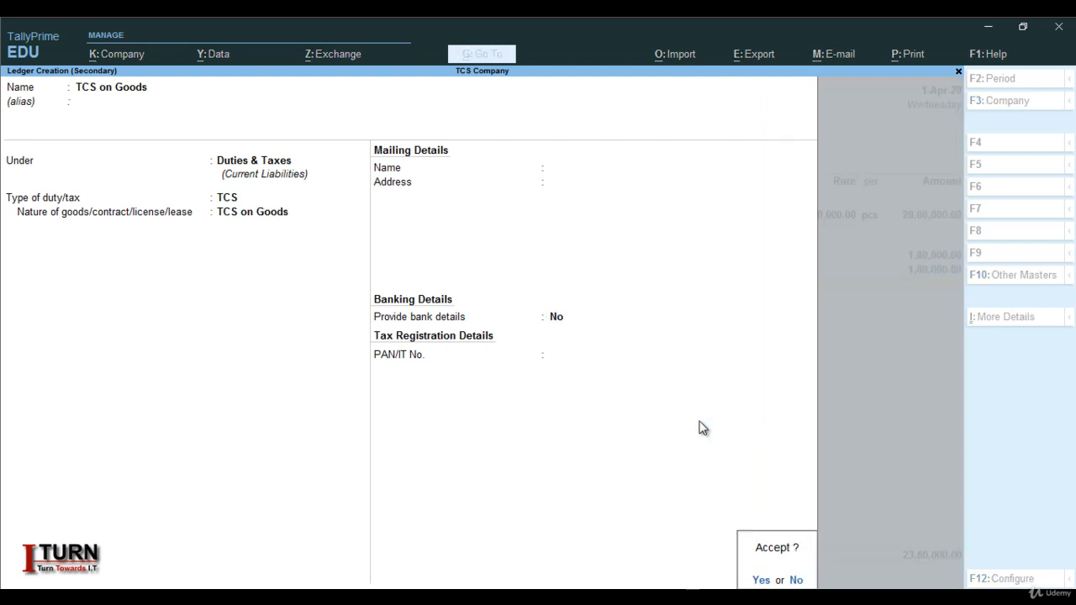
pyautogui.press('Return')
pyautogui.press('Return')
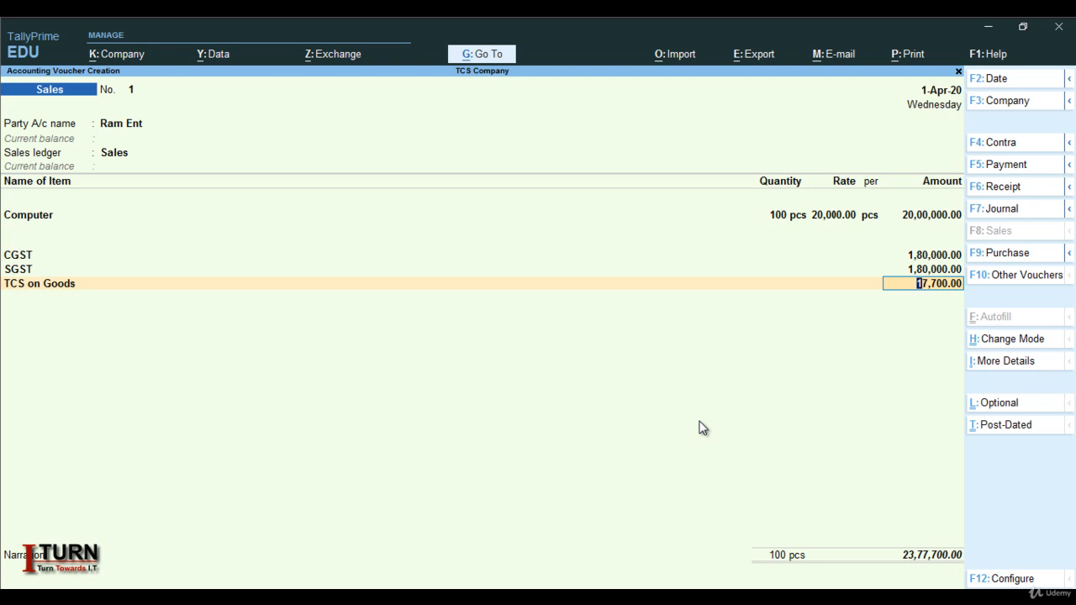
# Accept the TCS line, save the sales voucher with a blank narration and quit voucher entry.
pyautogui.press('Return')
pyautogui.press('Return')
pyautogui.press('Return')
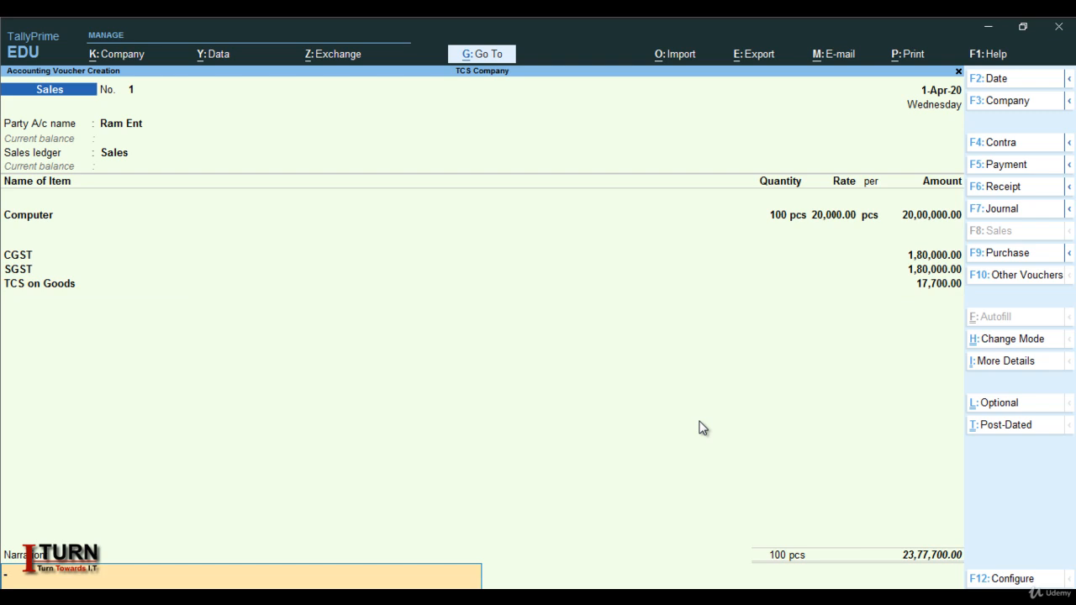
pyautogui.press('Return')
pyautogui.press('Return')
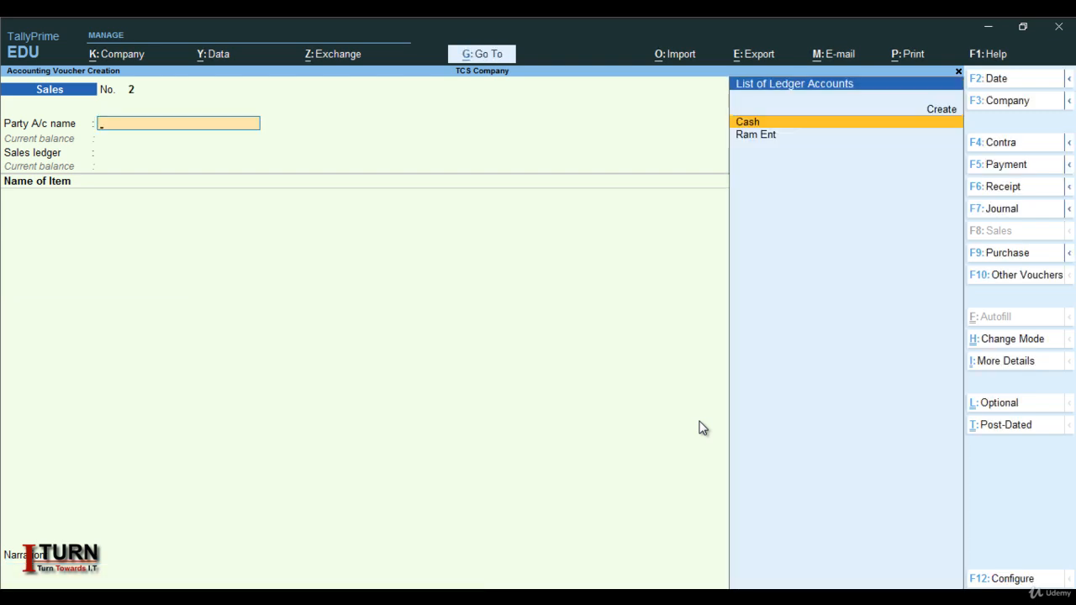
pyautogui.press('Escape')
pyautogui.press('Return')
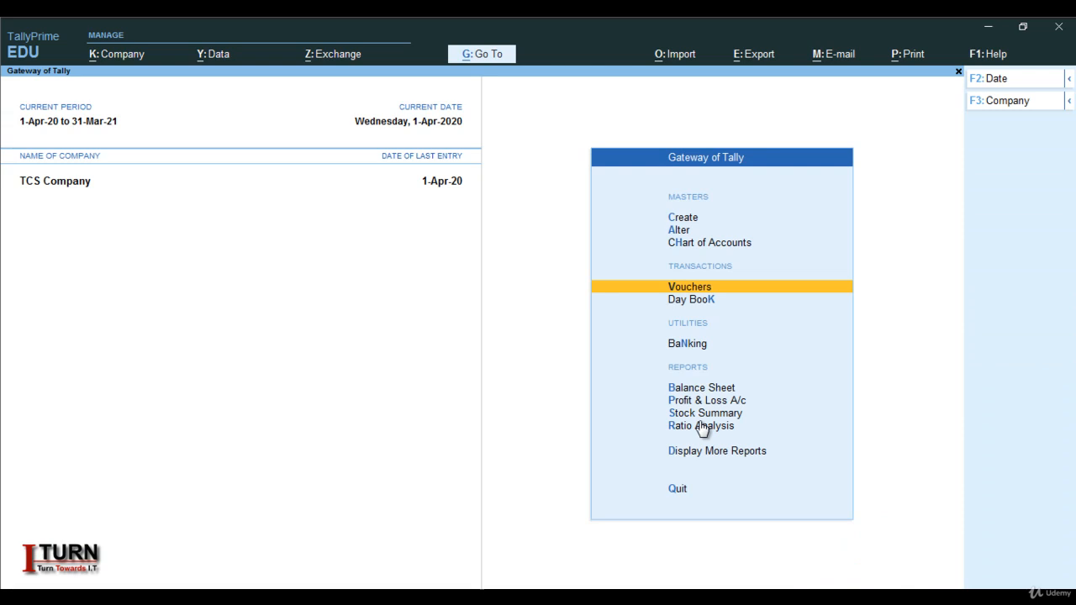
# Open the list of statutory reports for TCS Company from the additional reports.
pyautogui.press('Down')
pyautogui.press('Down')
pyautogui.press('Down')
pyautogui.press('Down')
pyautogui.press('Down')
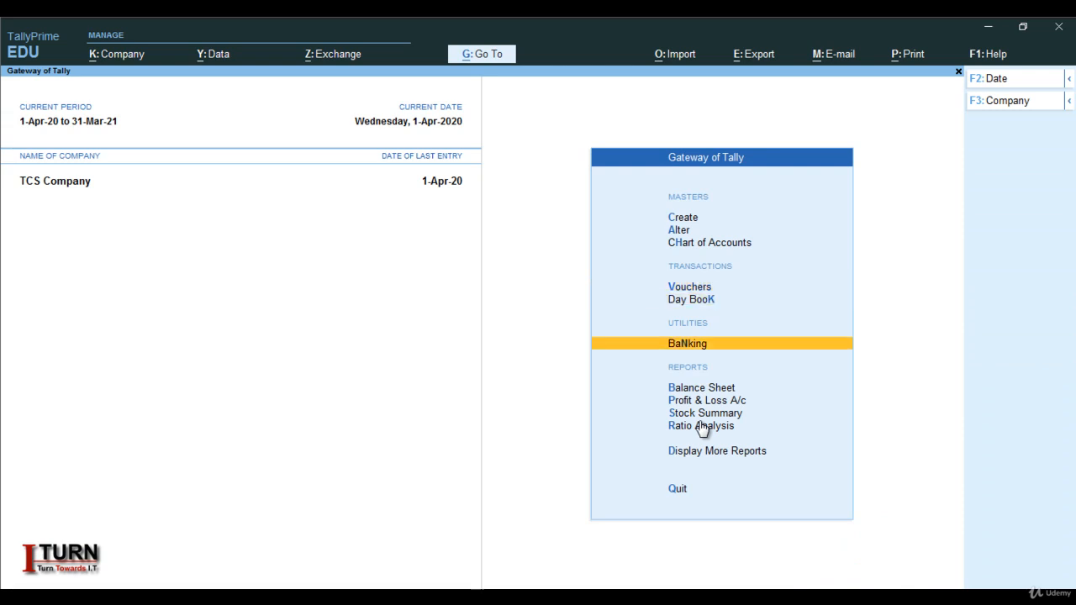
pyautogui.press('Down')
pyautogui.press('Down')
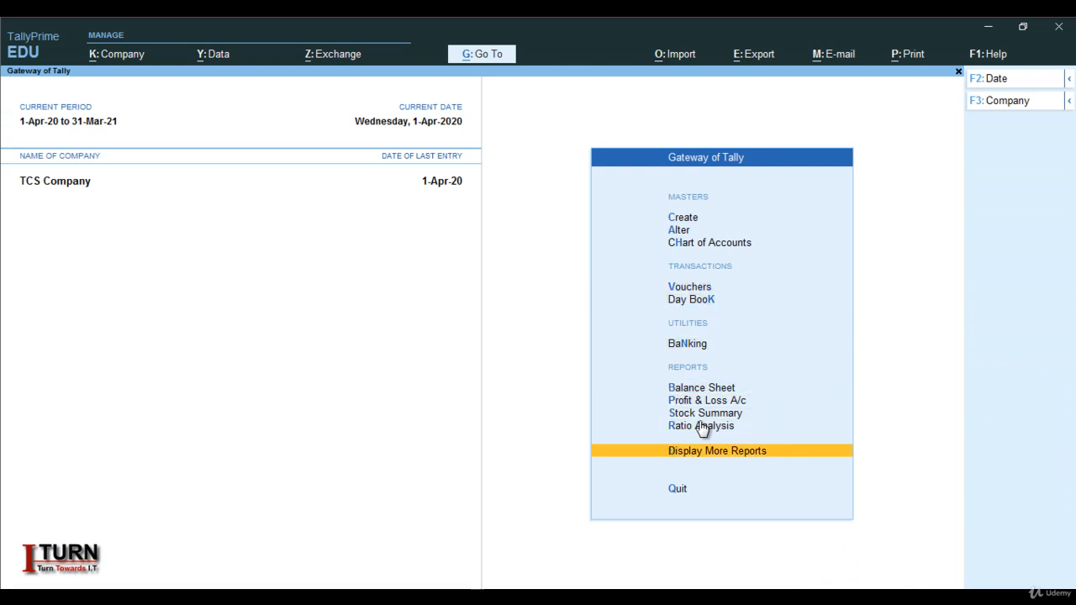
pyautogui.press('Return')
pyautogui.press('Down')
pyautogui.press('Down')
pyautogui.press('Down')
pyautogui.press('Down')
pyautogui.press('Down')
pyautogui.press('Down')
pyautogui.press('Down')
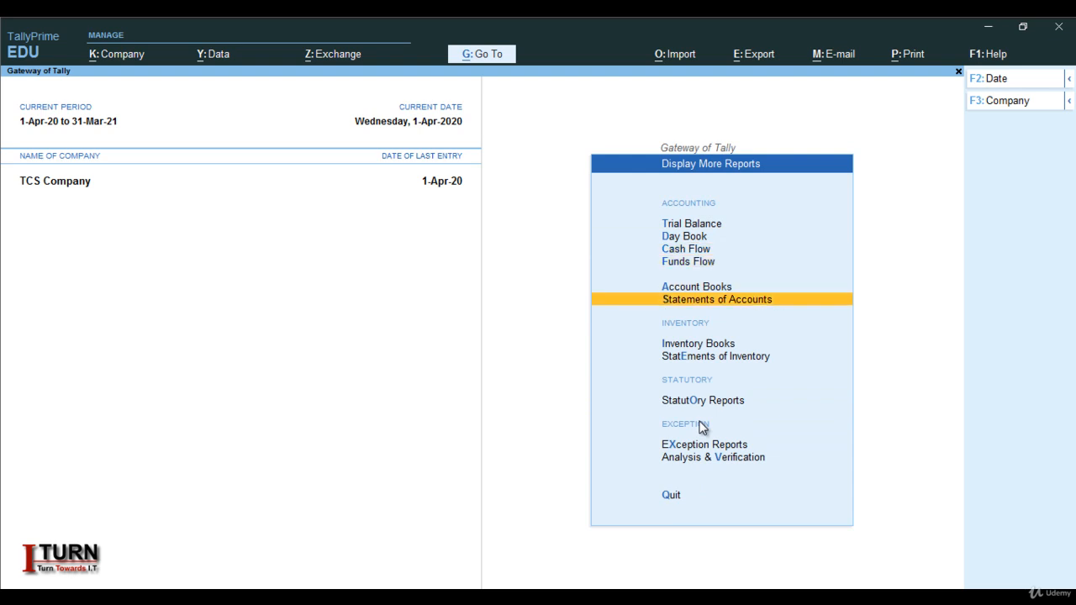
pyautogui.press('Down')
pyautogui.press('Down')
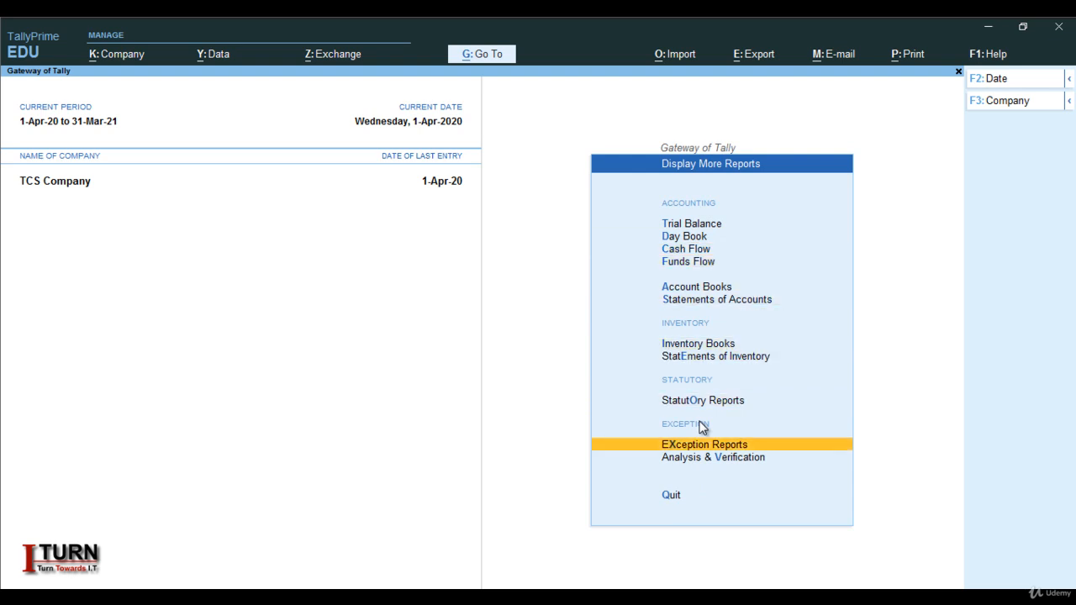
pyautogui.press('Up')
pyautogui.press('Return')
# Check the pending TCS by nature of goods in the TCS Outstandings report, then close it.
pyautogui.press('Down')
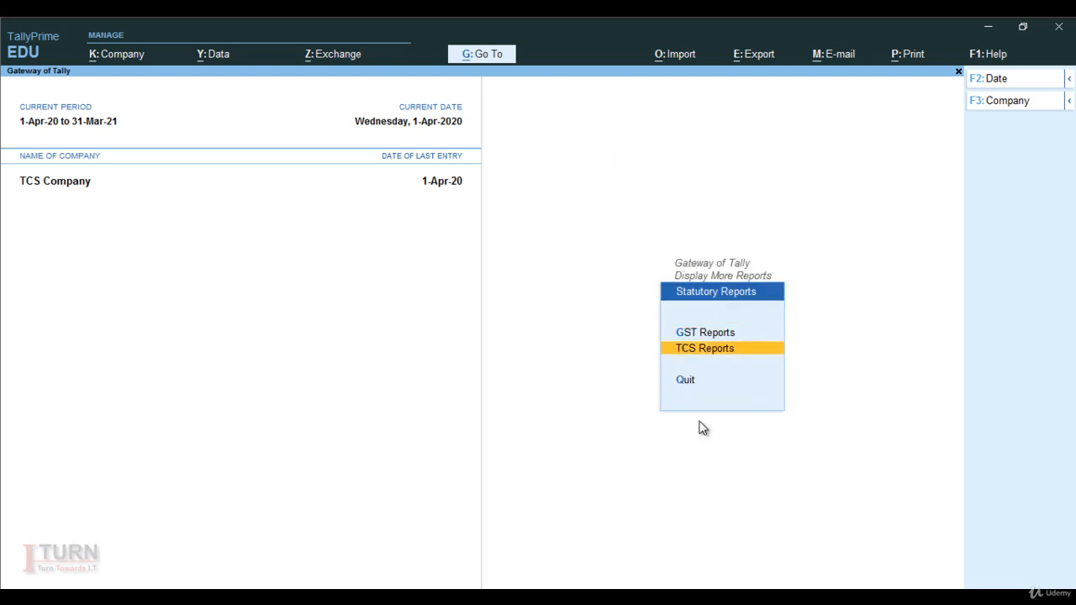
pyautogui.press('Return')
pyautogui.press('Down')
pyautogui.press('Down')
pyautogui.press('Down')
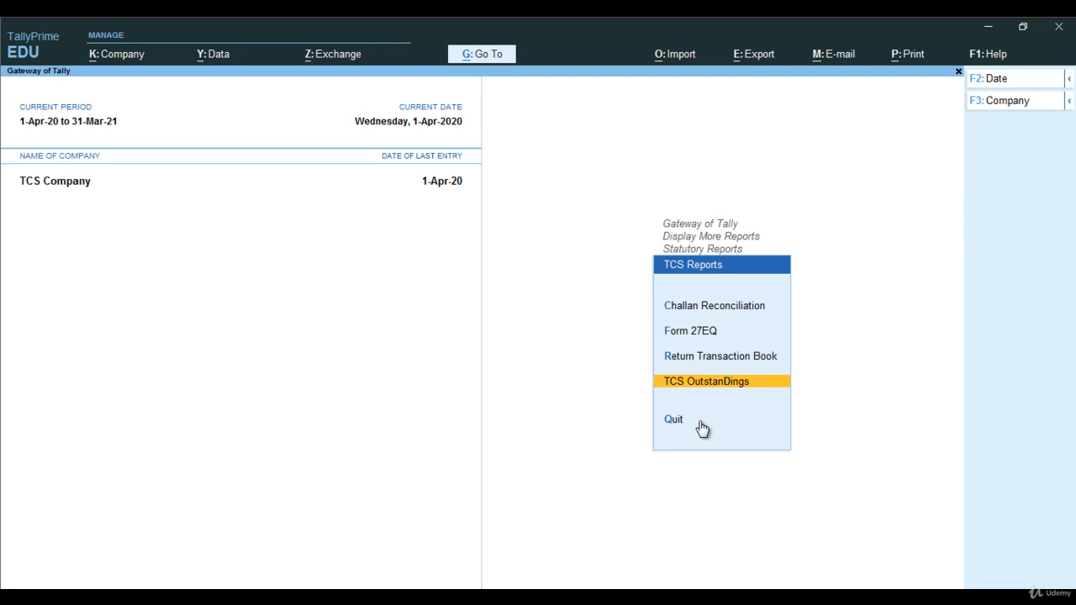
pyautogui.press('Return')
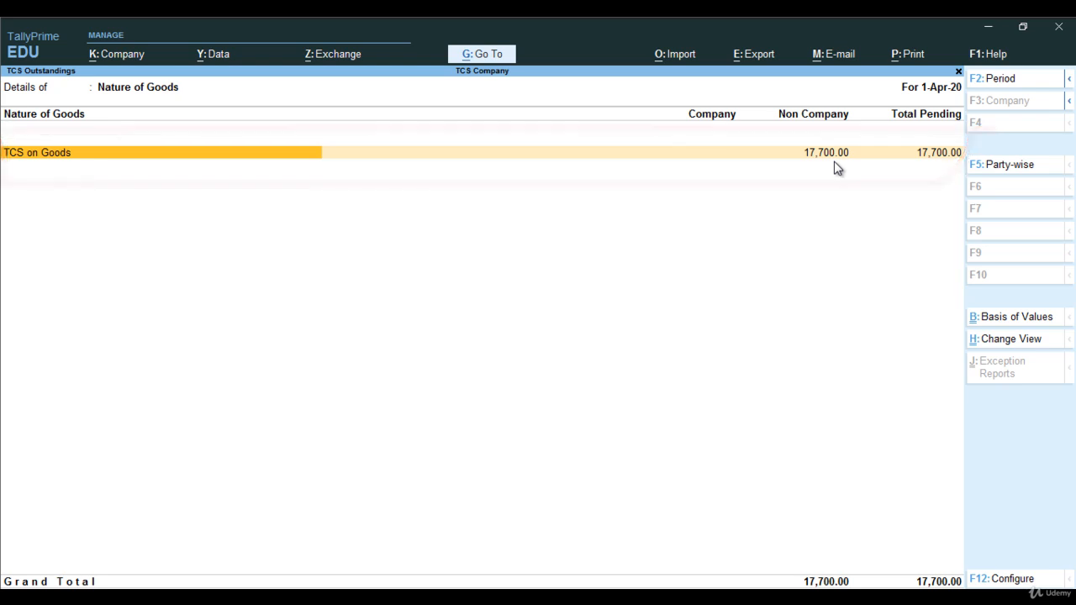
pyautogui.press('Escape')
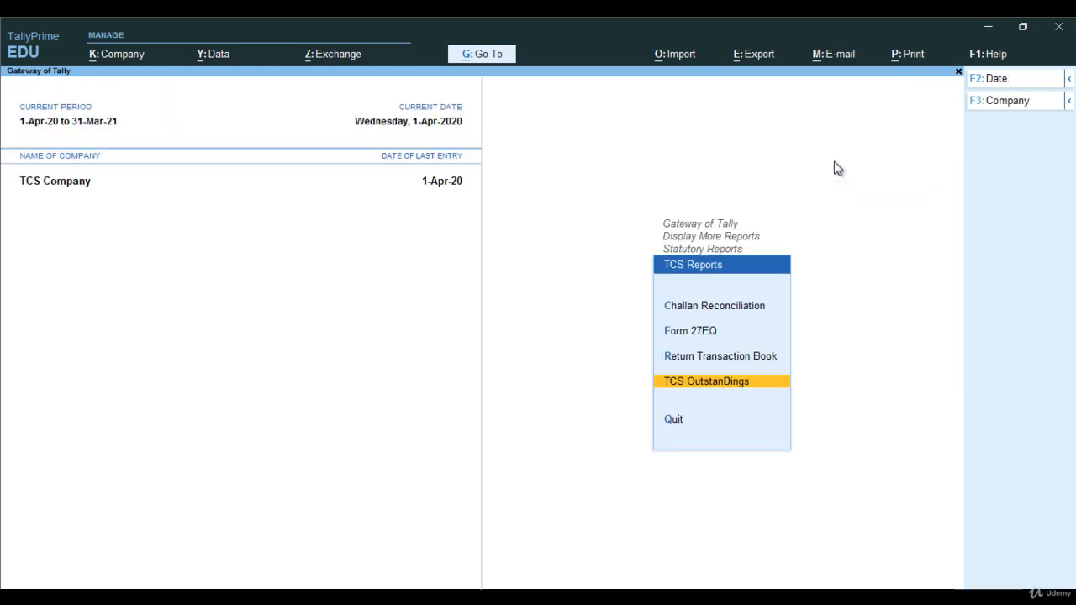
# Review the collection and payment details in Form 27EQ, then close the form.
pyautogui.press('Up')
pyautogui.press('Up')
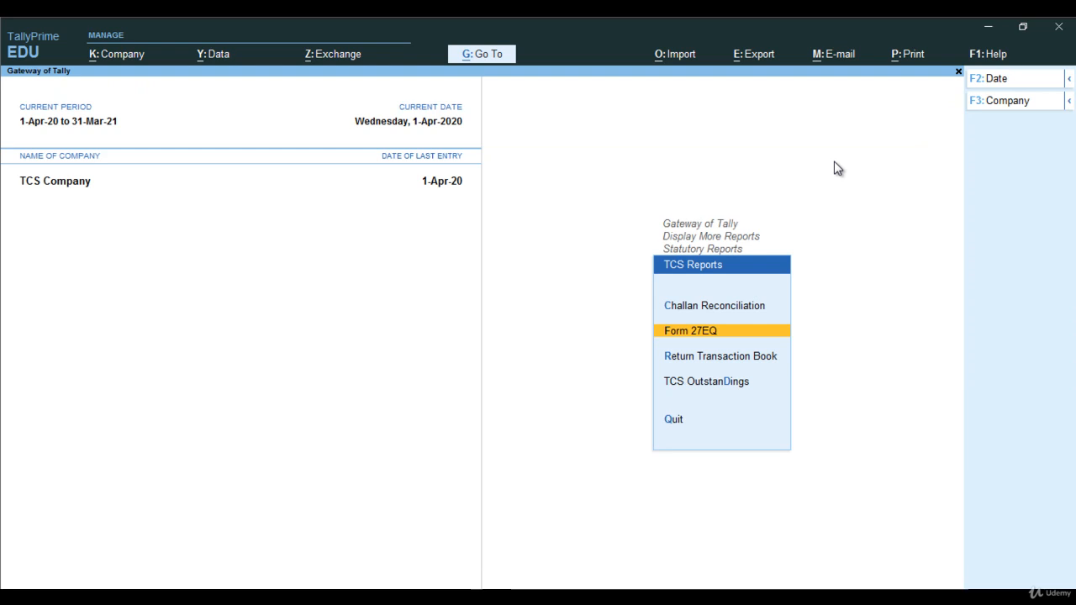
pyautogui.press('Return')
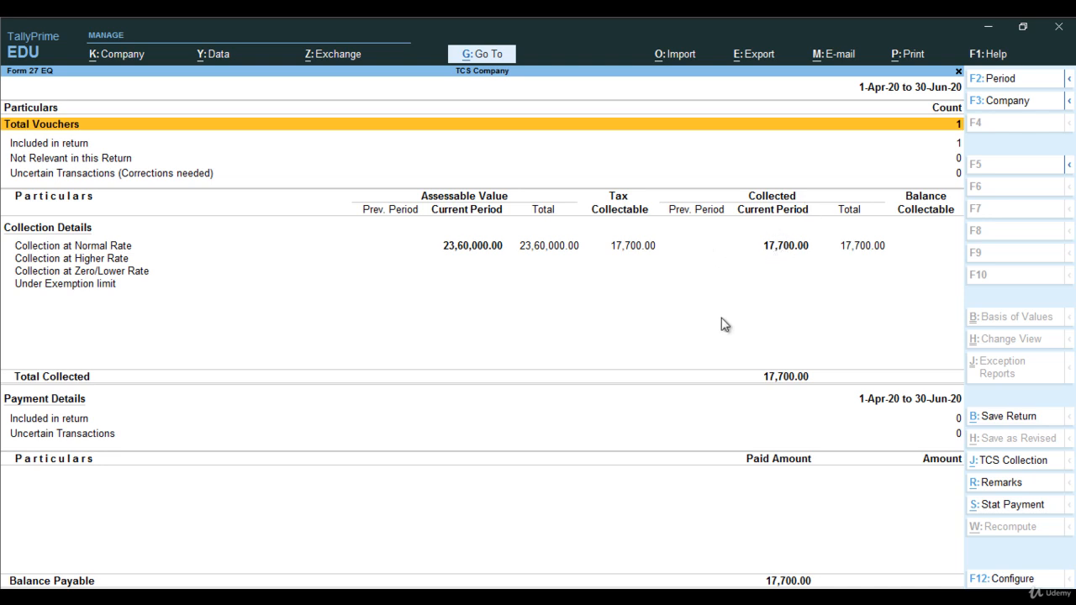
pyautogui.press('Escape')
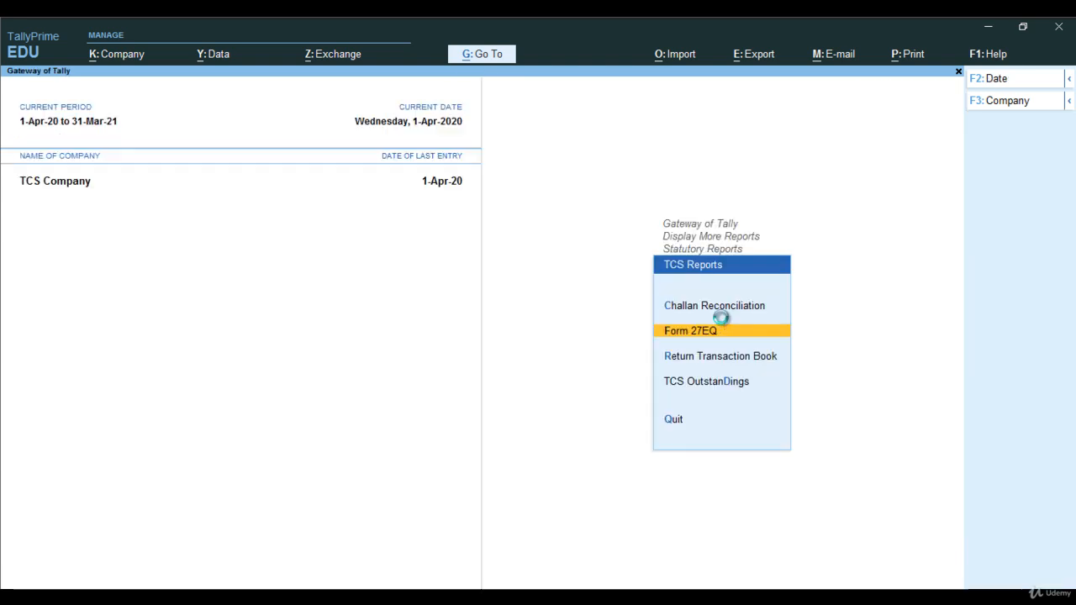
# Reopen Form 27EQ and start a statutory payment with tax type TCS for the period 1-Mar-20 to 1-May-20.
pyautogui.click(723, 331)
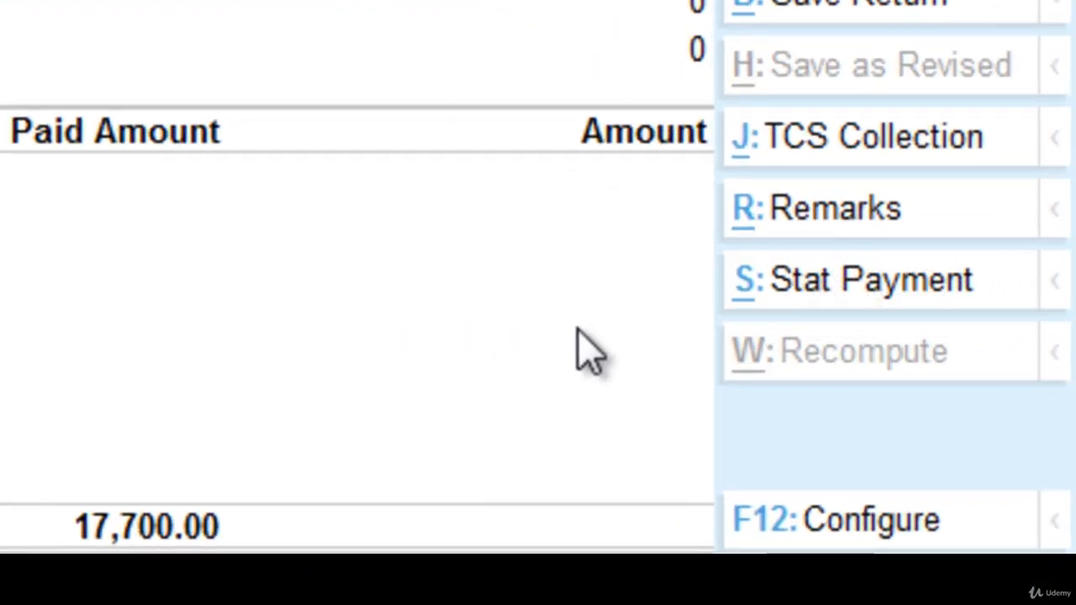
pyautogui.click(853, 312)
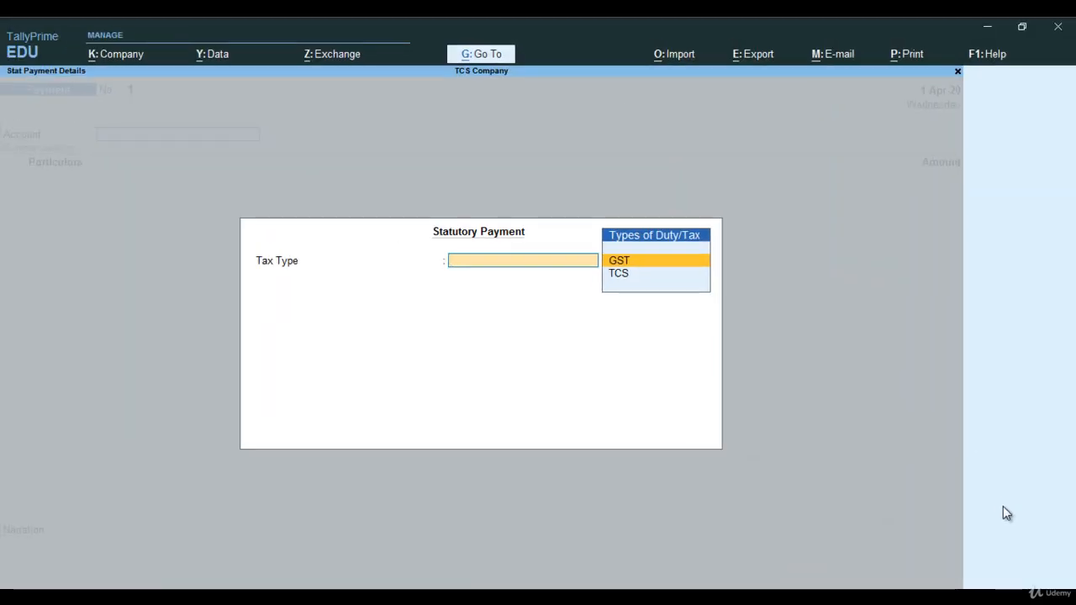
pyautogui.press('Down')
pyautogui.press('Return')
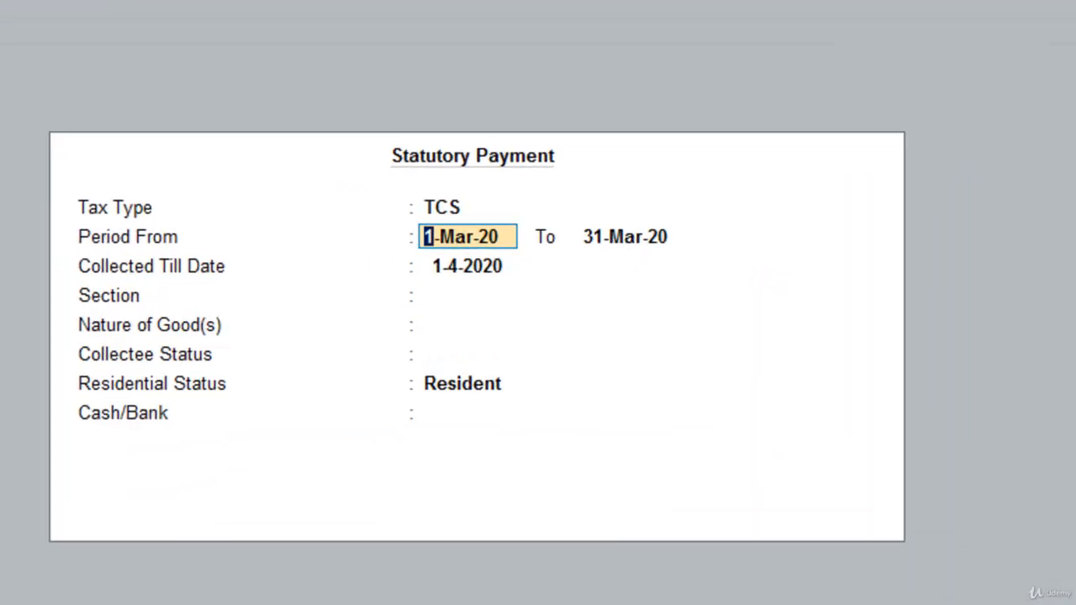
pyautogui.press('Return')
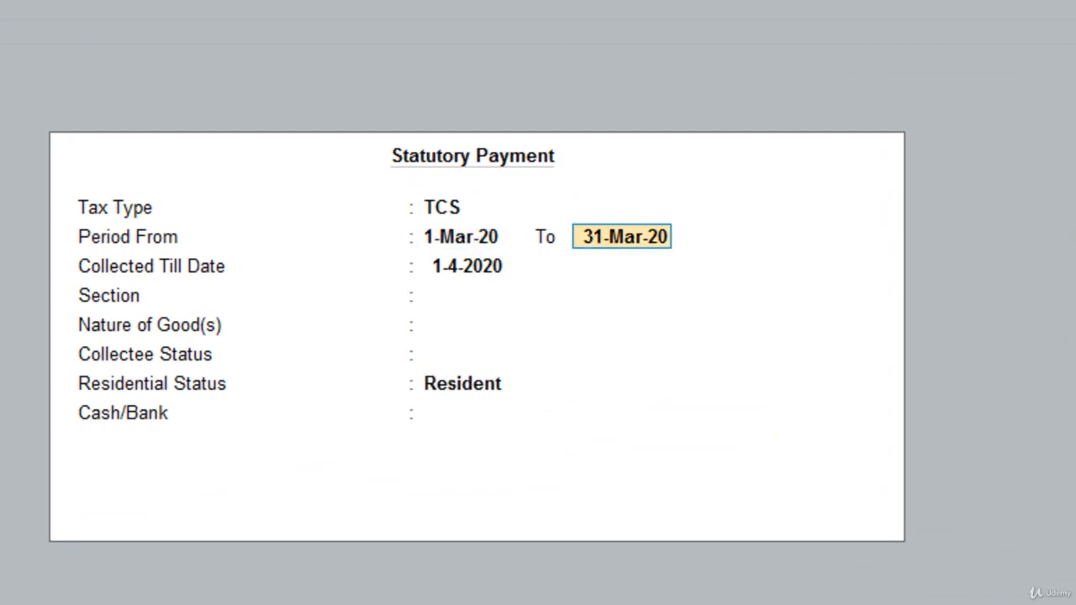
pyautogui.write('1-5')
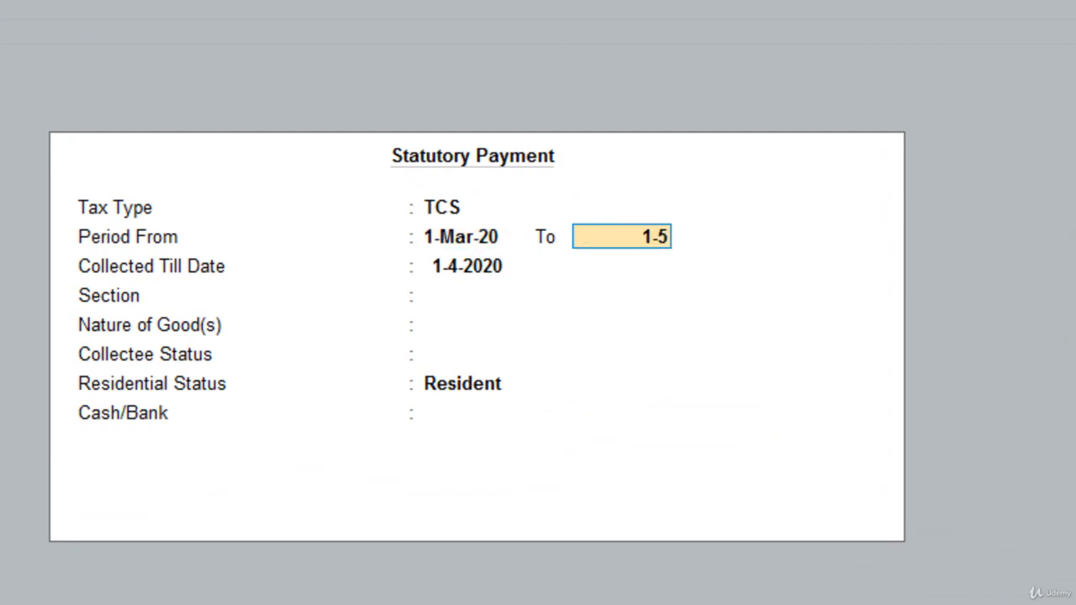
pyautogui.press('Return')
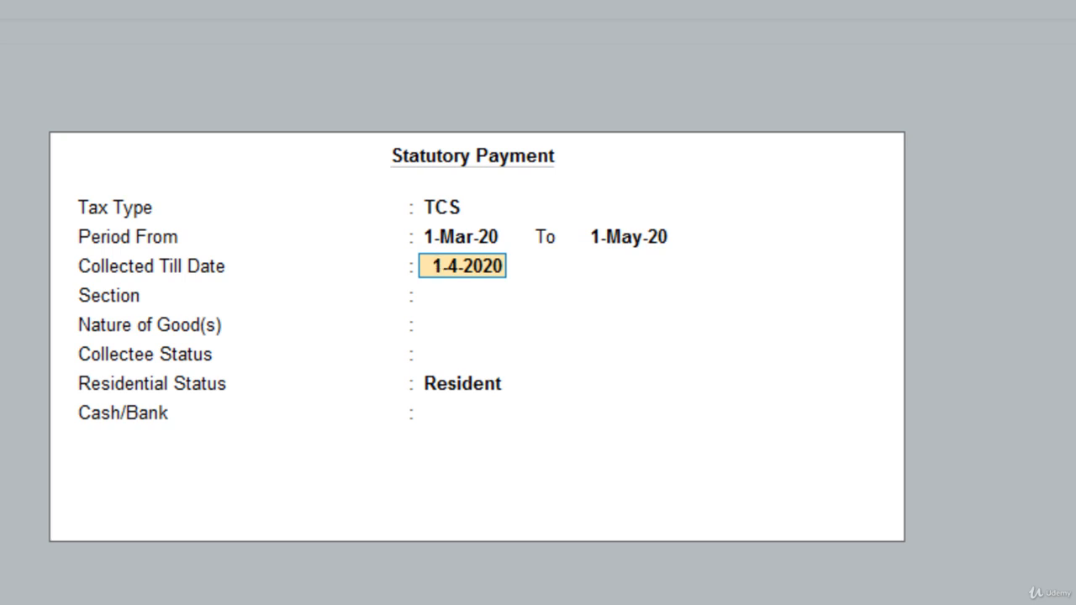
# Complete the statutory payment with collection till 1-4-2020, section 206C, TCS on Goods, All Items for collectee and residential status, and Cash as the account.
pyautogui.press('Return')
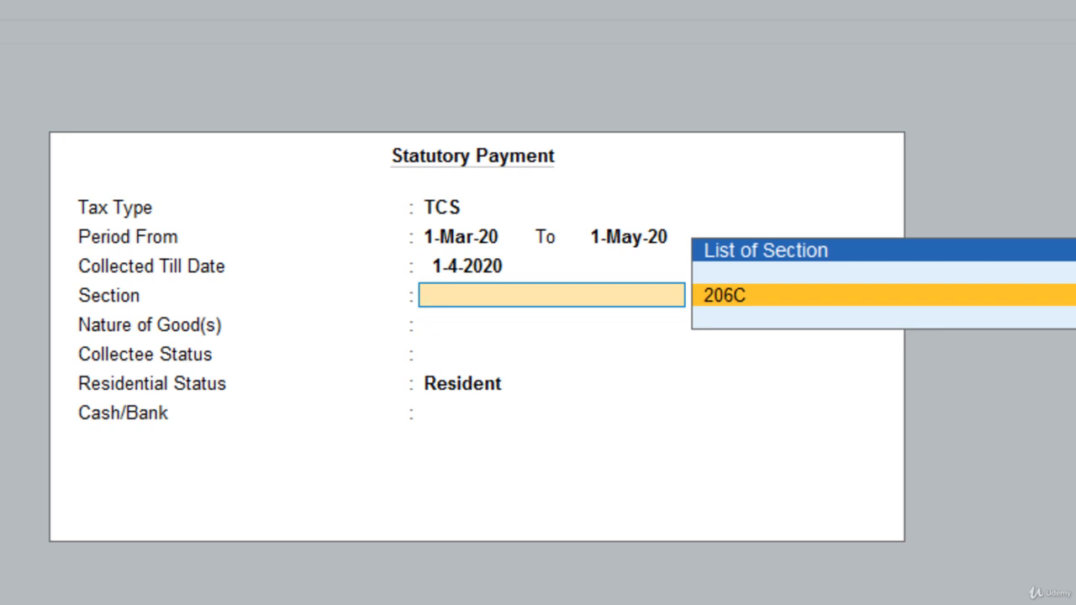
pyautogui.press('Return')
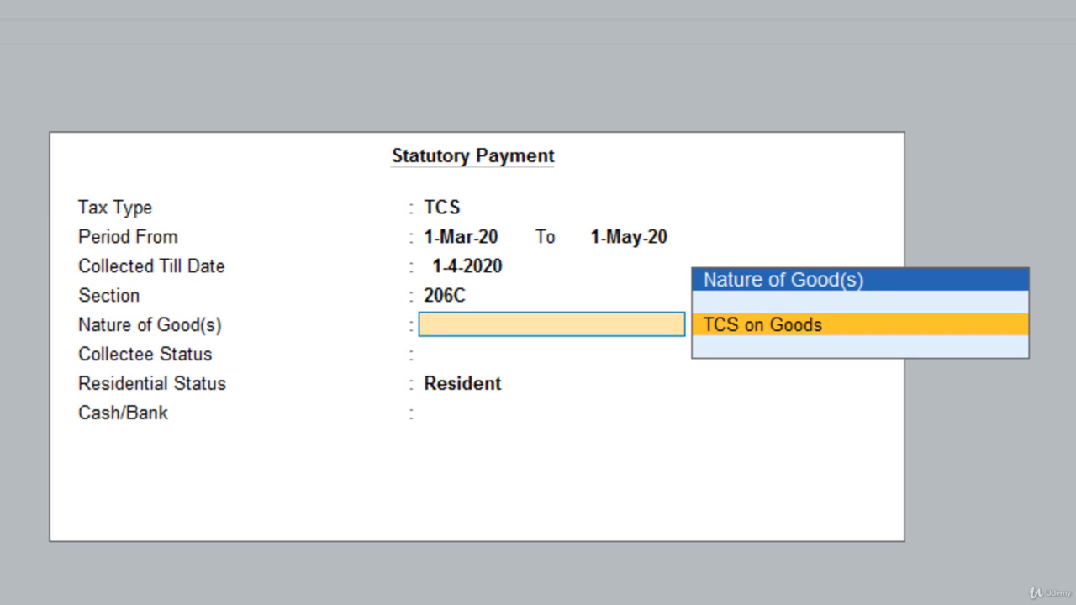
pyautogui.press('Return')
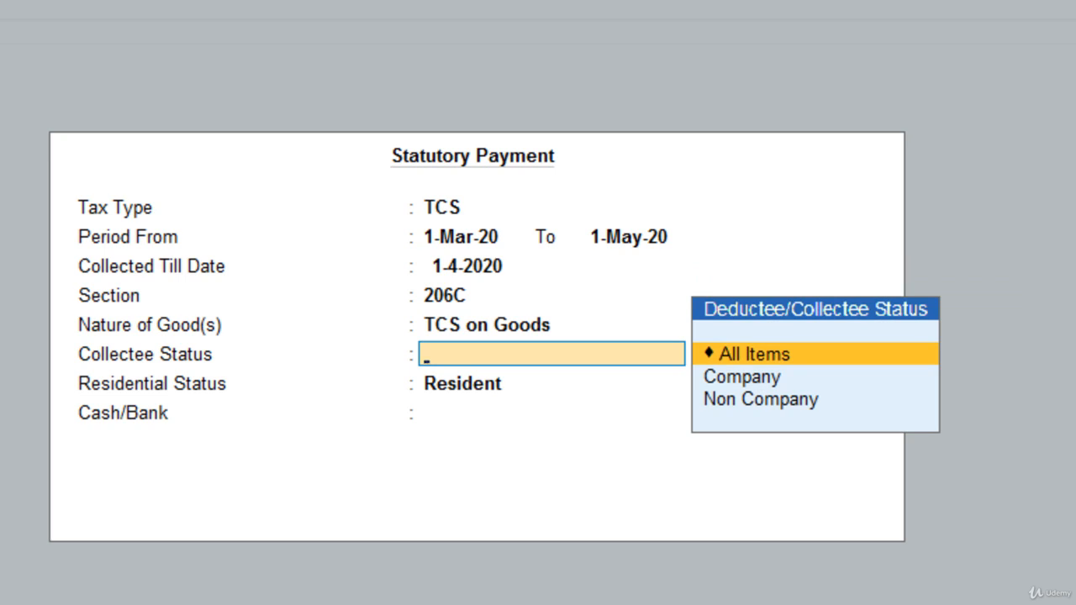
pyautogui.press('Return')
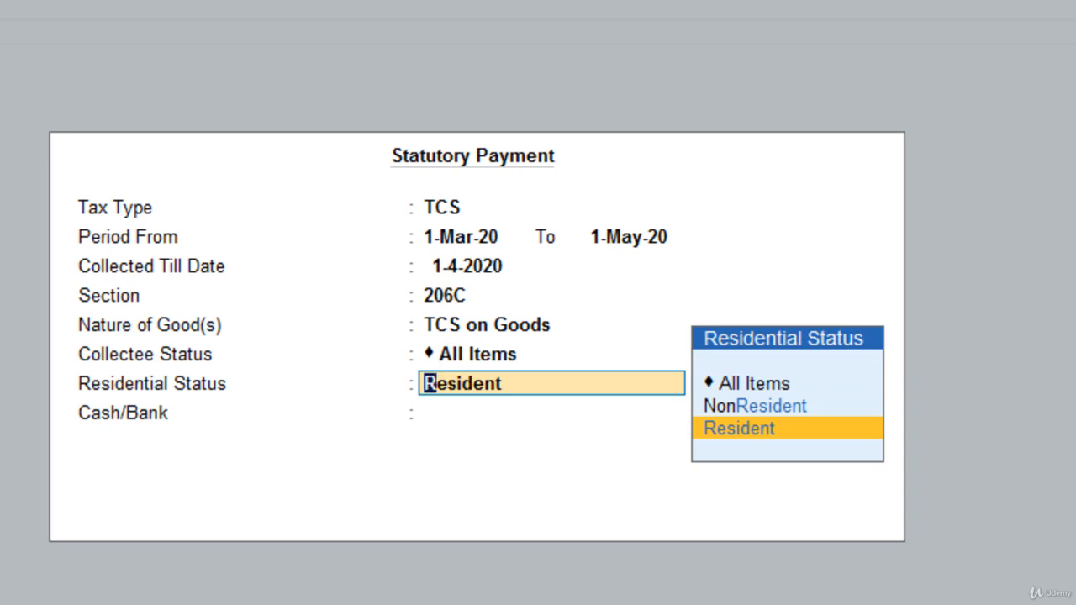
pyautogui.press('Up')
pyautogui.press('Up')
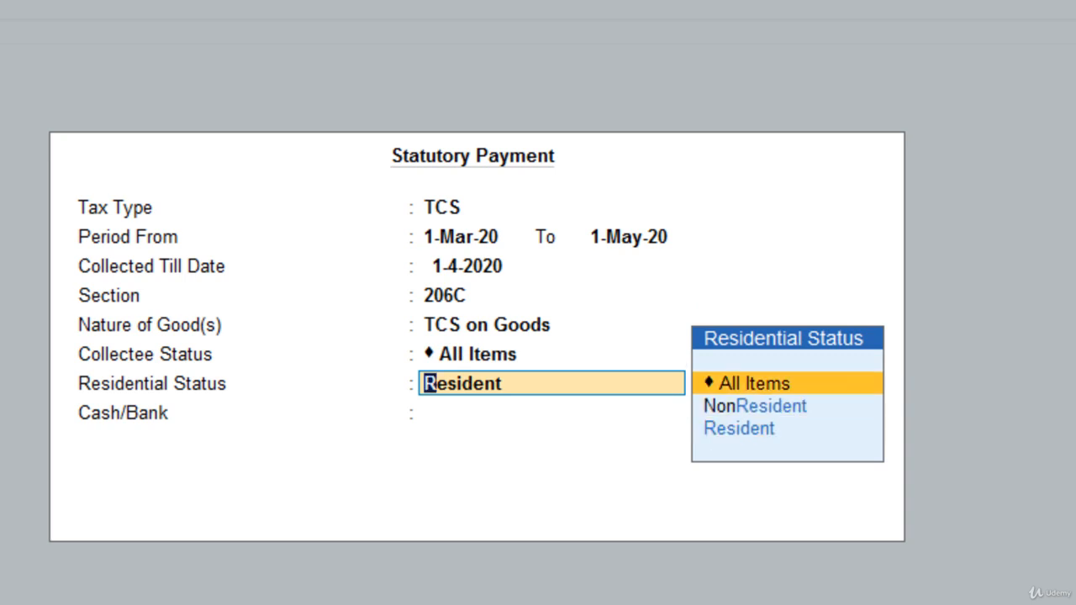
pyautogui.press('Return')
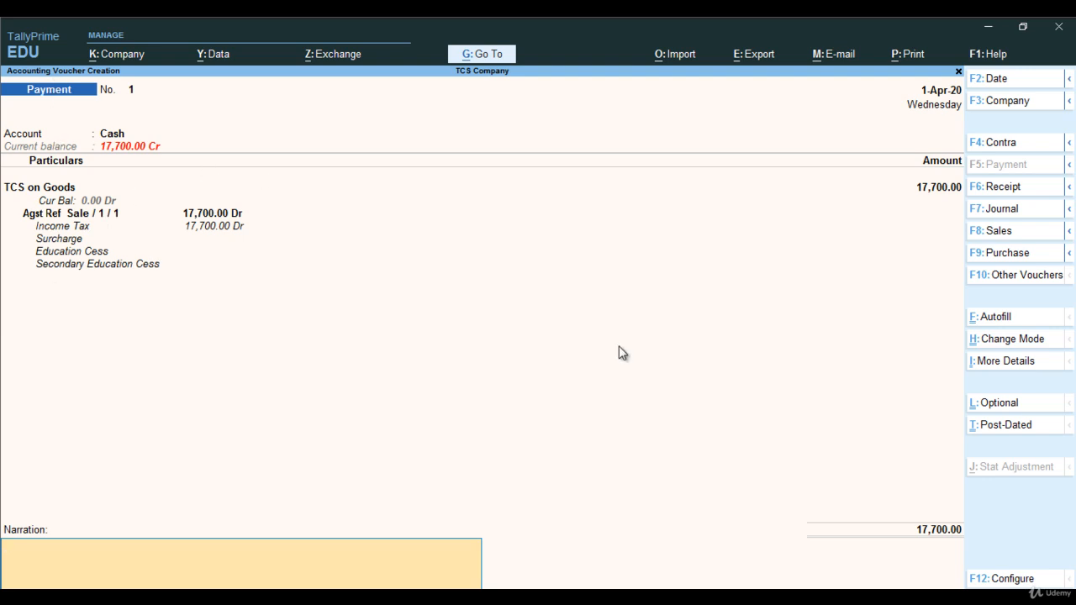
# Save the TCS payment voucher with a blank narration and close Form 27EQ.
pyautogui.press('Return')
pyautogui.press('Return')
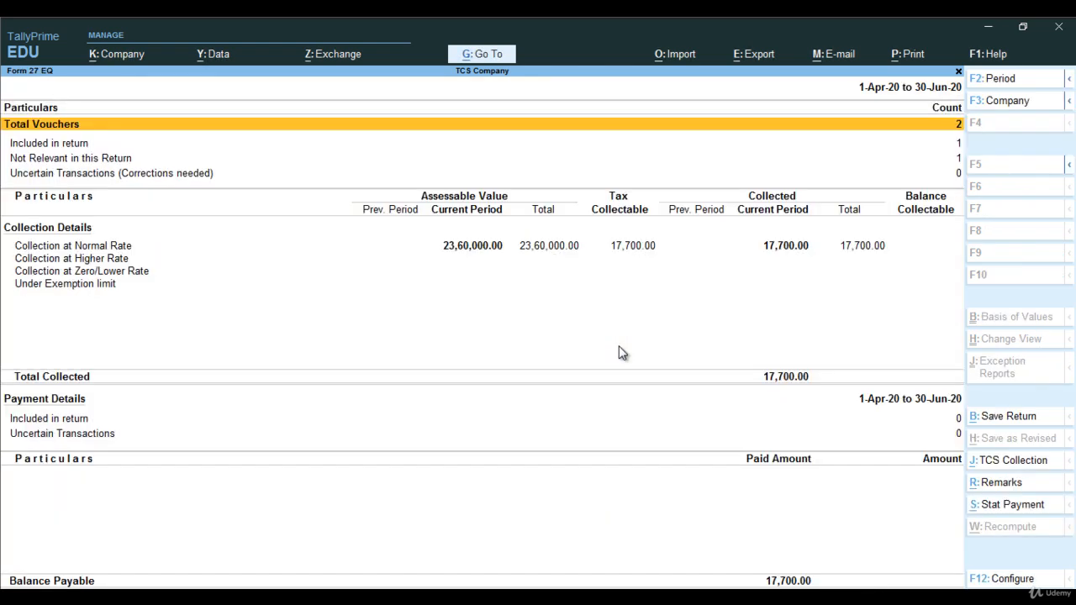
pyautogui.press('Escape')
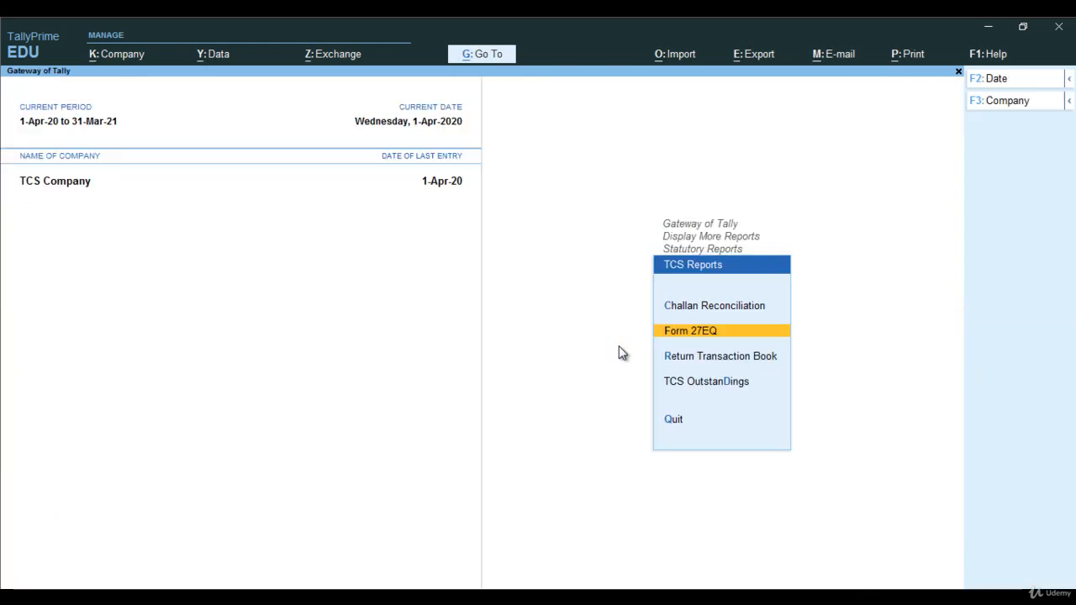
# Recheck the TCS Outstandings report for pending TCS, then return to the Gateway of Tally.
pyautogui.press('Down')
pyautogui.press('Down')
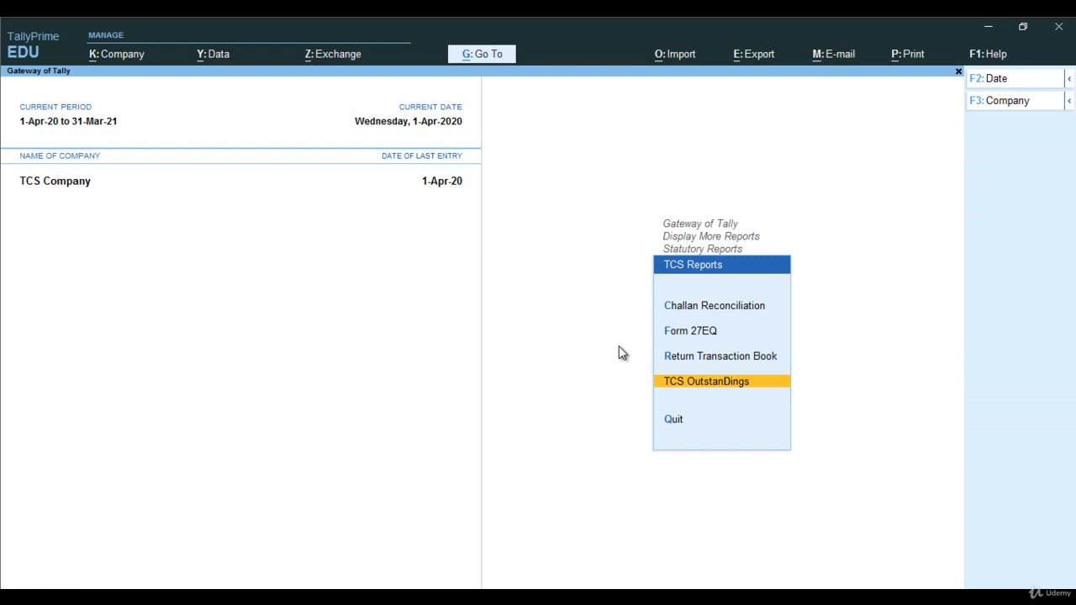
pyautogui.press('Return')
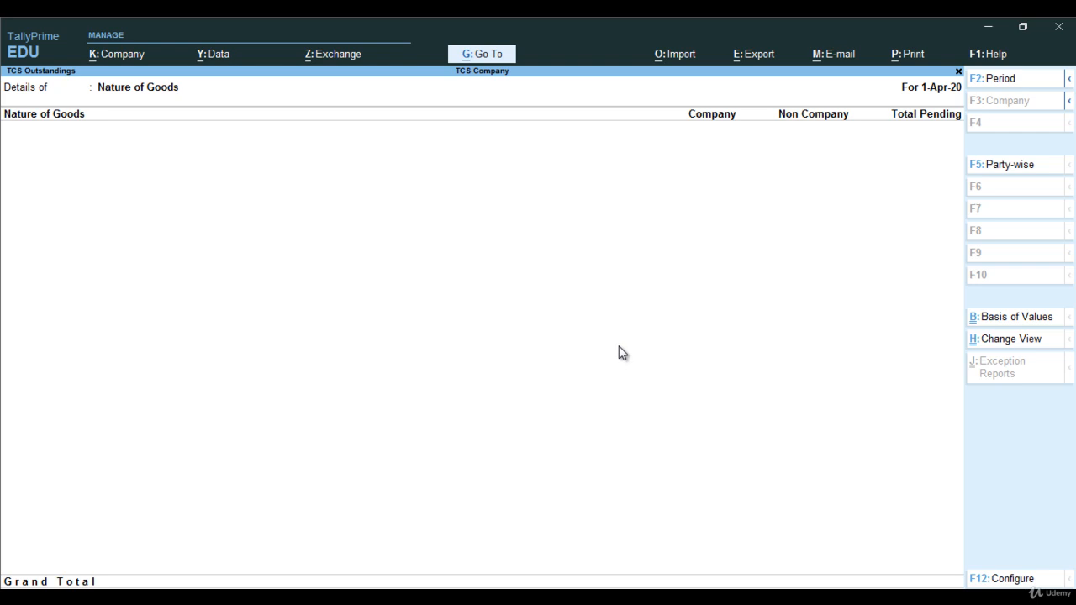
pyautogui.press('Escape')
pyautogui.press('Escape')
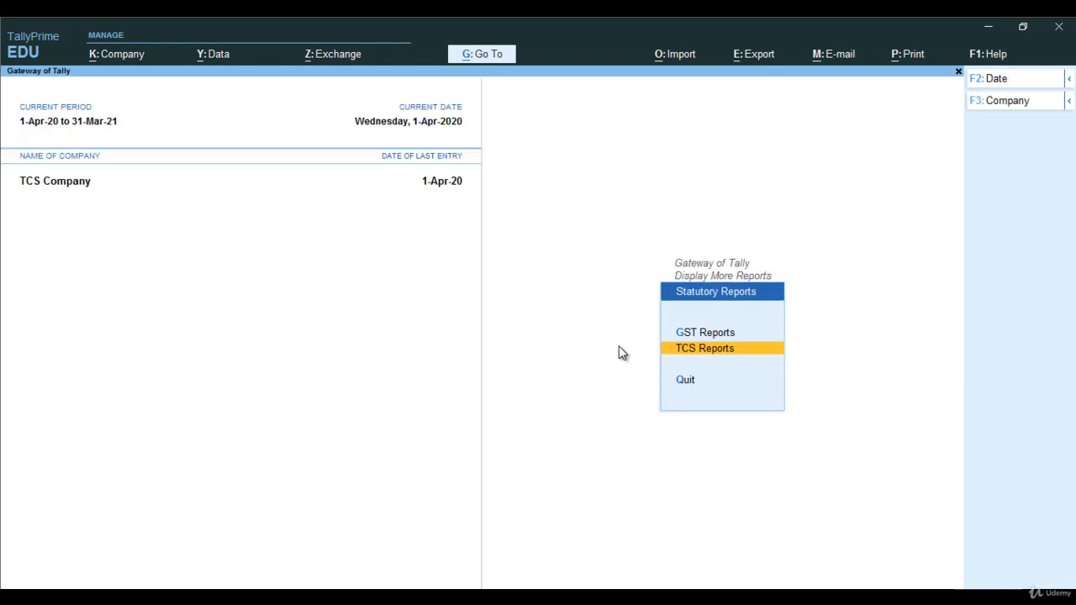
pyautogui.press('Escape')
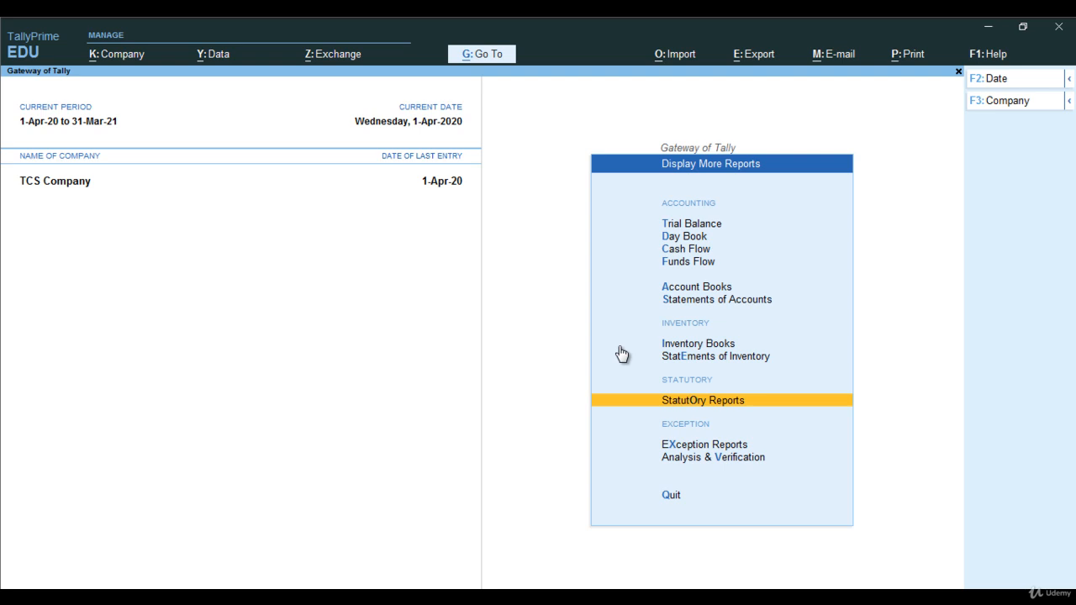
pyautogui.press('Escape')
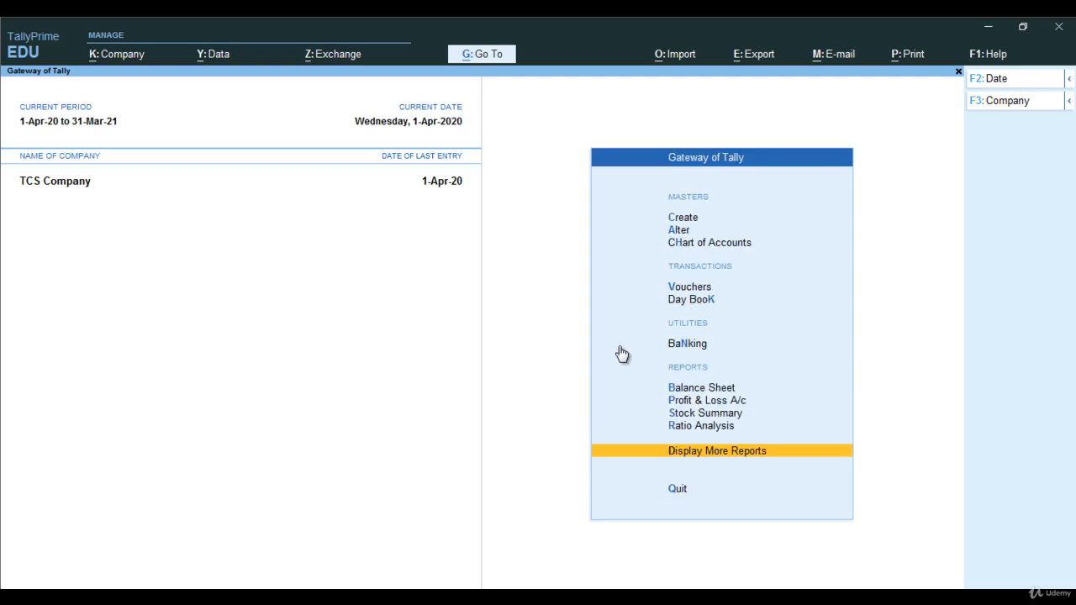